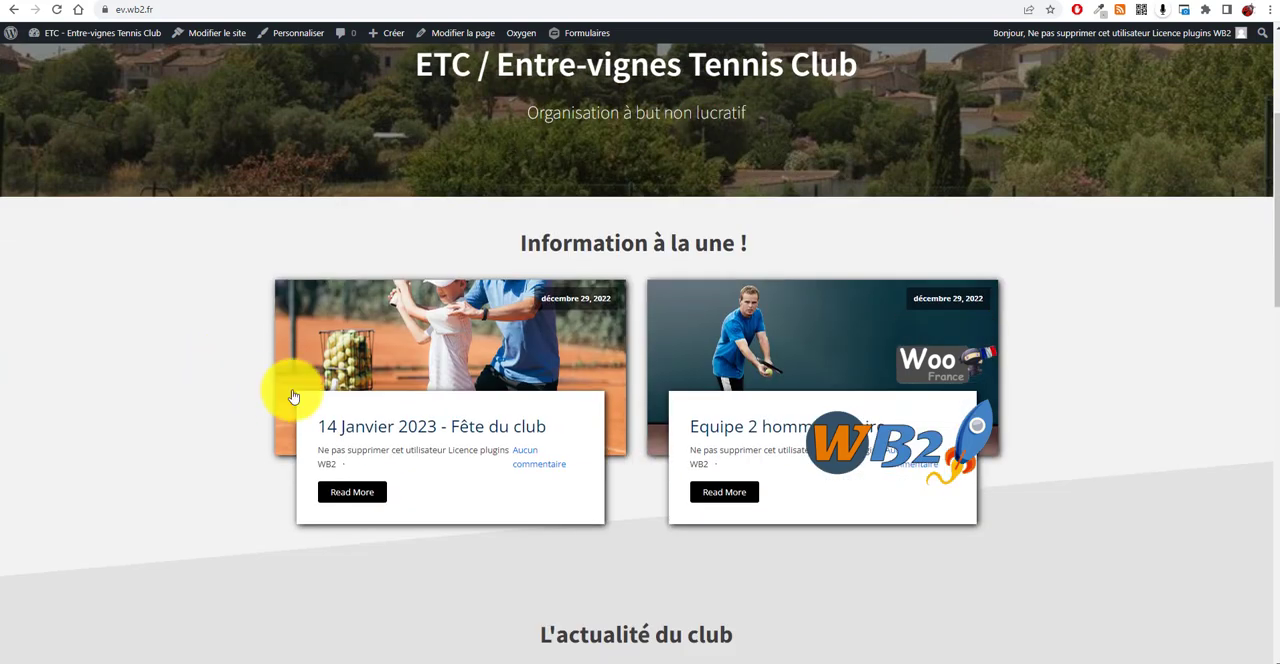
# Step: Scroll through the club's home page to review its featured and news article cards
pyautogui.scroll(4, 206, 440)
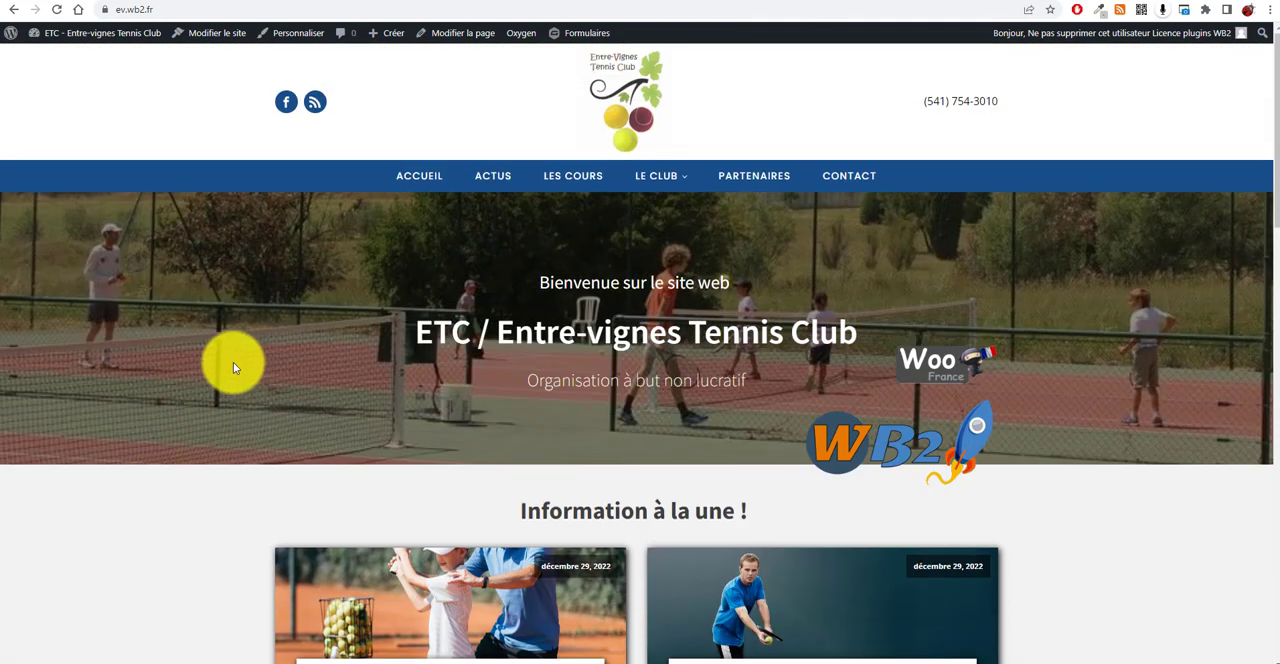
pyautogui.scroll(-4, 237, 362)
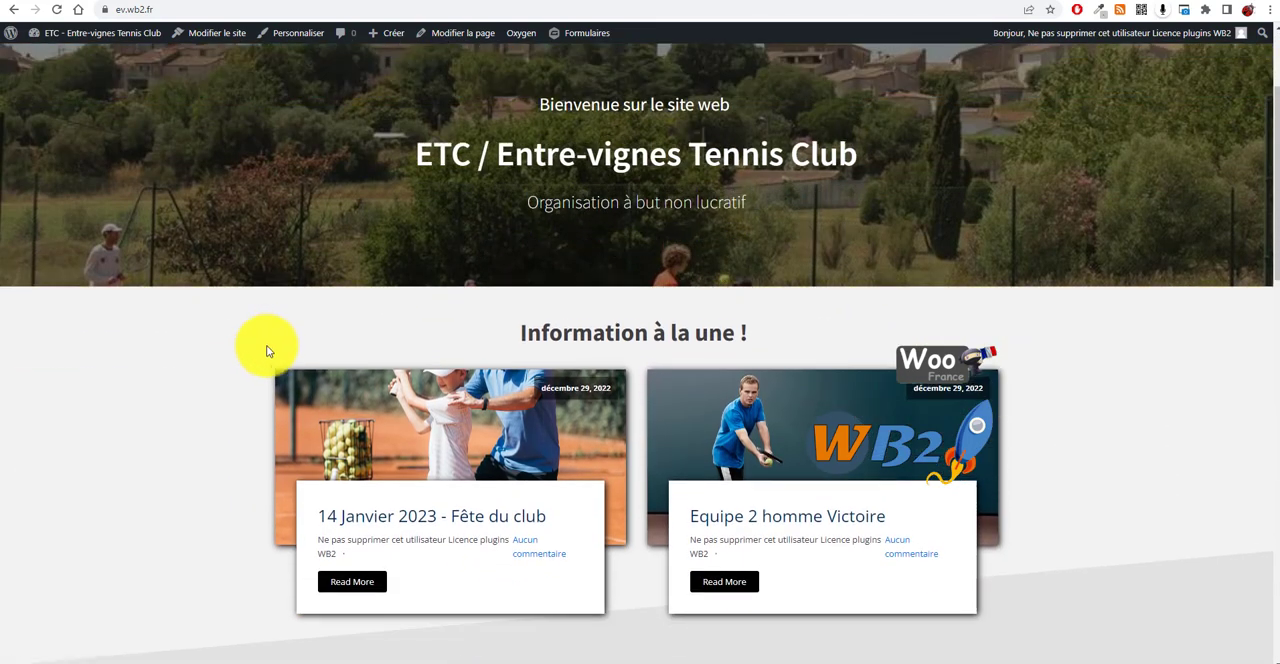
pyautogui.scroll(-8, 599, 279)
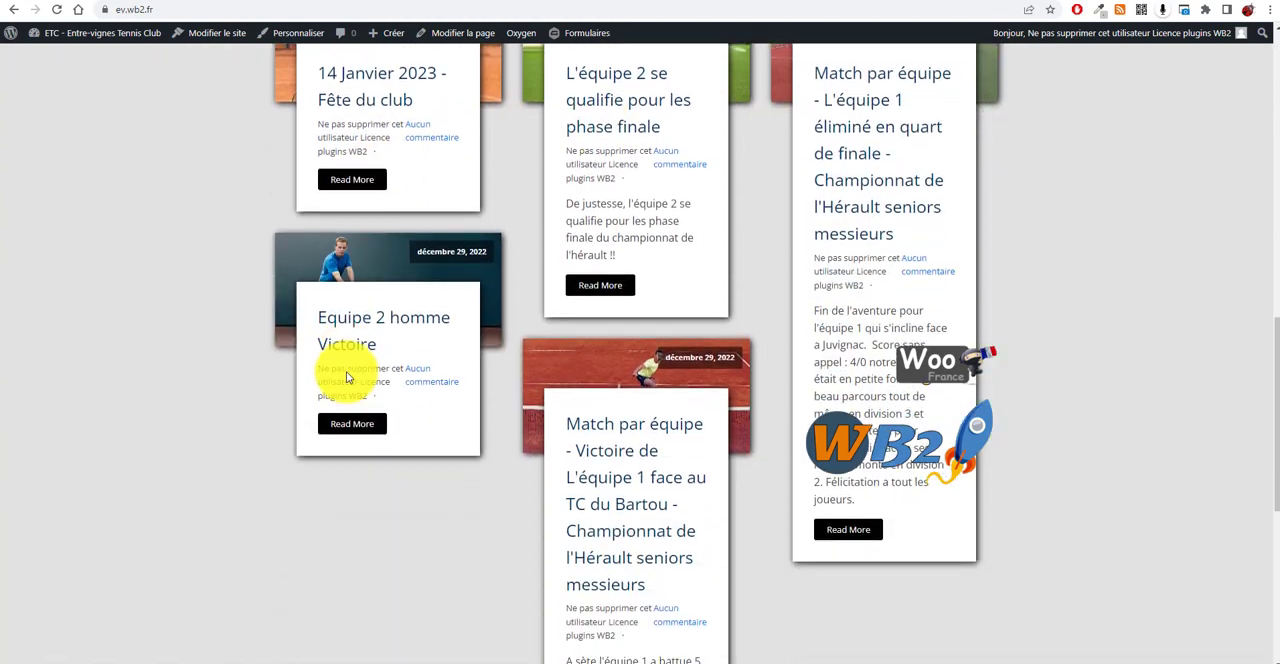
pyautogui.scroll(-5, 863, 370)
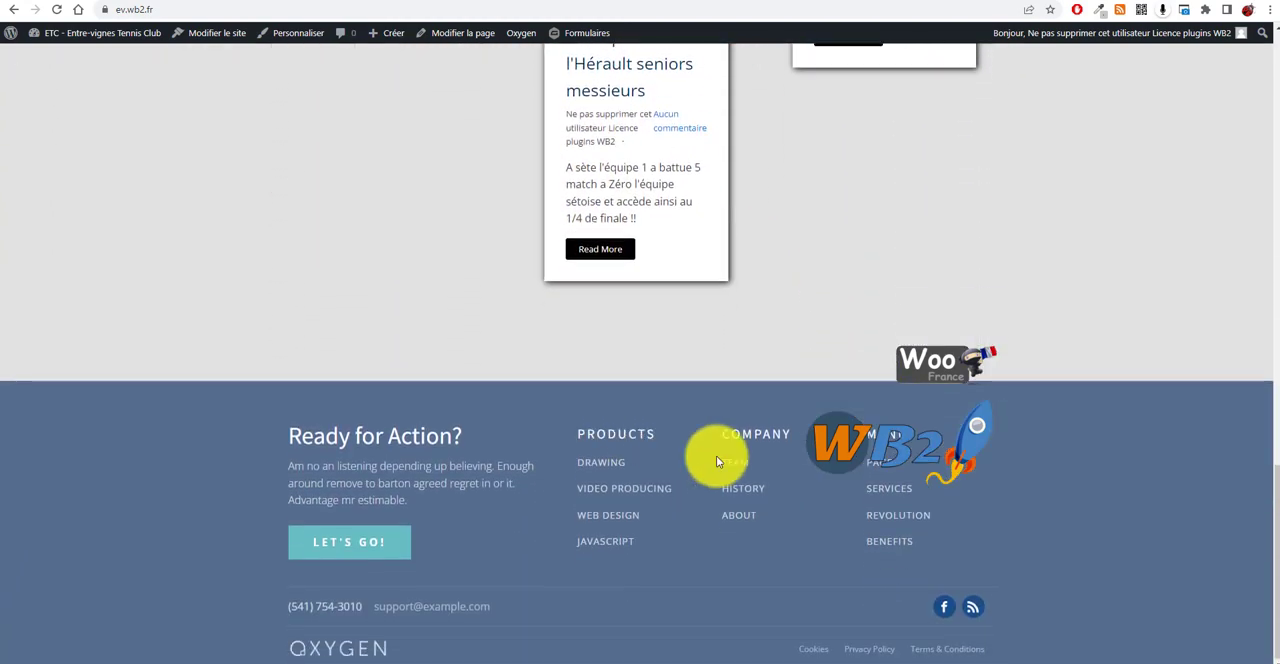
pyautogui.scroll(8, 976, 523)
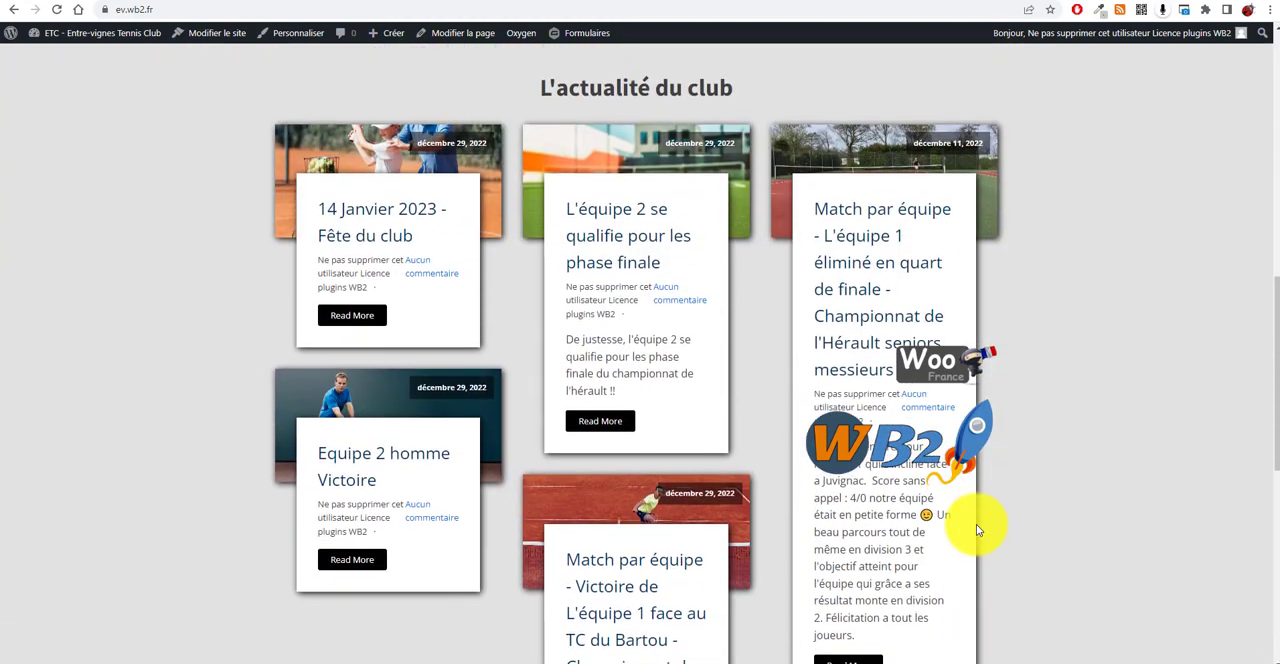
pyautogui.scroll(3, 460, 277)
pyautogui.scroll(-3, 400, 277)
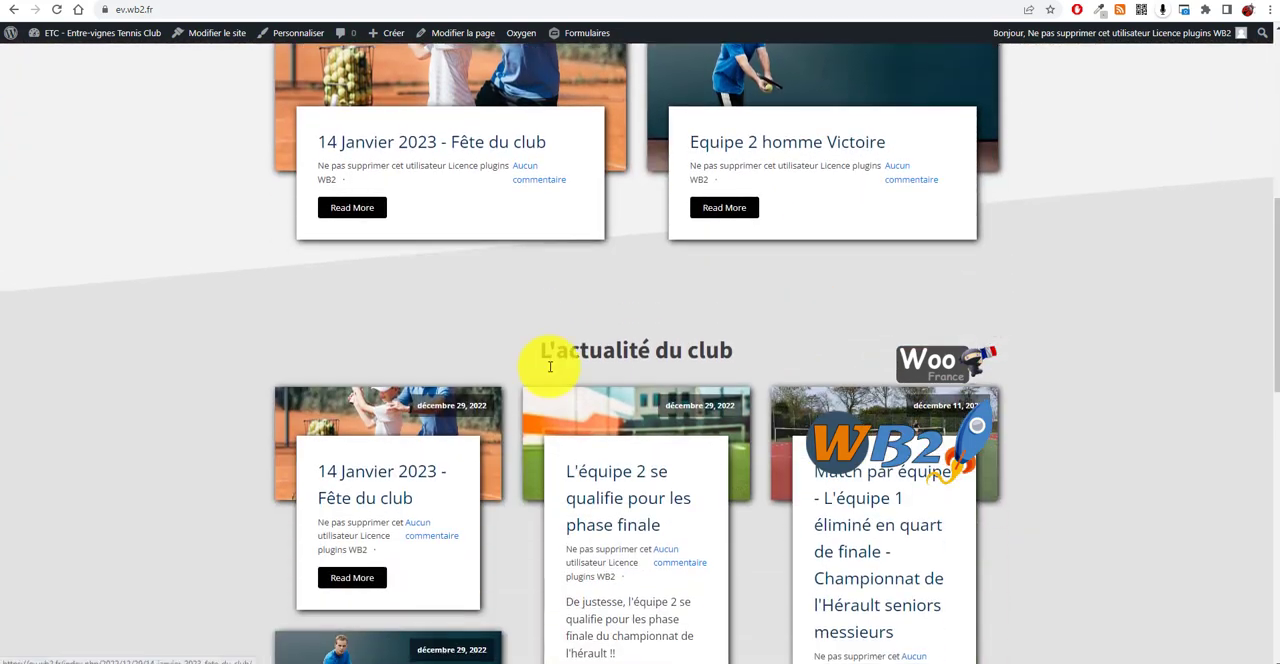
pyautogui.scroll(-1, 832, 405)
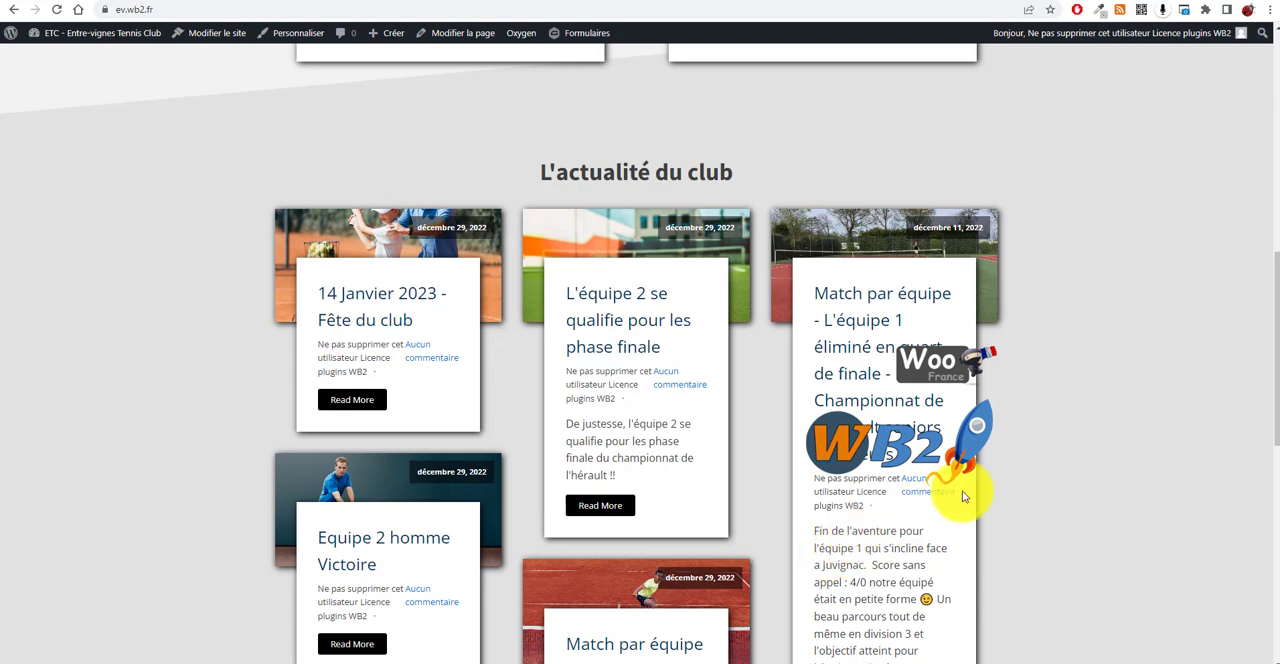
# Step: Open the article about team 1 being eliminated in the quarter-final and examine its plain text content
pyautogui.click(857, 349)
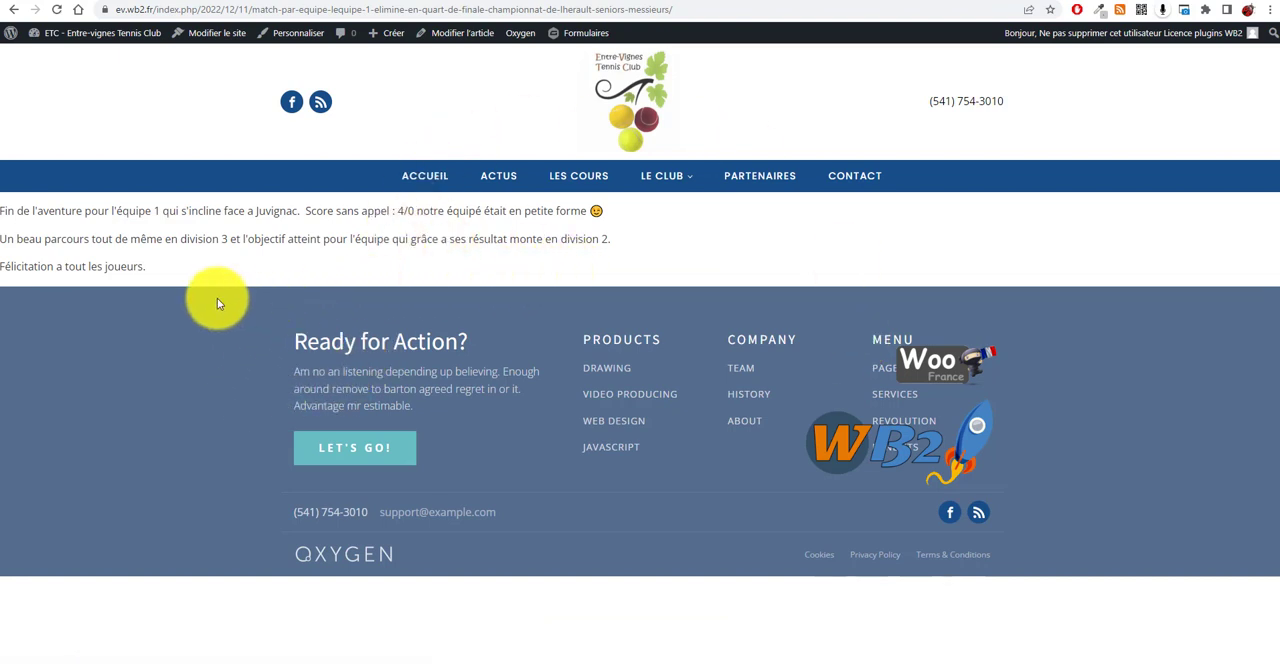
pyautogui.moveTo(177, 271); pyautogui.dragTo(5, 208)
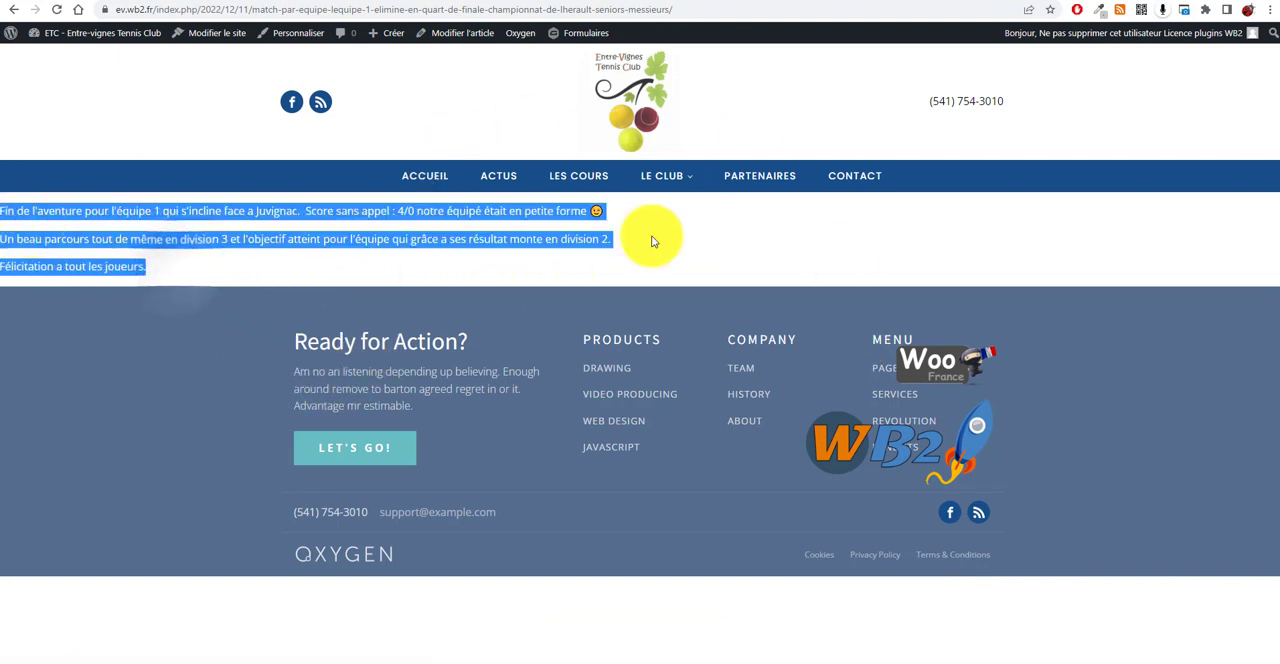
pyautogui.click(241, 278)
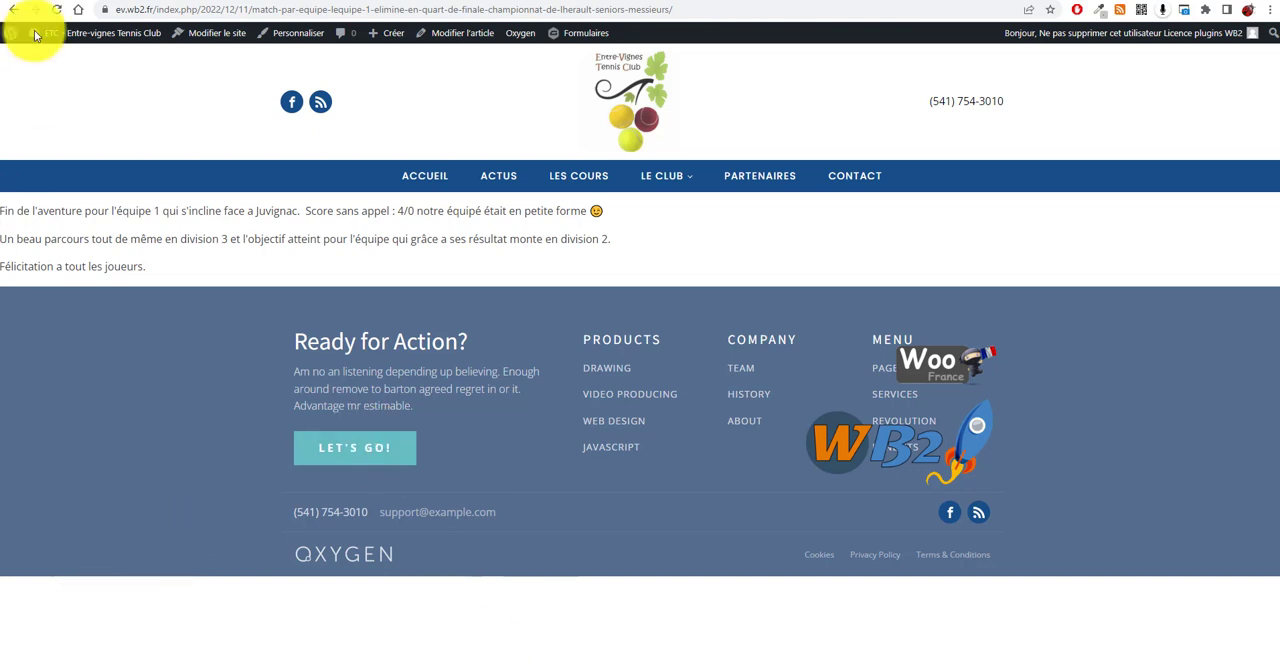
# Step: Go to the WordPress dashboard and open the Oxygen Templates list
pyautogui.rightClick(92, 38)
pyautogui.click(146, 44)
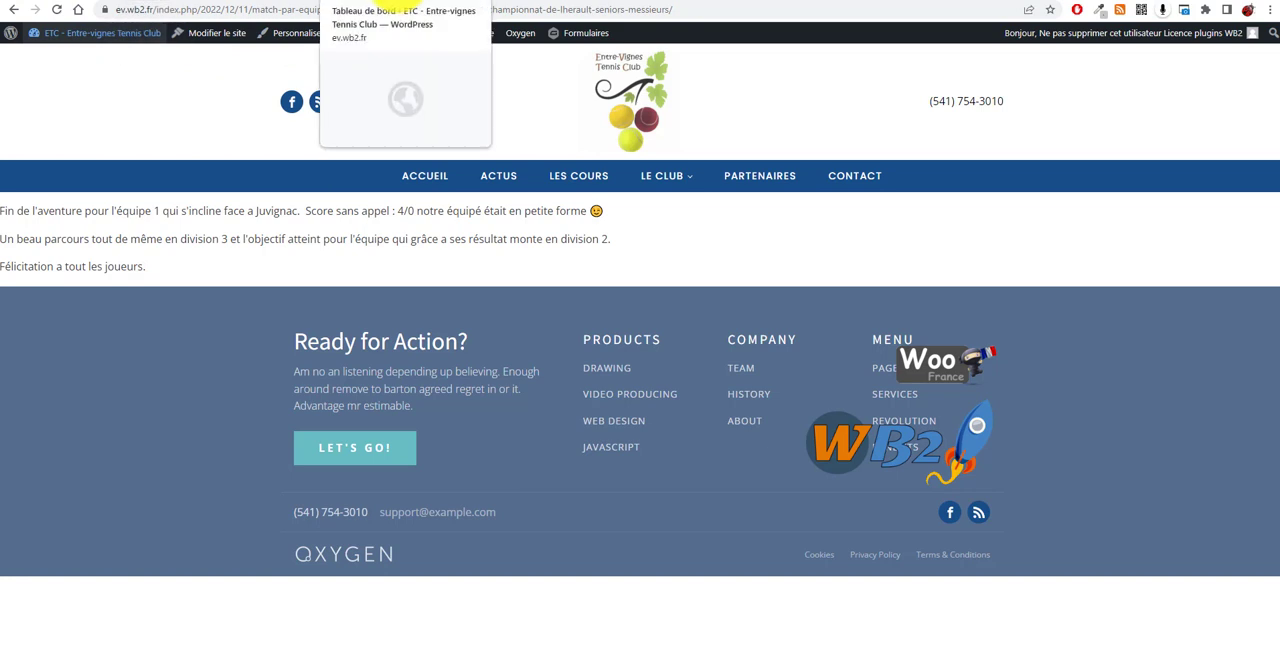
pyautogui.click(400, 4)
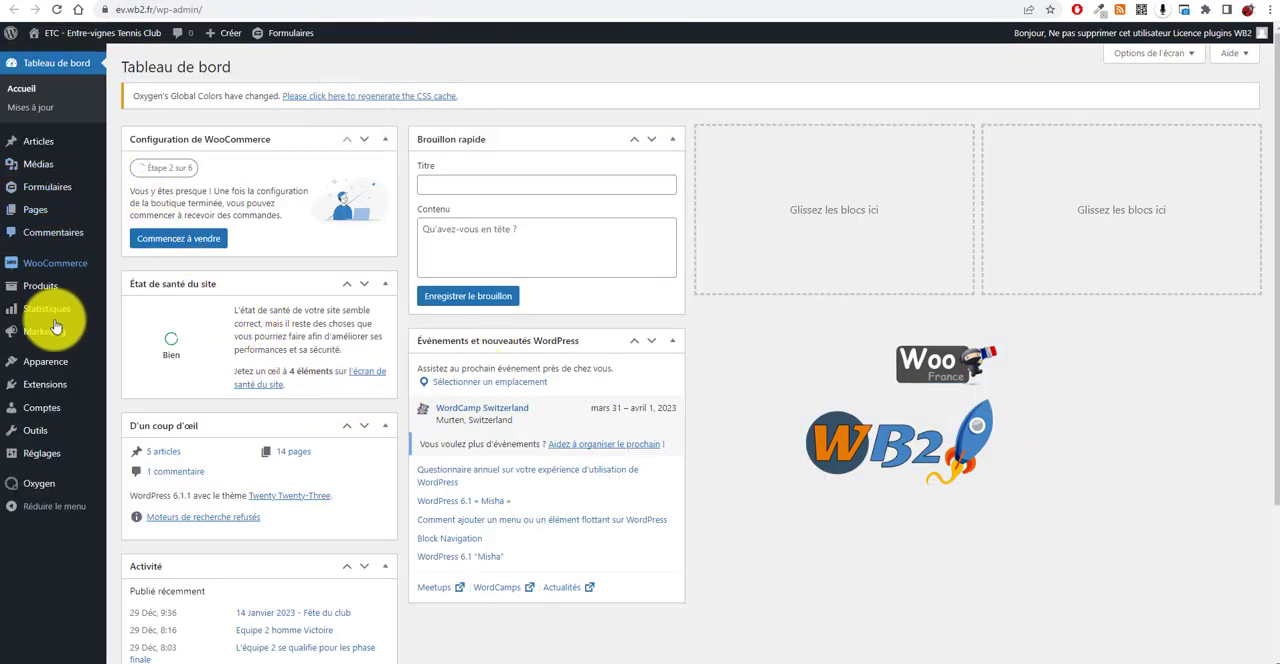
pyautogui.moveTo(38, 487)
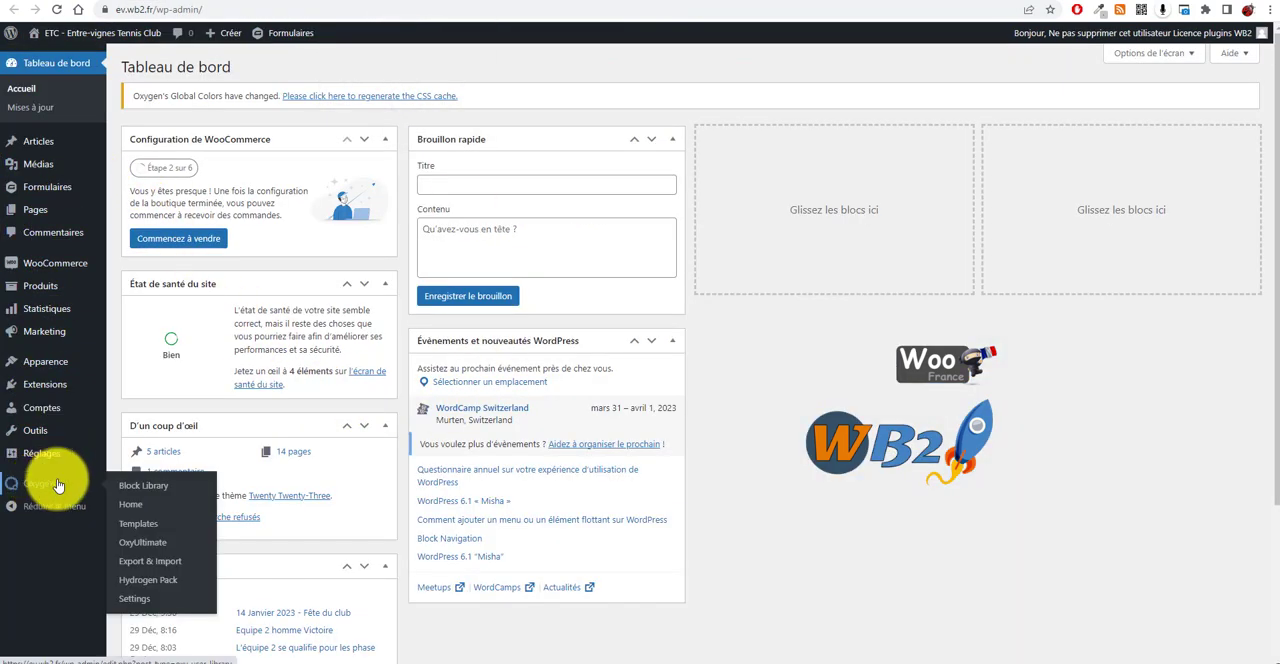
pyautogui.click(143, 528)
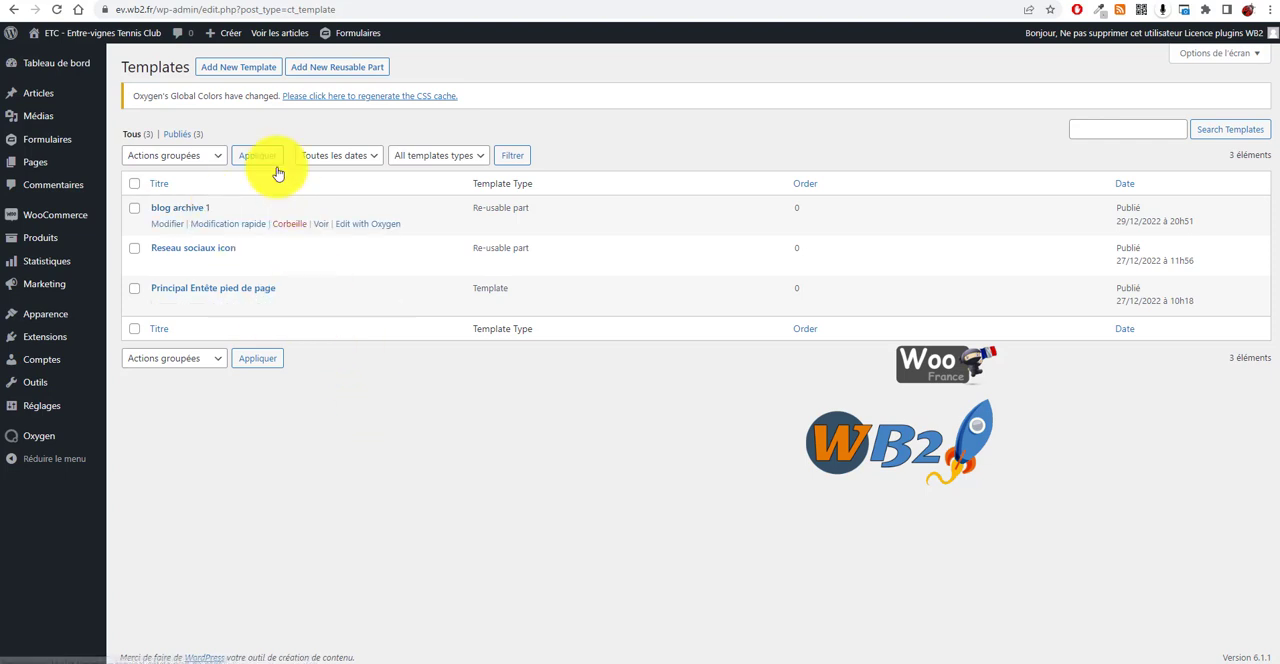
# Step: Add a new template titled "Article de blog"
pyautogui.click(252, 70)
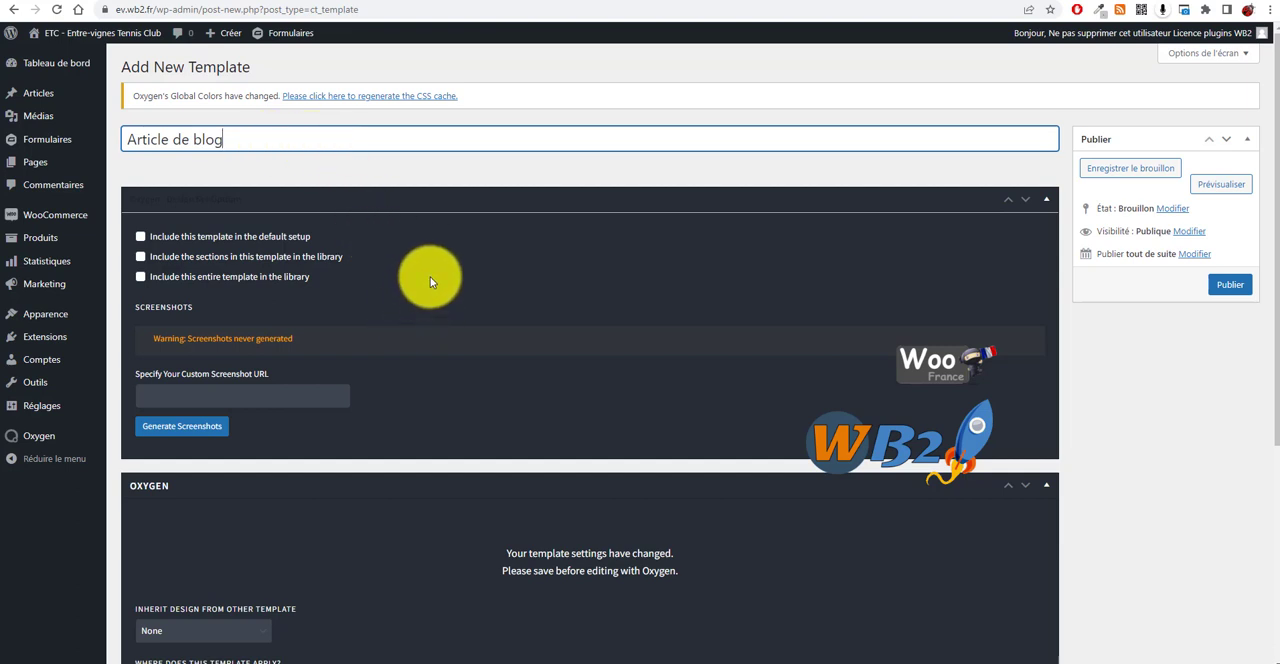
pyautogui.scroll(-1, 430, 281)
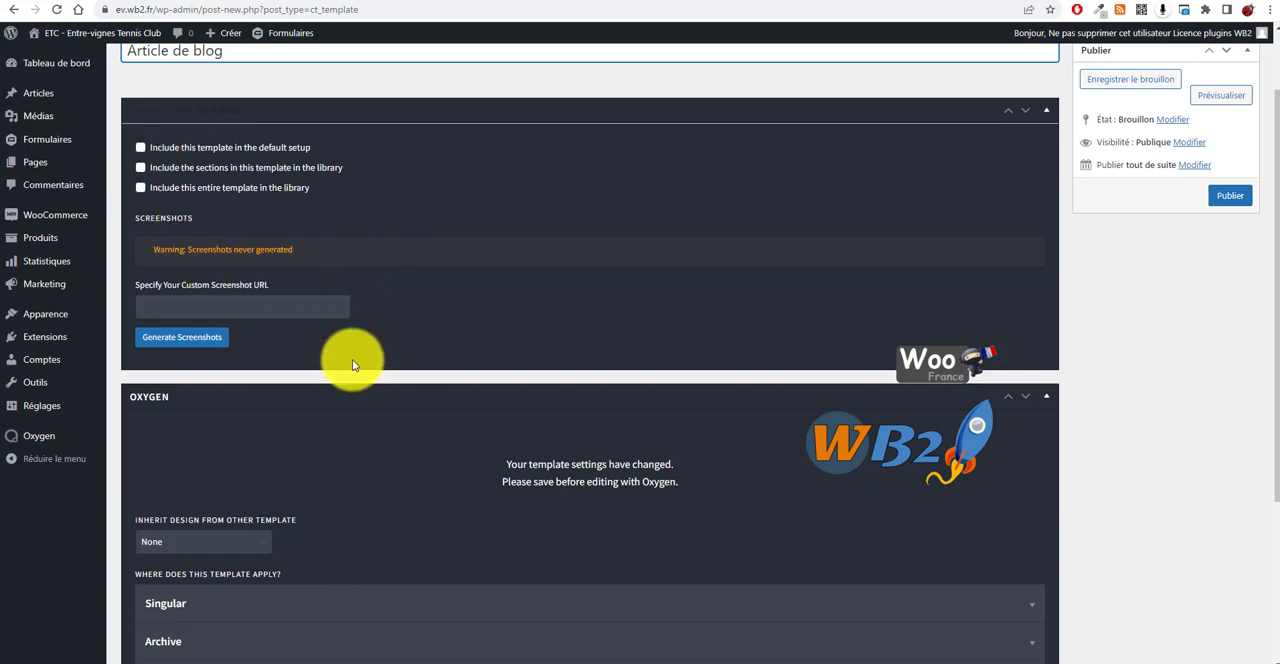
pyautogui.scroll(-2, 352, 359)
pyautogui.scroll(3, 330, 255)
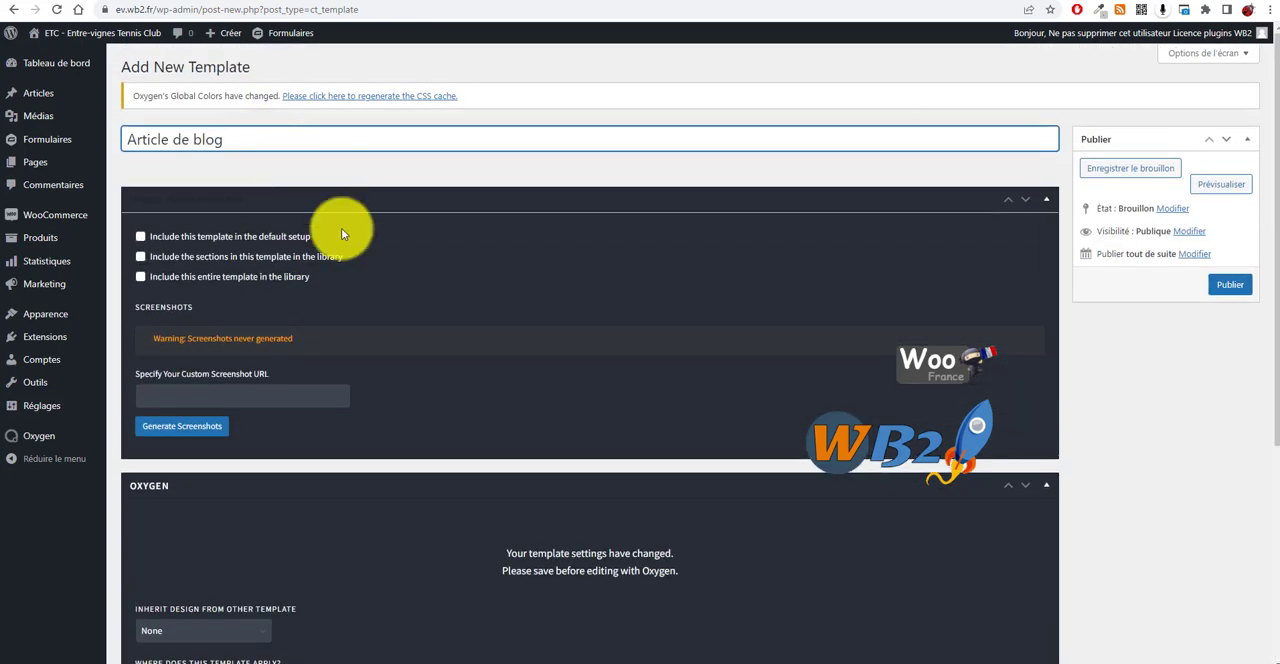
# Step: Set the template to inherit its design from "Principal Entête pied de page"
pyautogui.scroll(-3, 320, 290)
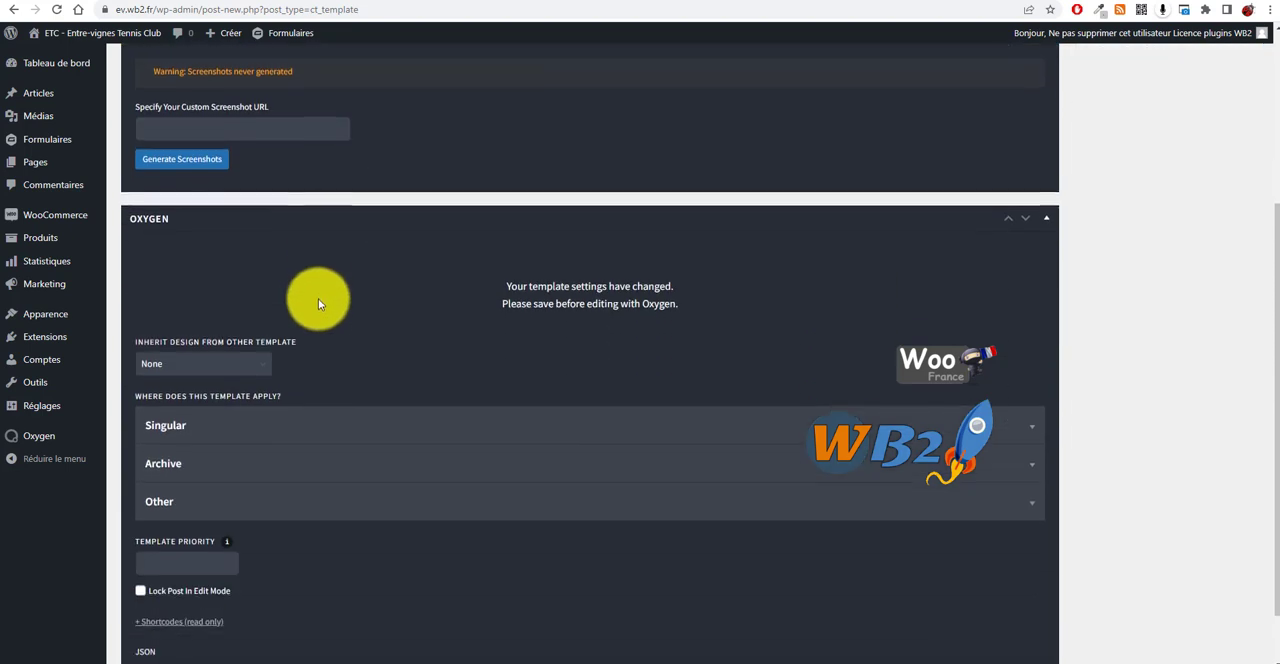
pyautogui.click(261, 371)
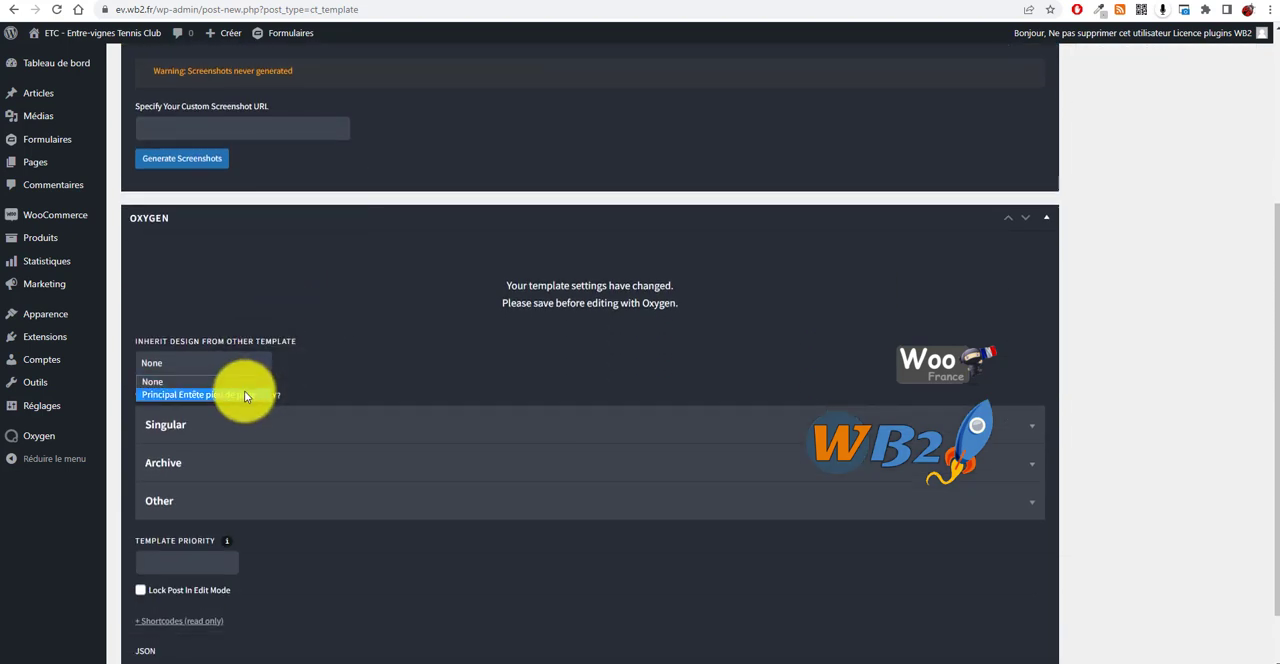
pyautogui.click(244, 394)
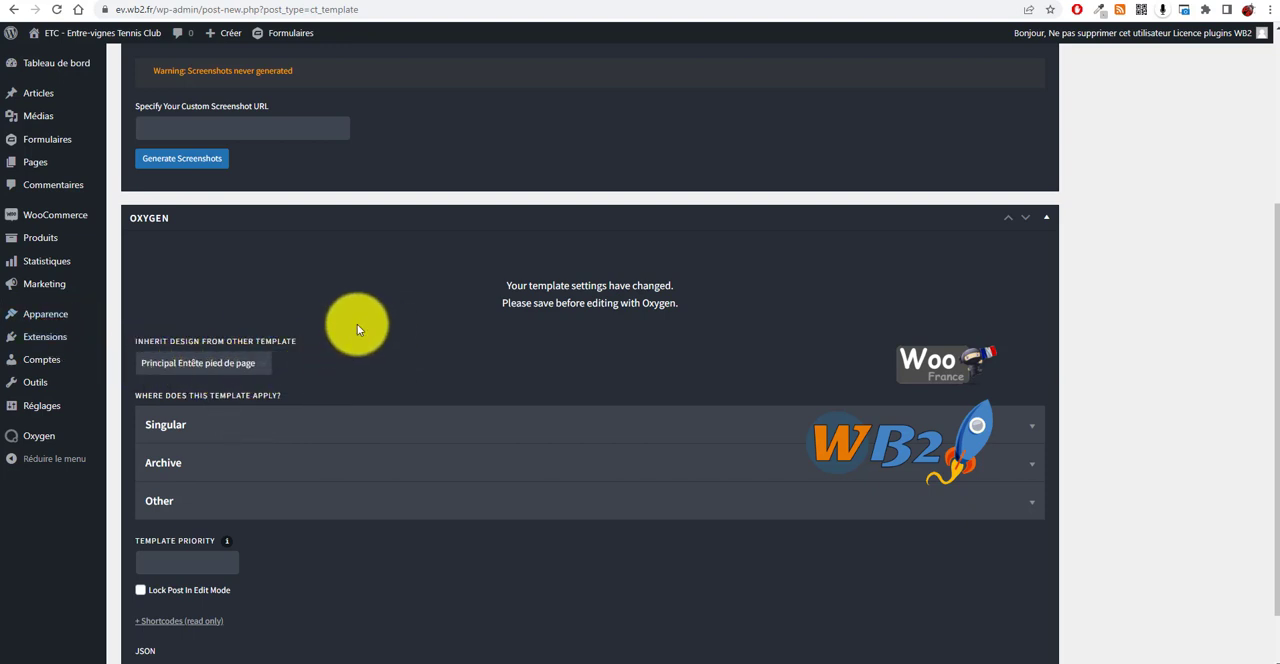
# Step: Expand the Singular options and apply the template to Articles
pyautogui.scroll(-1, 357, 320)
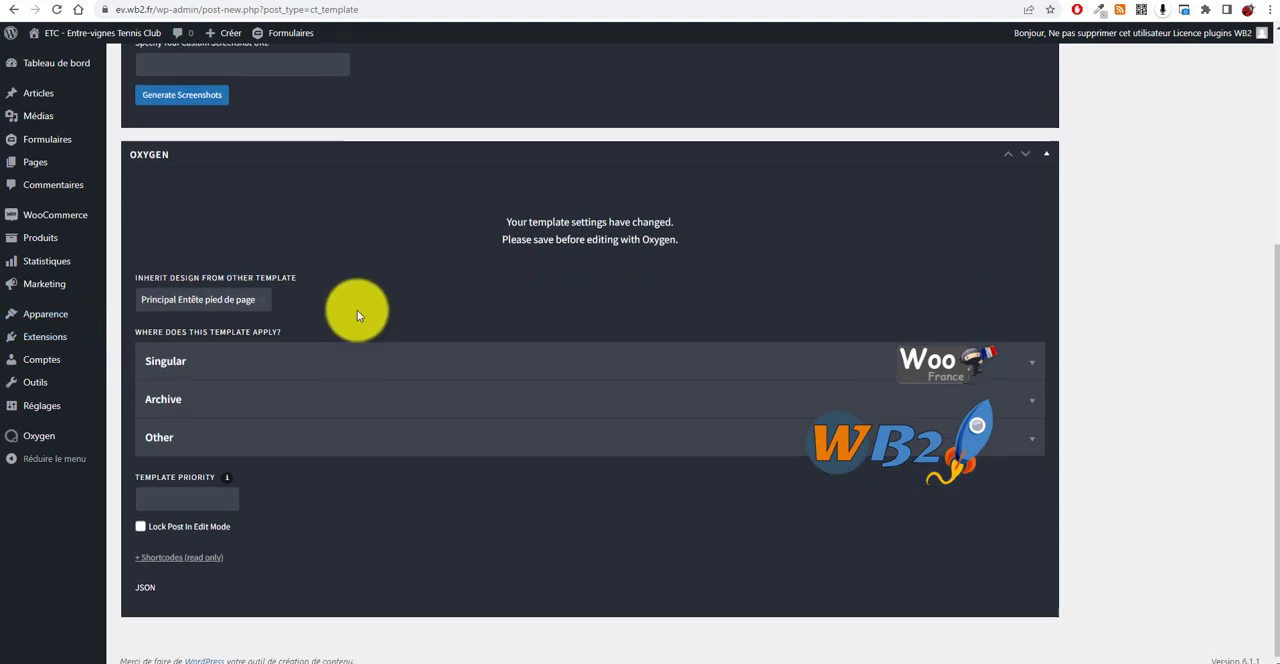
pyautogui.click(415, 362)
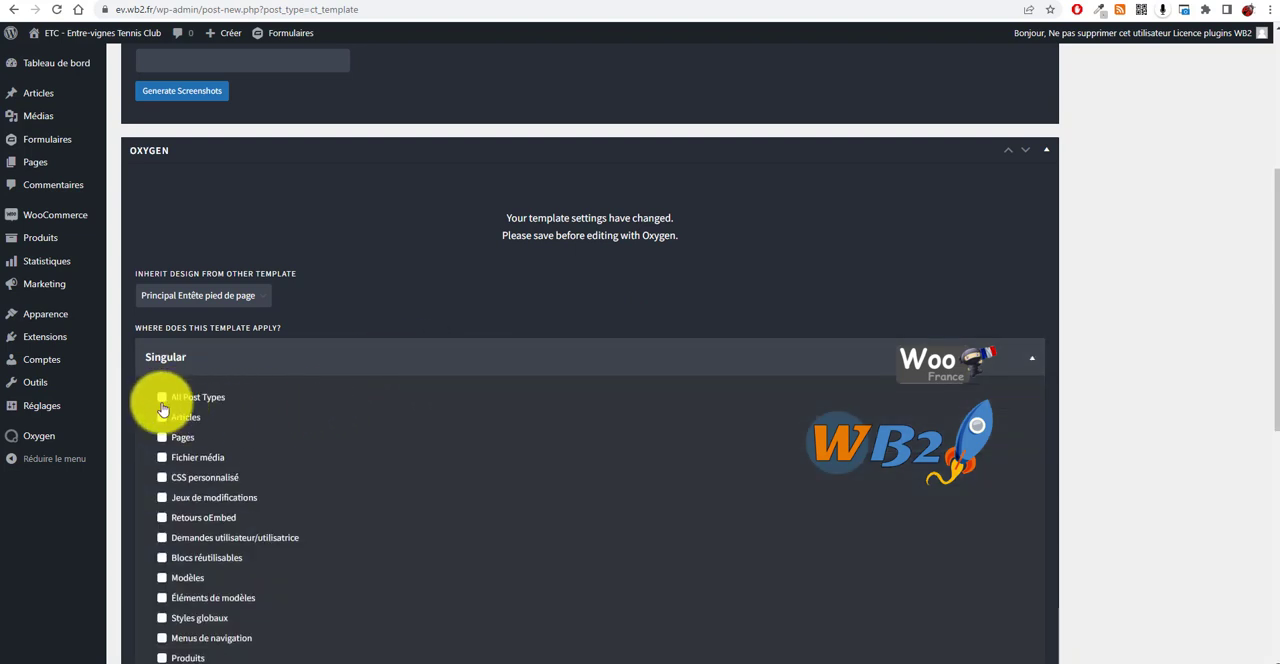
pyautogui.scroll(-1, 173, 413)
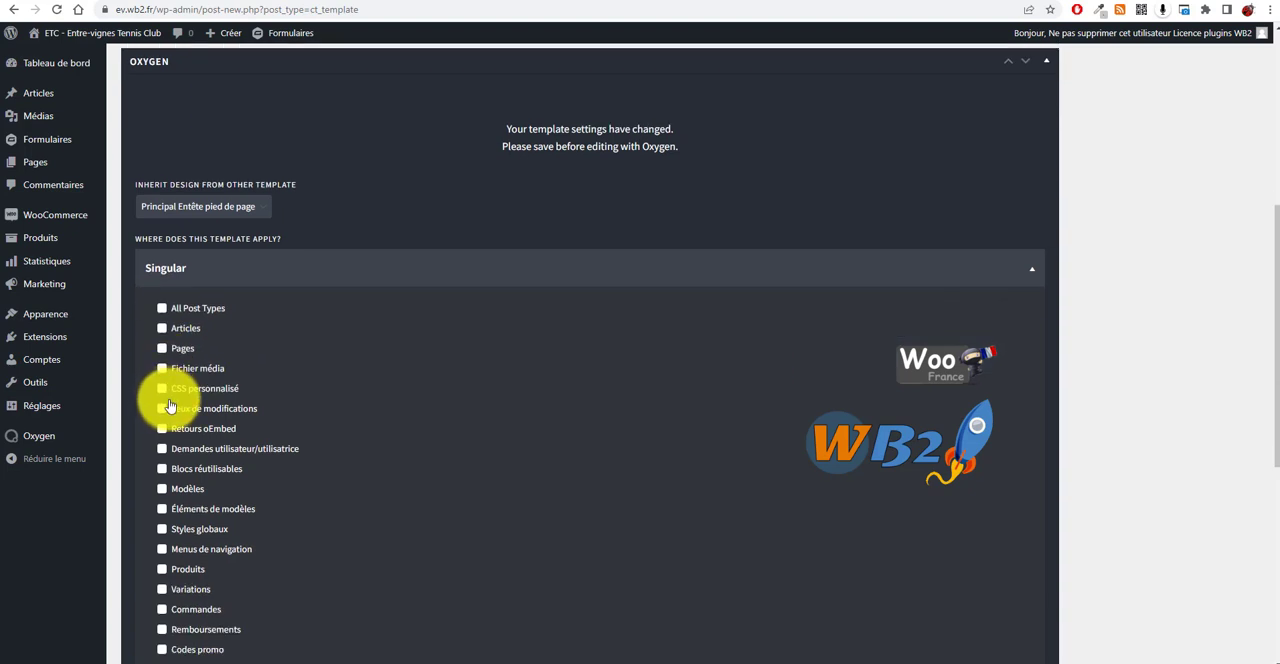
pyautogui.scroll(-1, 170, 406)
pyautogui.click(163, 239)
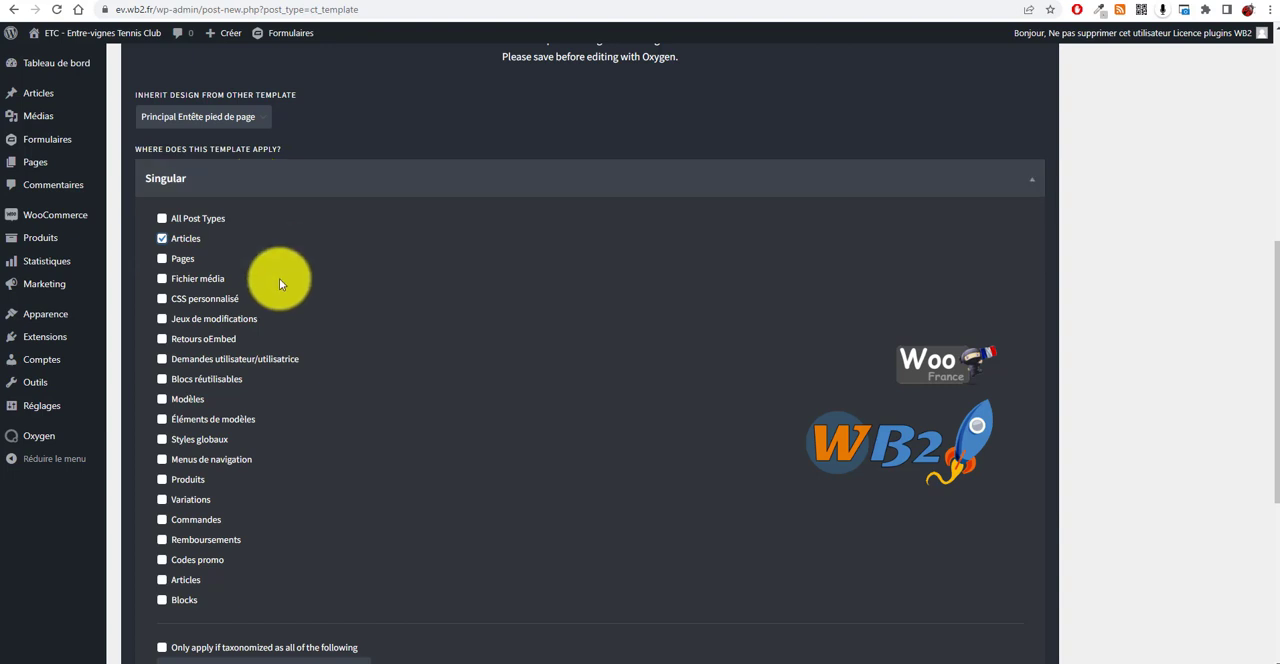
# Step: Set the template priority to 20
pyautogui.scroll(-4, 578, 492)
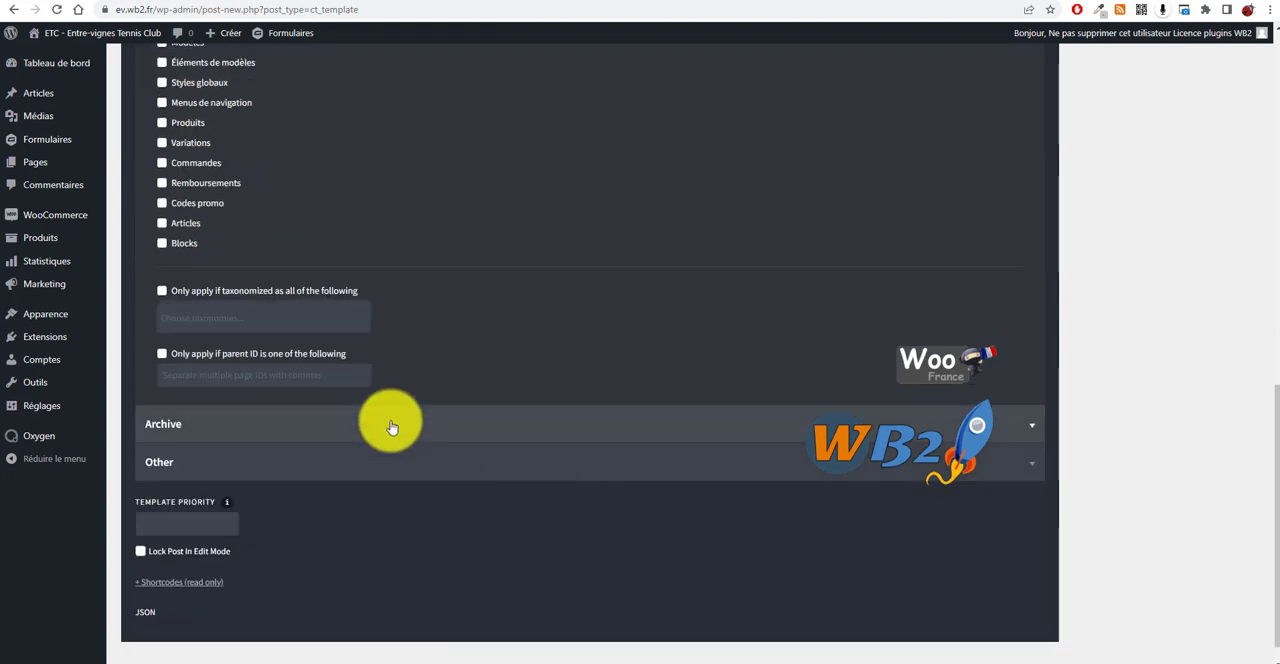
pyautogui.click(180, 515)
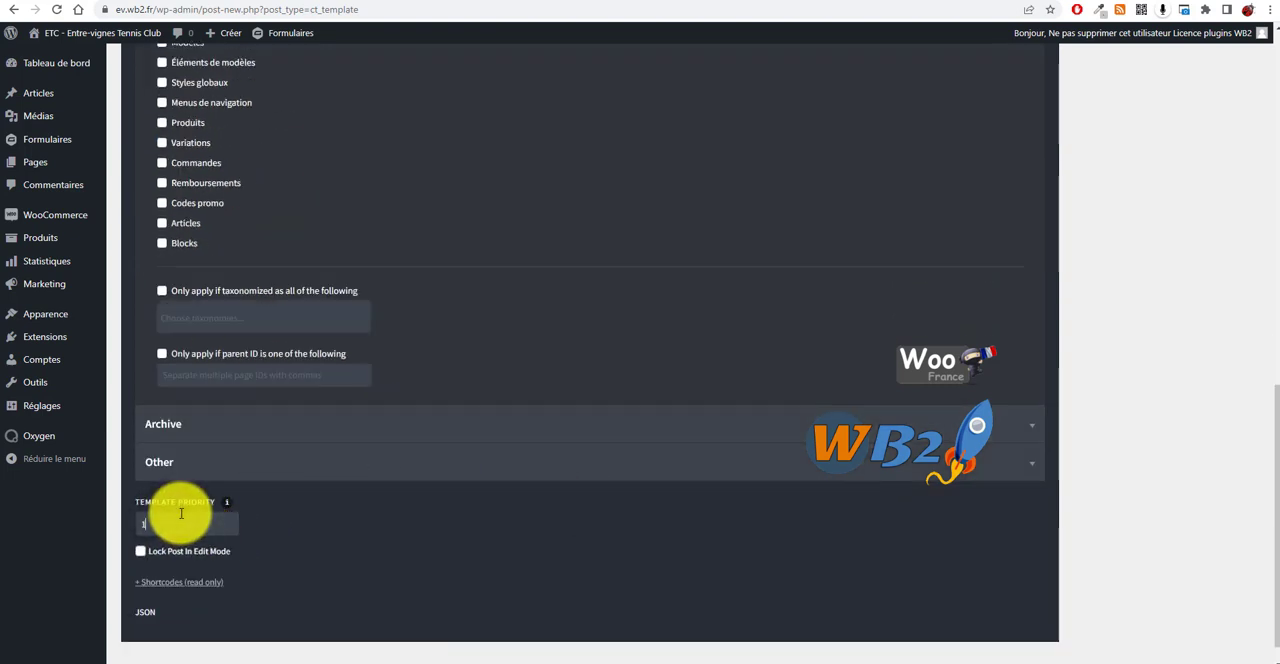
pyautogui.write('10')
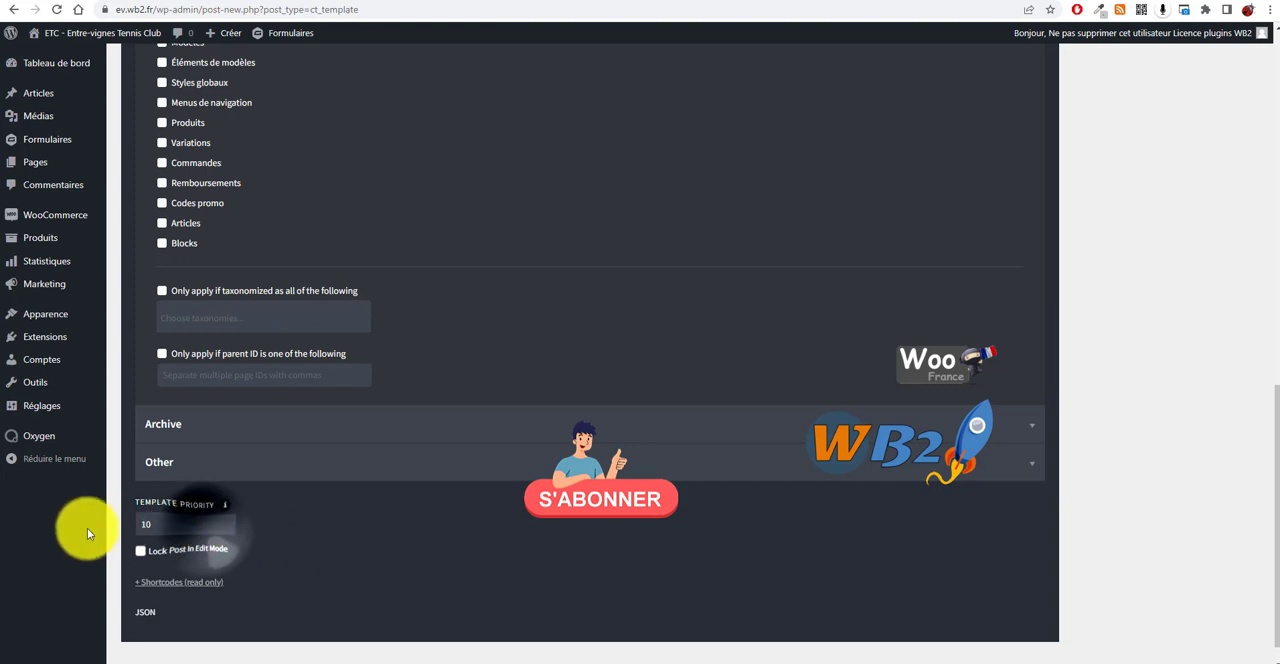
pyautogui.press('BackSpace')
pyautogui.press('BackSpace')
pyautogui.write('2')
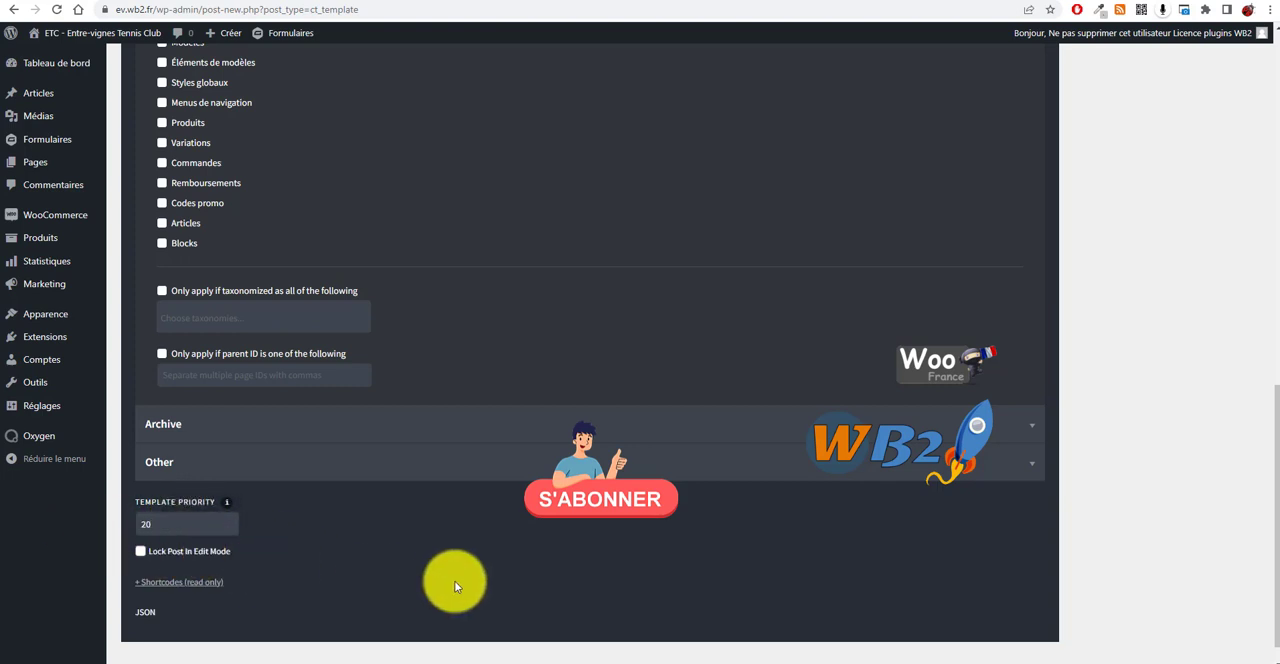
pyautogui.click(455, 586)
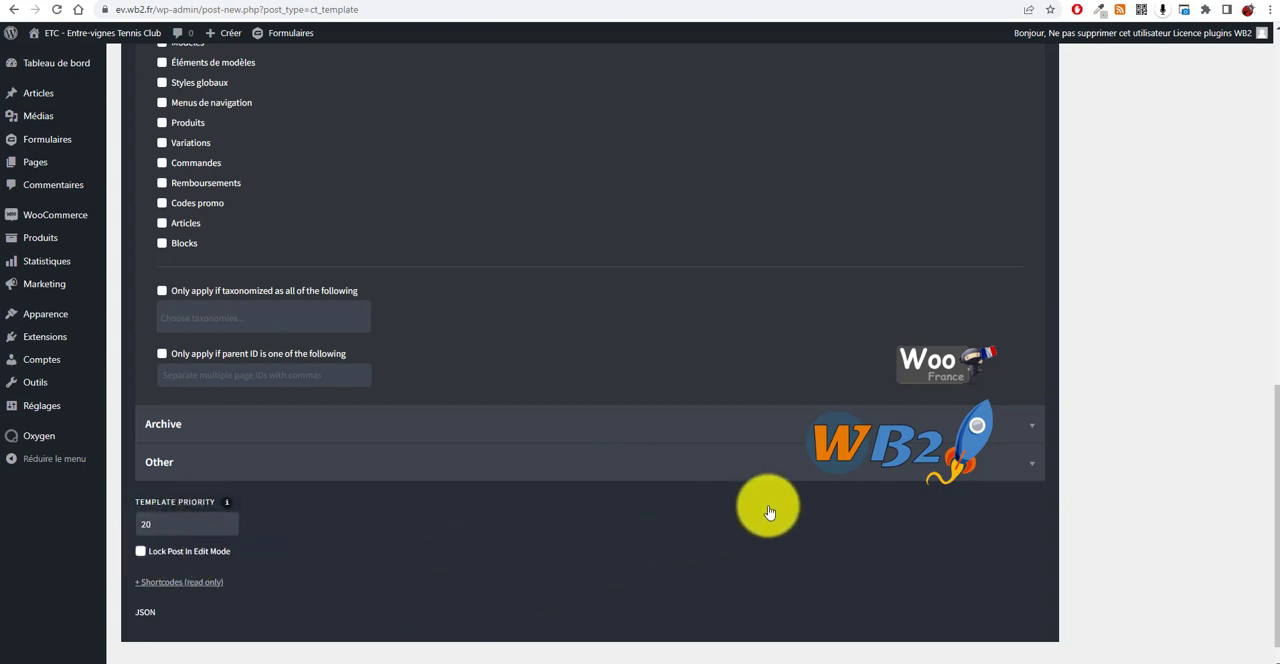
# Step: Publish the template and open it for editing with Oxygen
pyautogui.scroll(15, 1100, 320)
pyautogui.click(1230, 284)
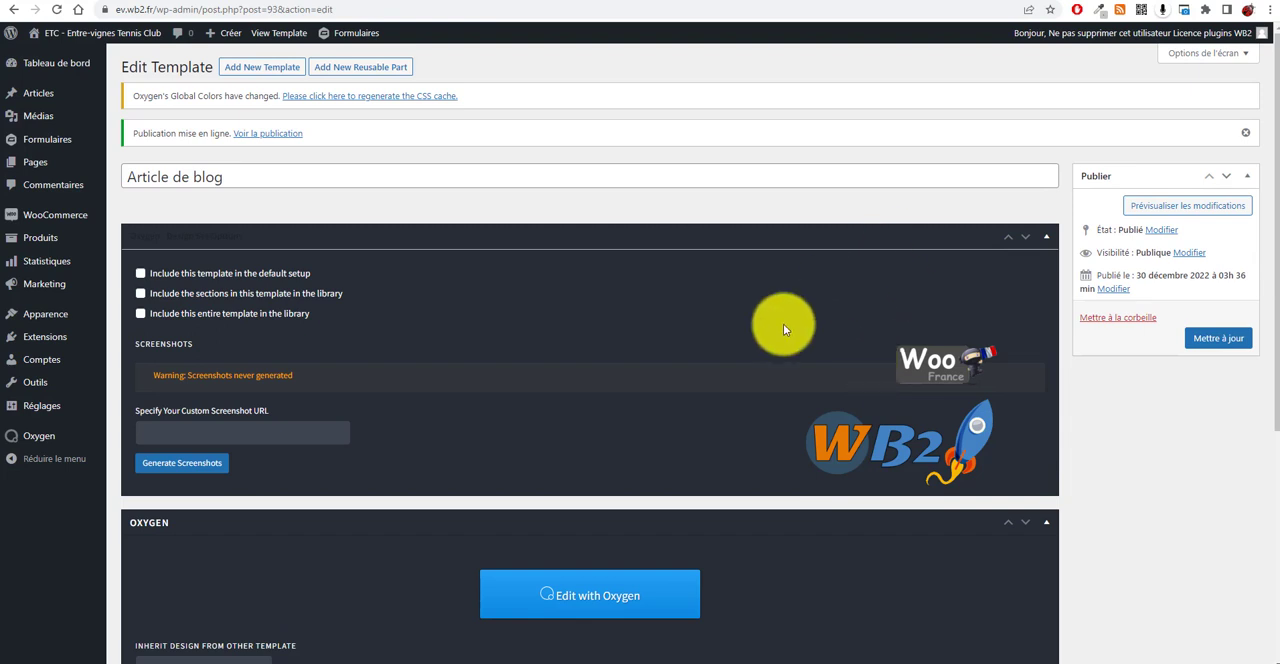
pyautogui.scroll(-3, 780, 320)
pyautogui.click(609, 331)
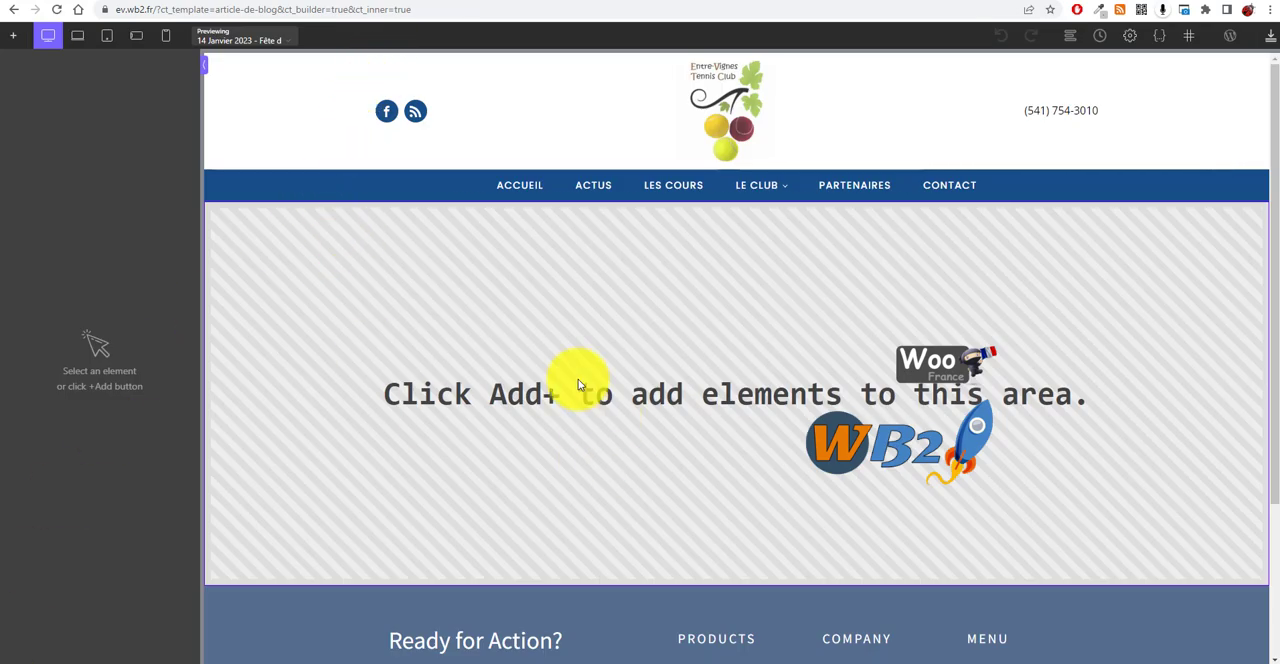
# Step: Choose the "Match par équipe - L'équipe 1 éliminé en quart de finale" post as the builder preview
pyautogui.click(280, 40)
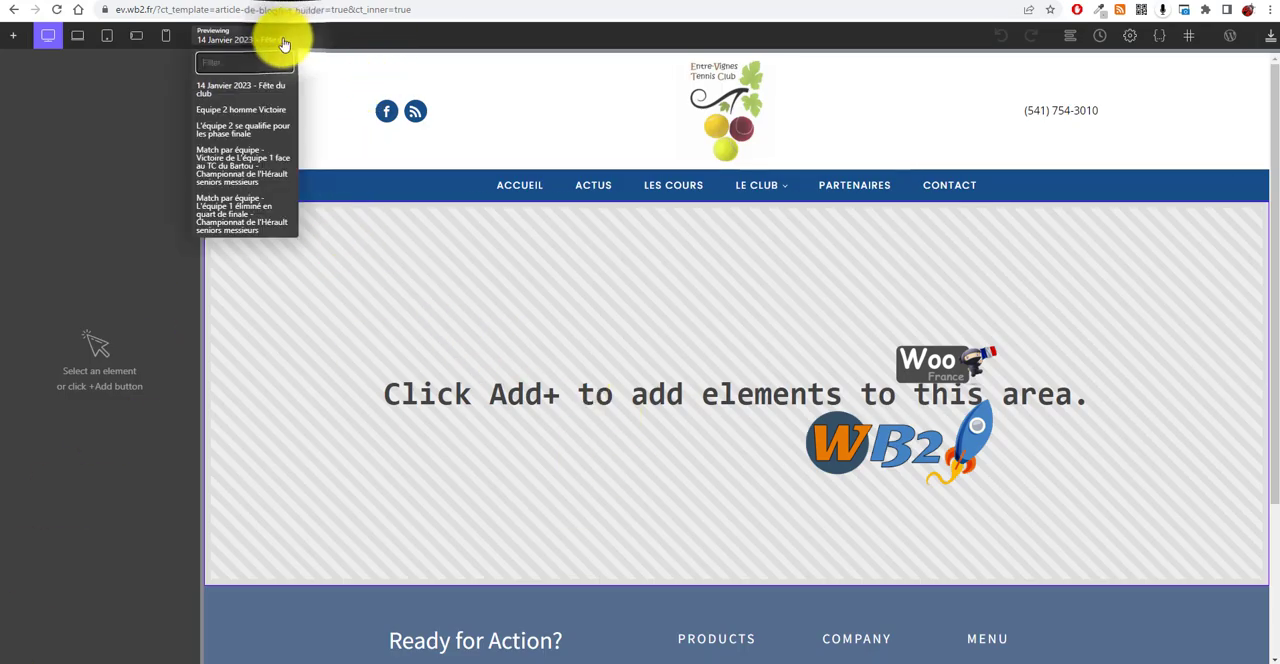
pyautogui.click(258, 216)
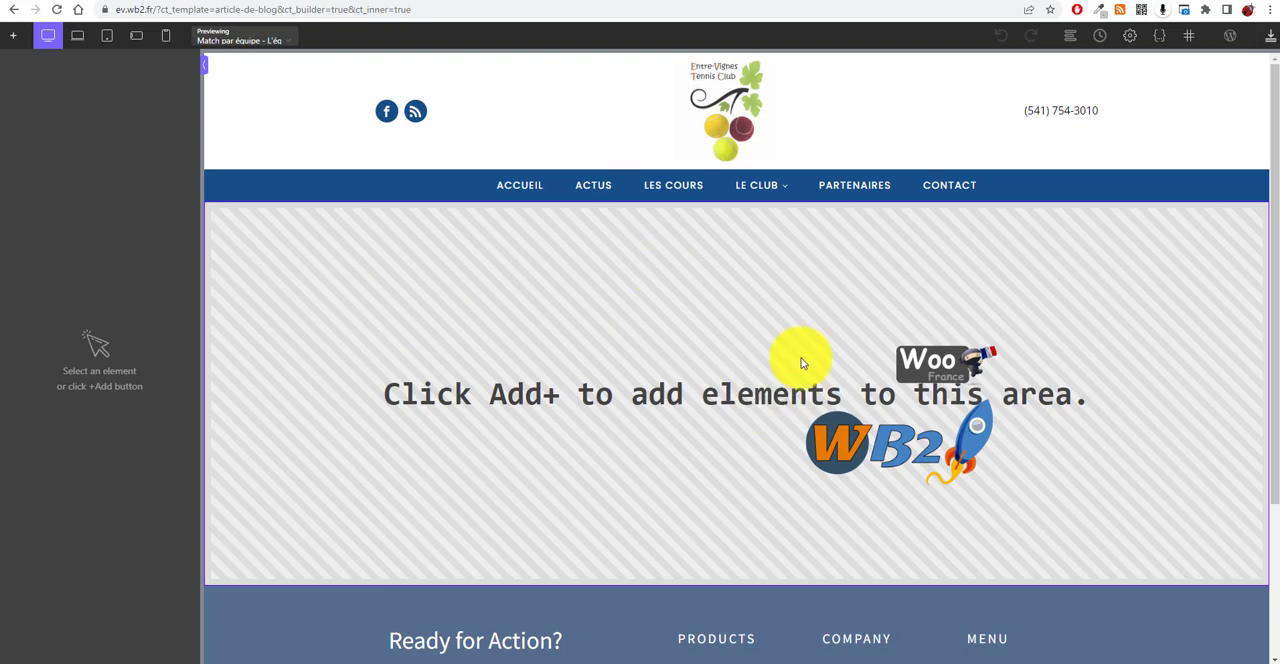
# Step: Add a Section to the template's content area and reopen the Add components panel
pyautogui.click(13, 36)
pyautogui.click(36, 155)
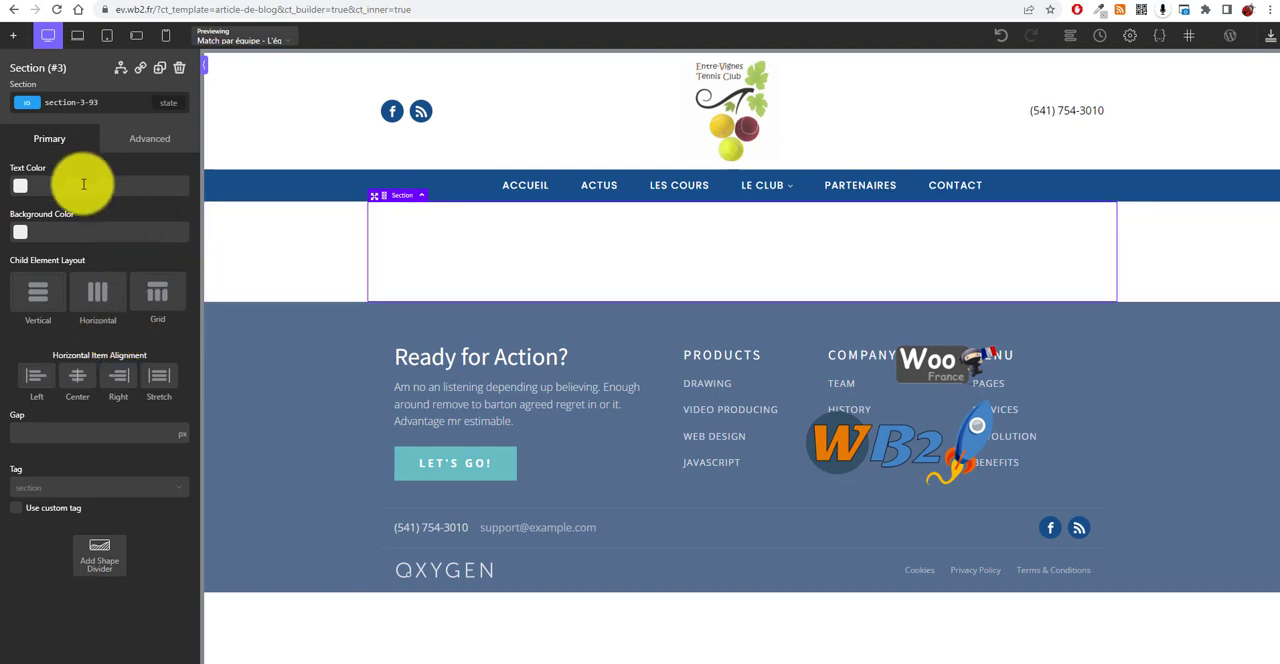
pyautogui.click(20, 37)
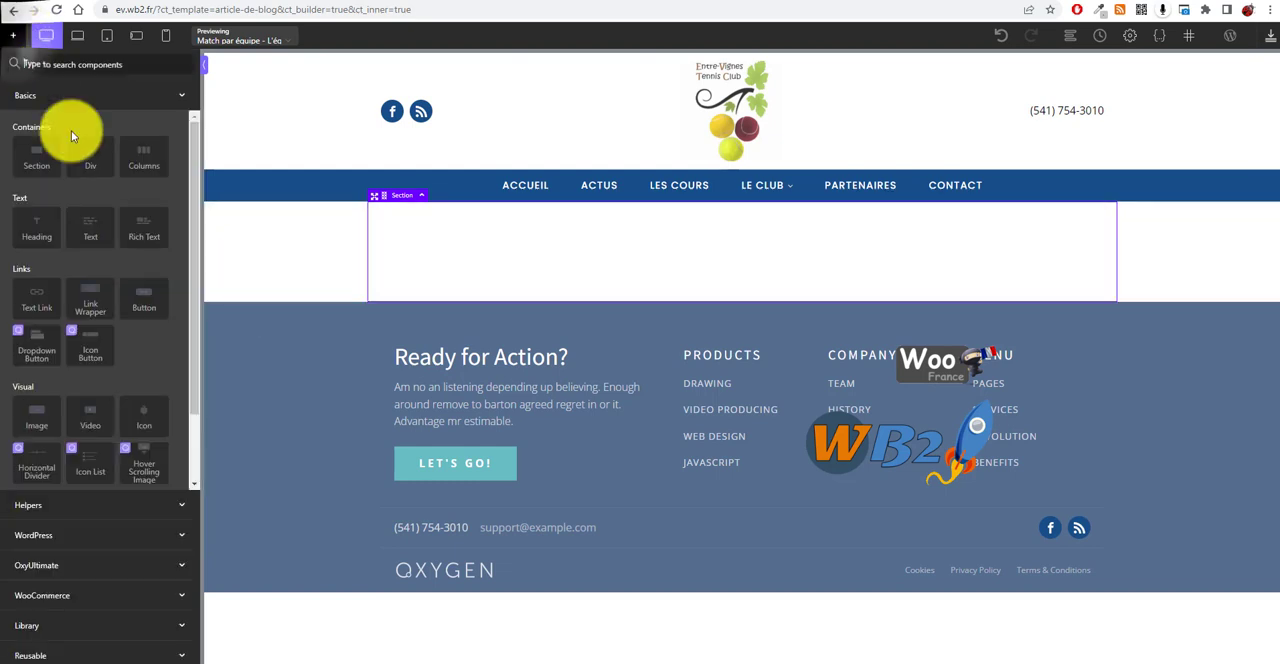
# Step: Add a dynamic WordPress Title component to the section as the article heading
pyautogui.scroll(-2, 130, 370)
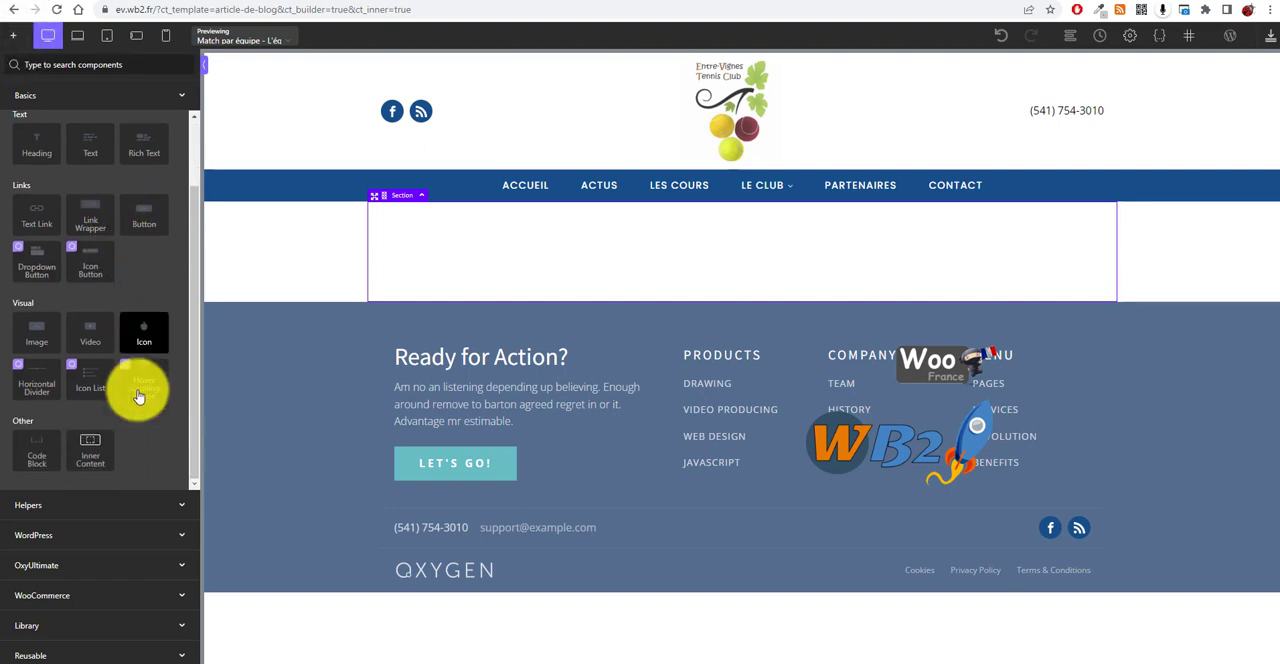
pyautogui.click(163, 532)
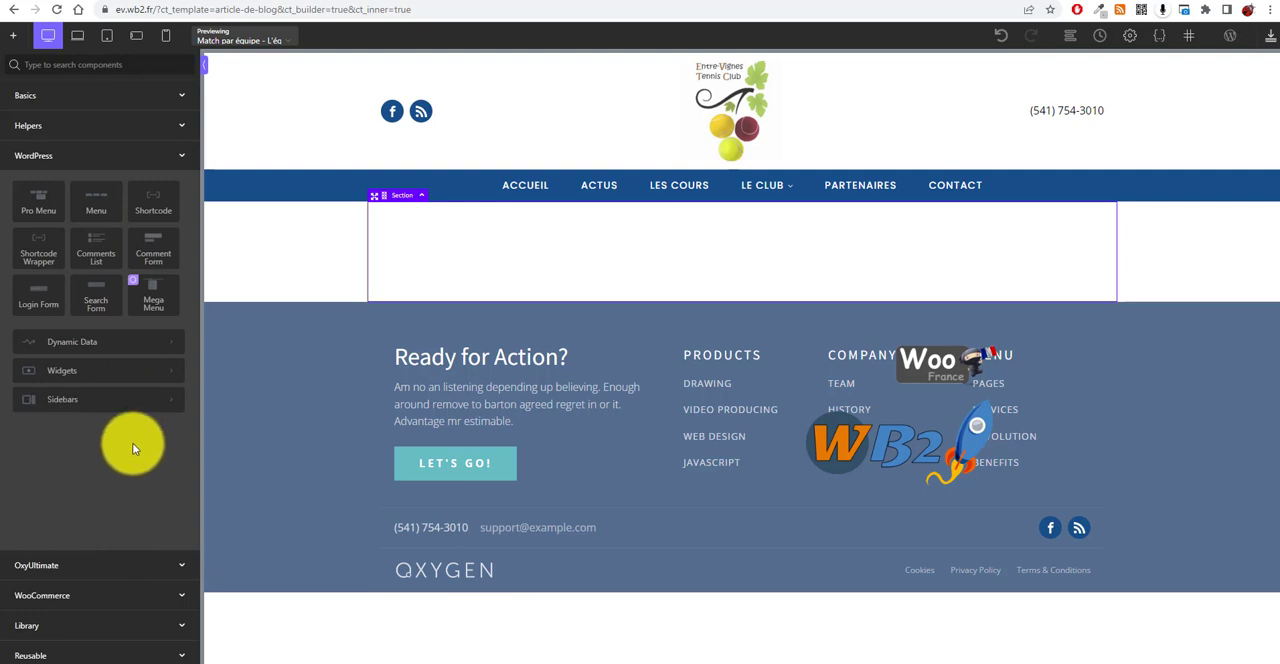
pyautogui.click(164, 352)
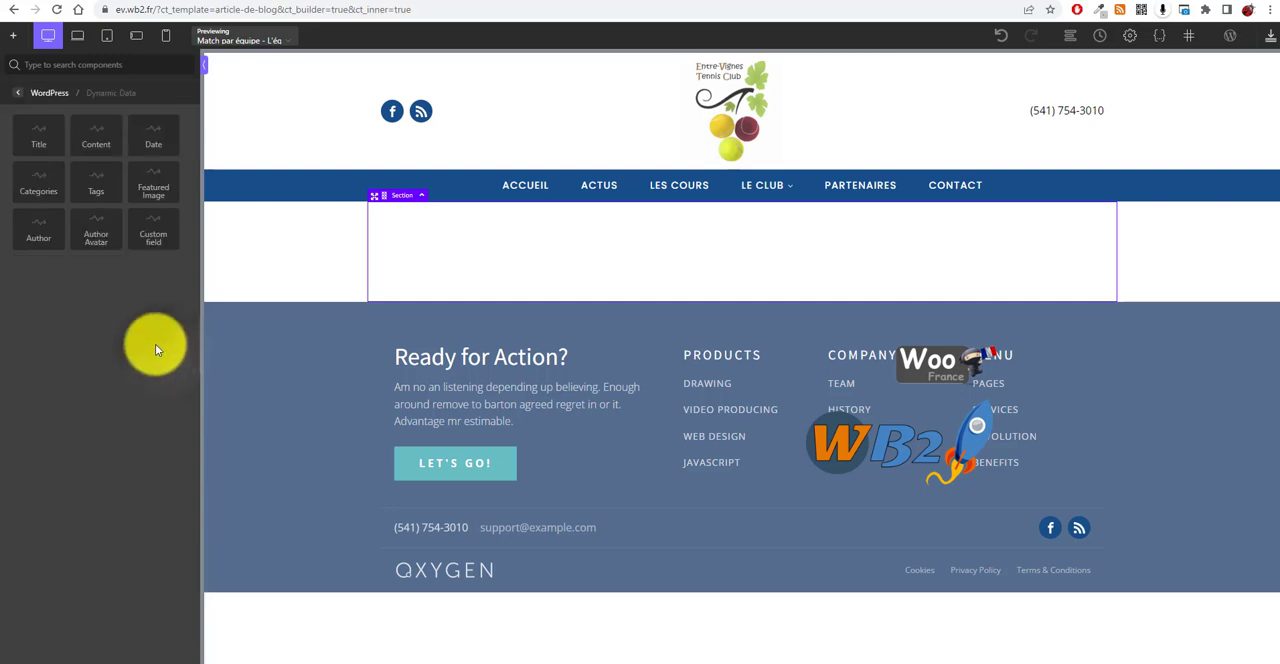
pyautogui.click(38, 140)
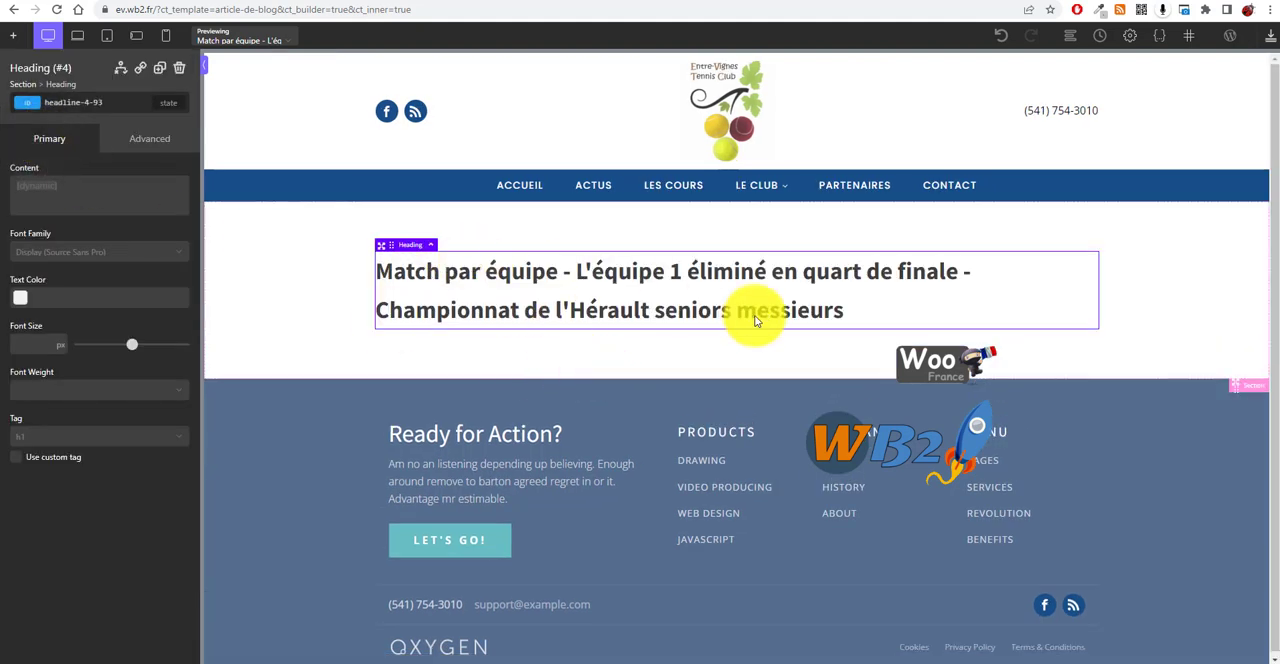
# Step: Add dynamic Content and Featured Image components below the title
pyautogui.click(14, 35)
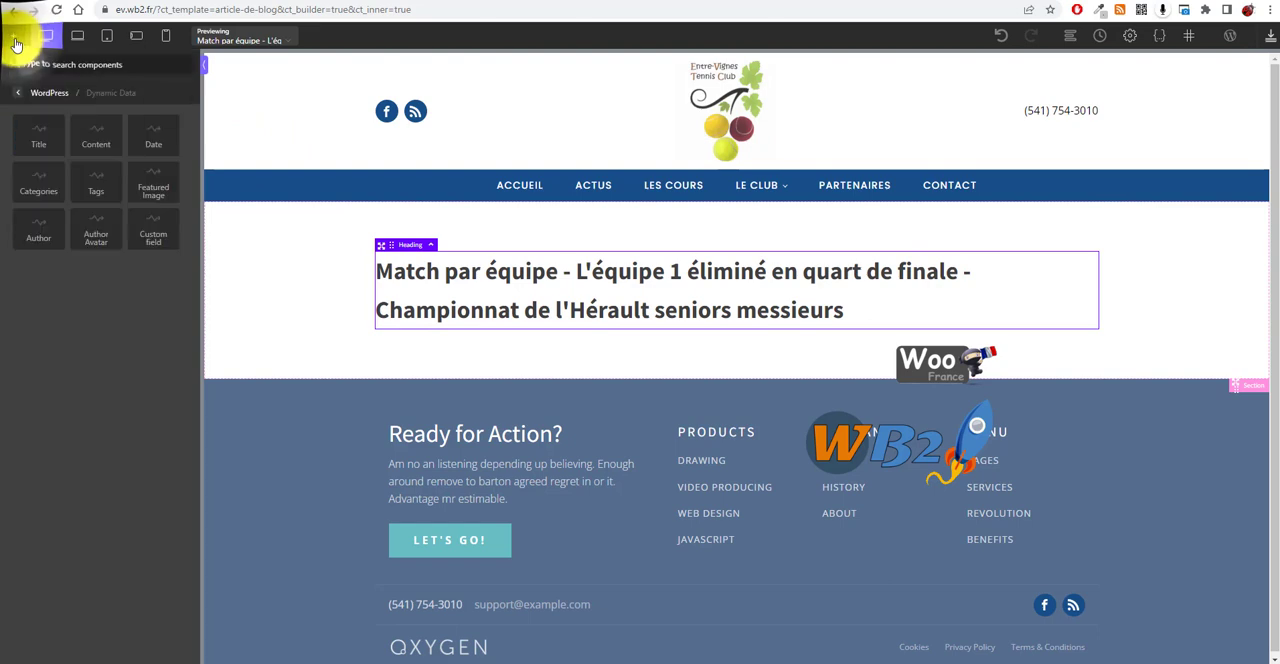
pyautogui.click(97, 138)
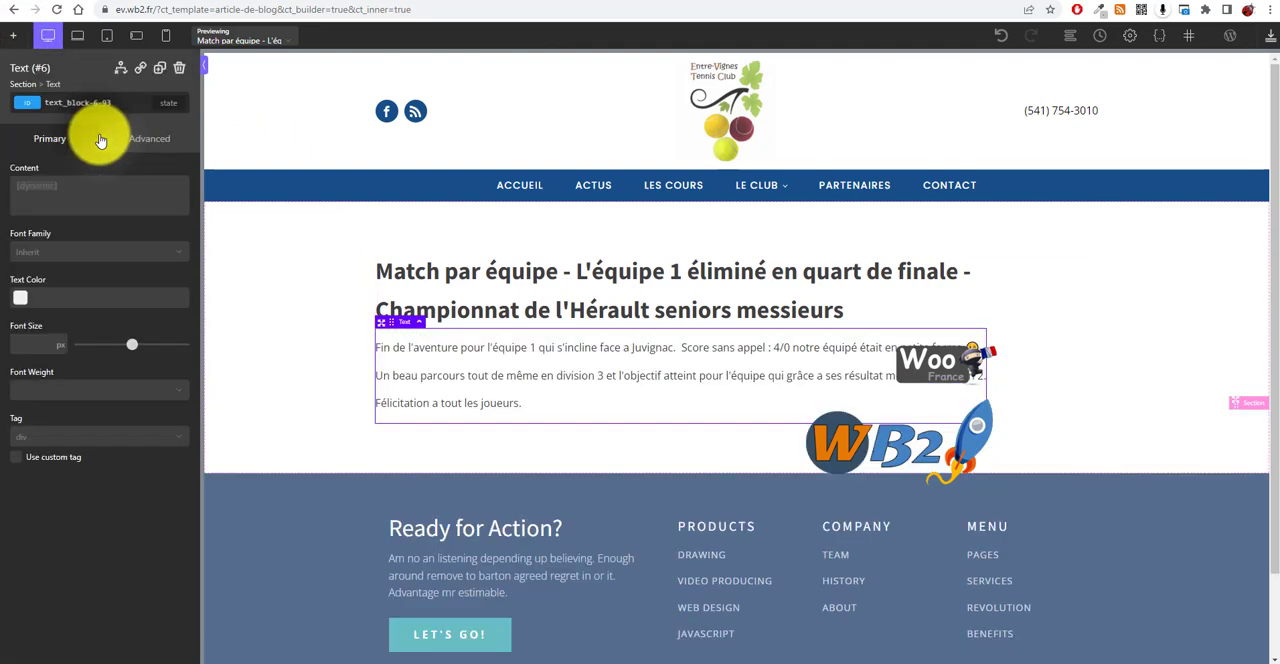
pyautogui.click(18, 36)
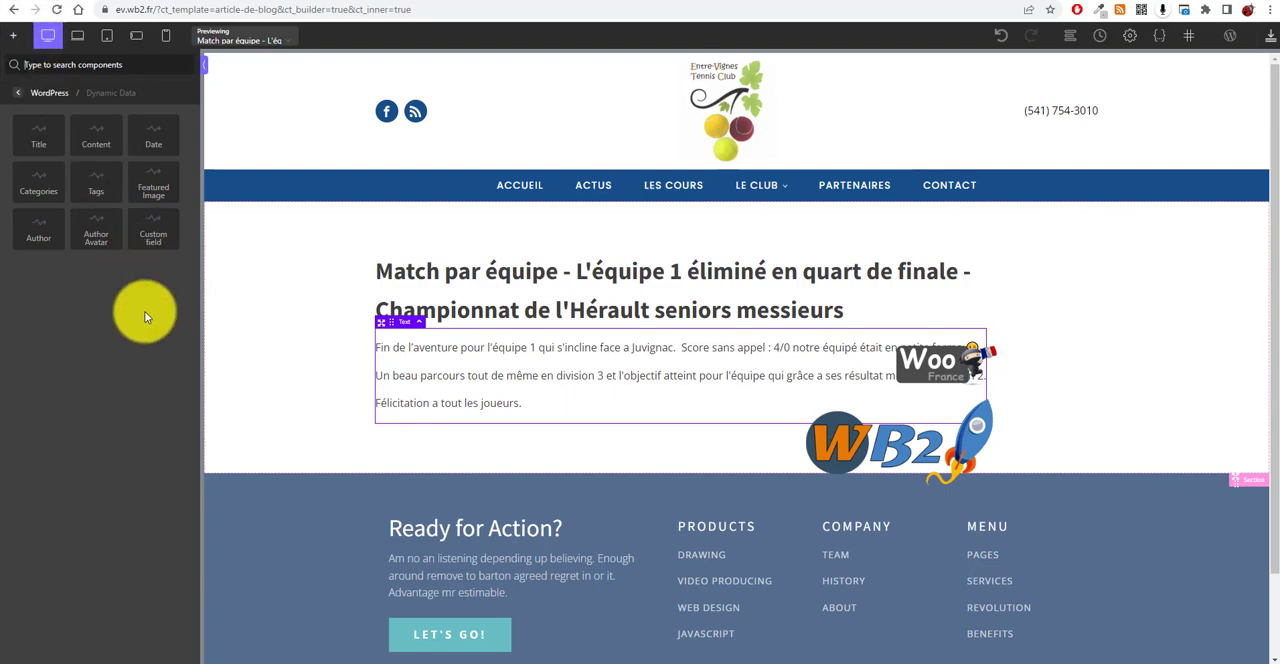
pyautogui.click(155, 185)
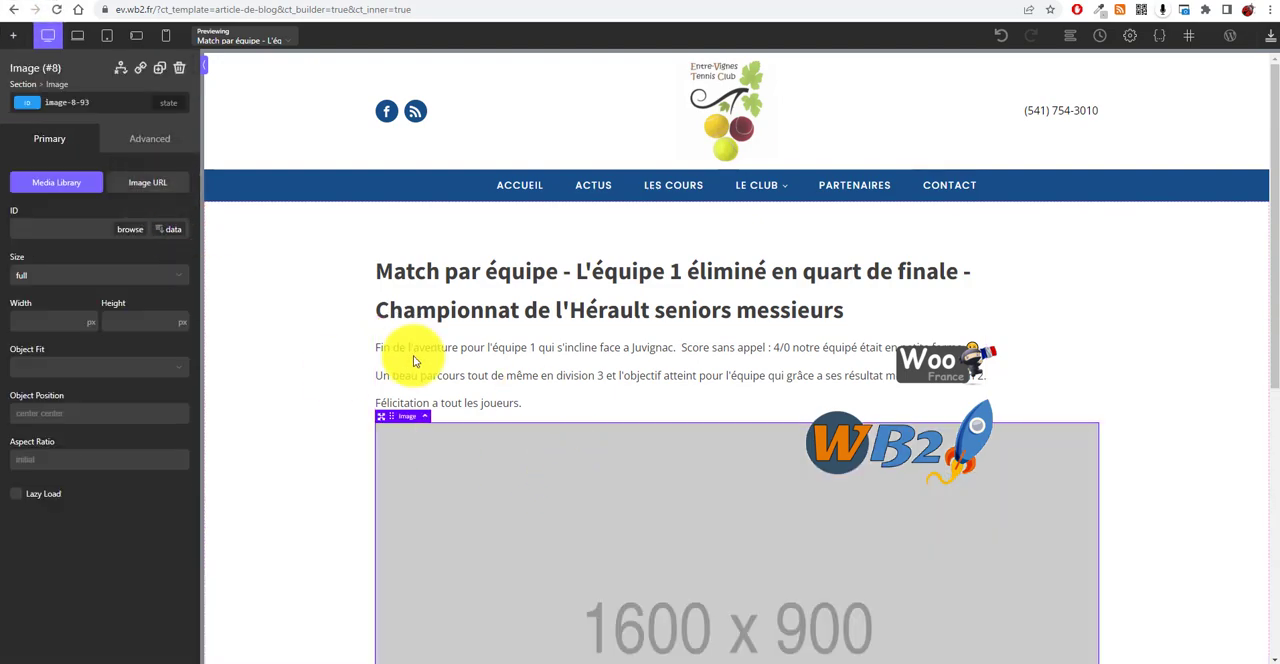
pyautogui.scroll(-7, 366, 371)
pyautogui.scroll(7, 366, 386)
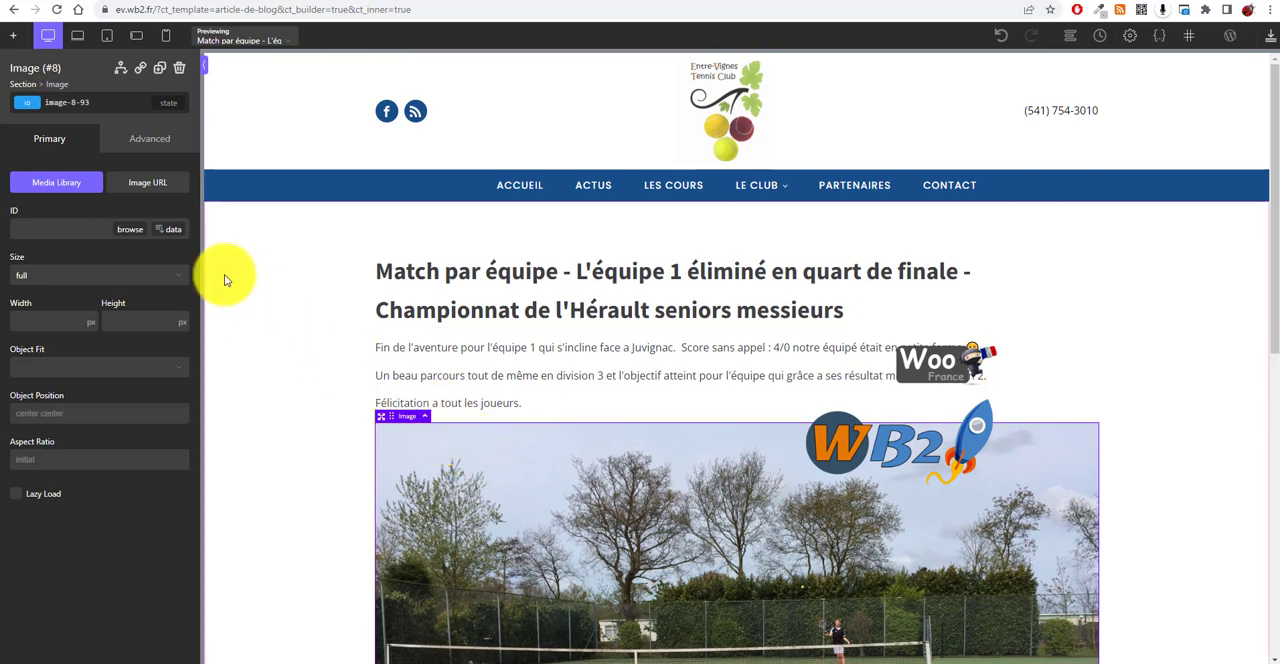
# Step: Add a dynamic Date component below the featured image
pyautogui.click(13, 40)
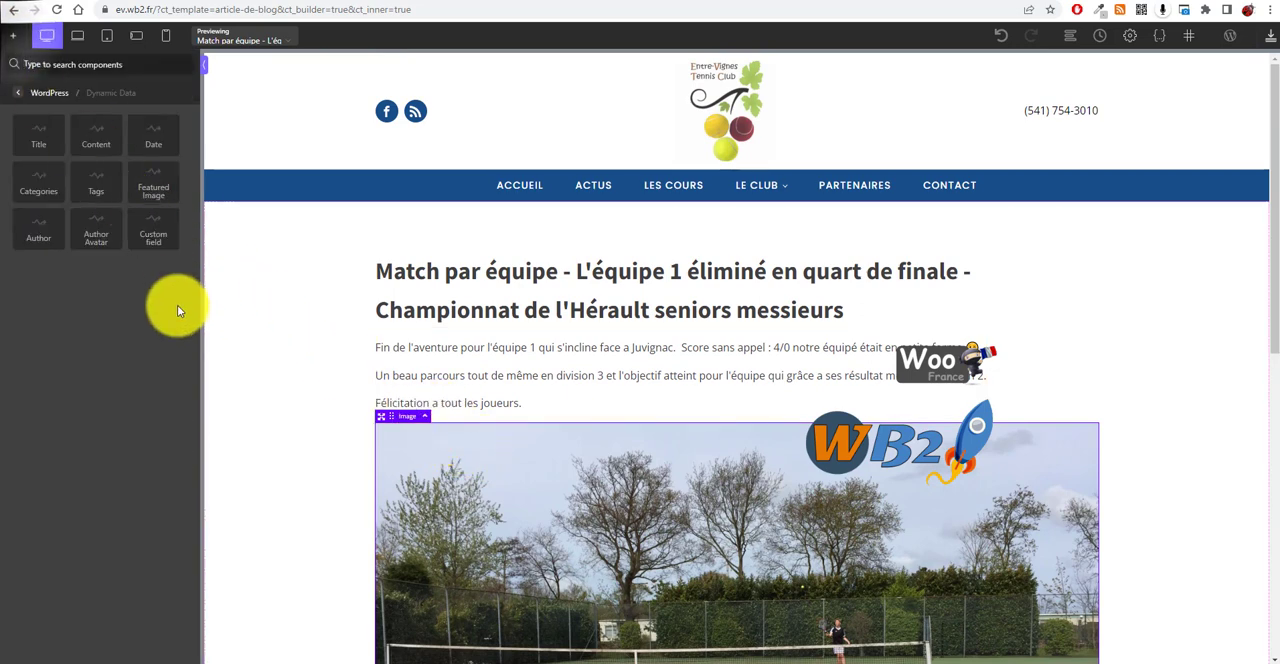
pyautogui.click(155, 128)
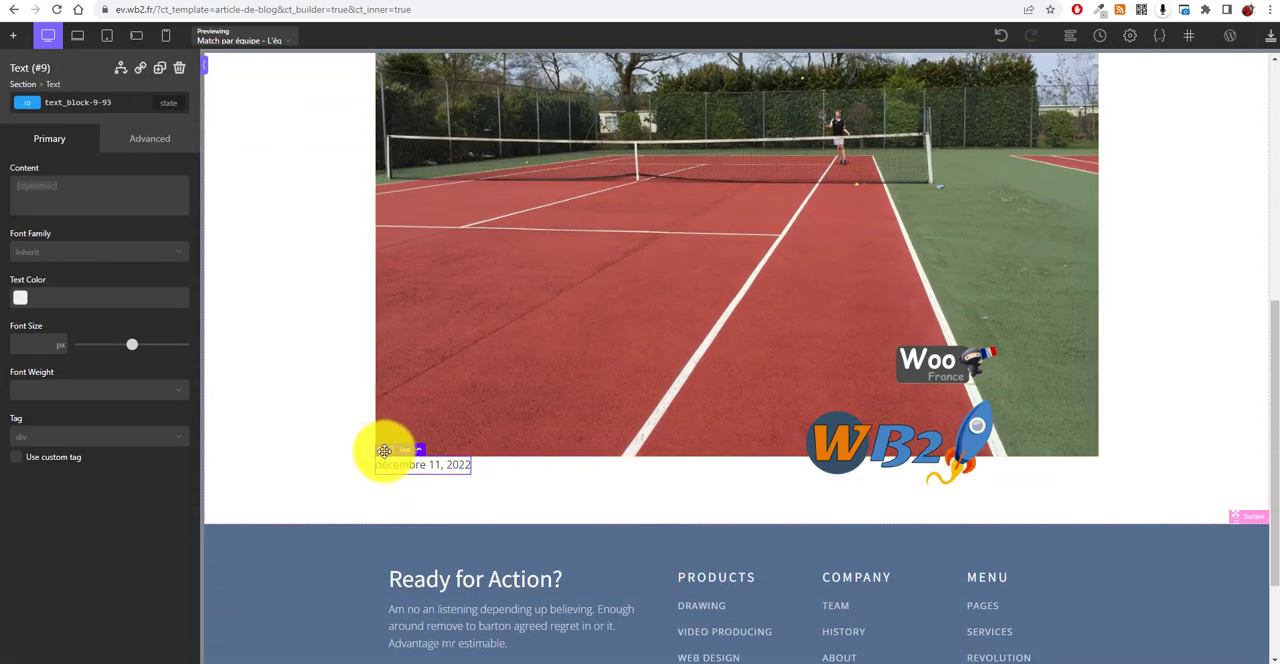
pyautogui.scroll(5, 389, 440)
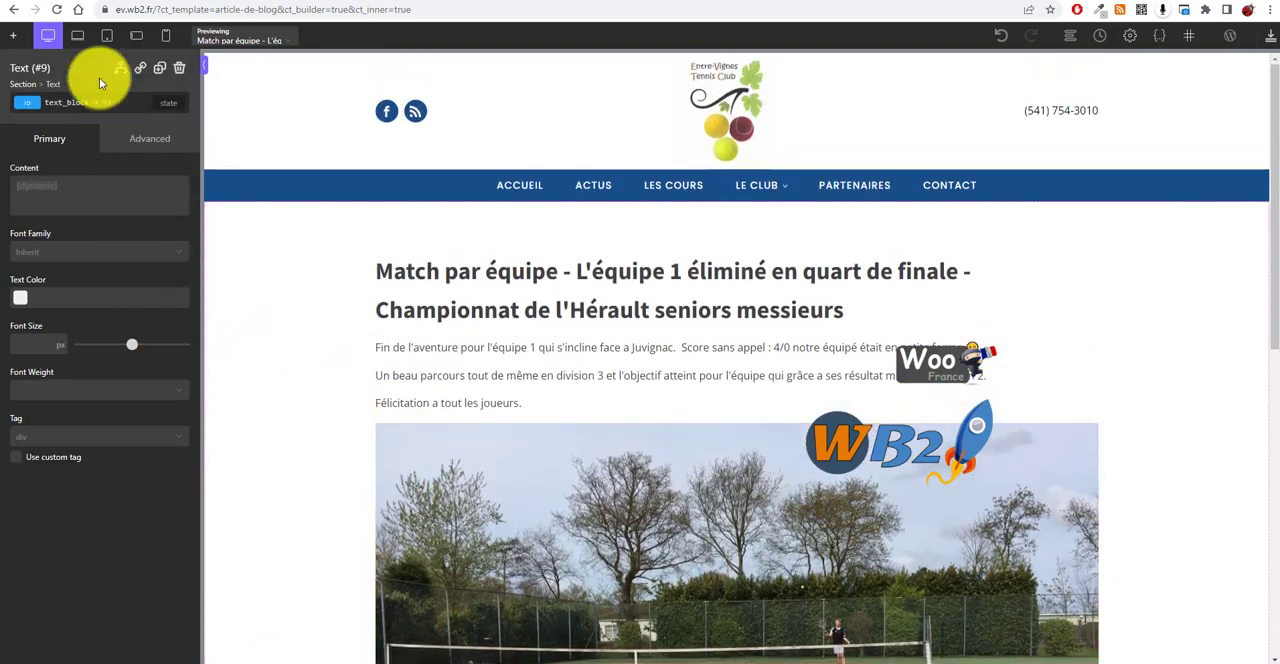
# Step: Move the featured image above the content text in the structure tree
pyautogui.click(14, 35)
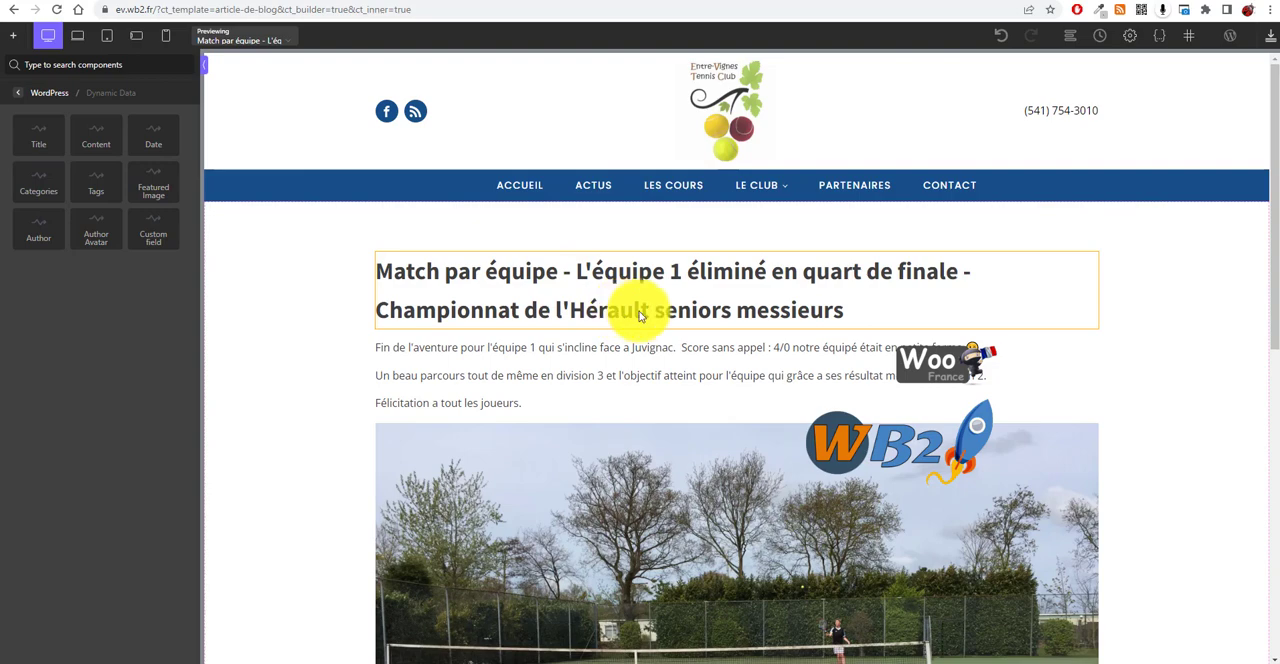
pyautogui.scroll(-5, 690, 410)
pyautogui.scroll(5, 500, 480)
pyautogui.scroll(-2, 490, 385)
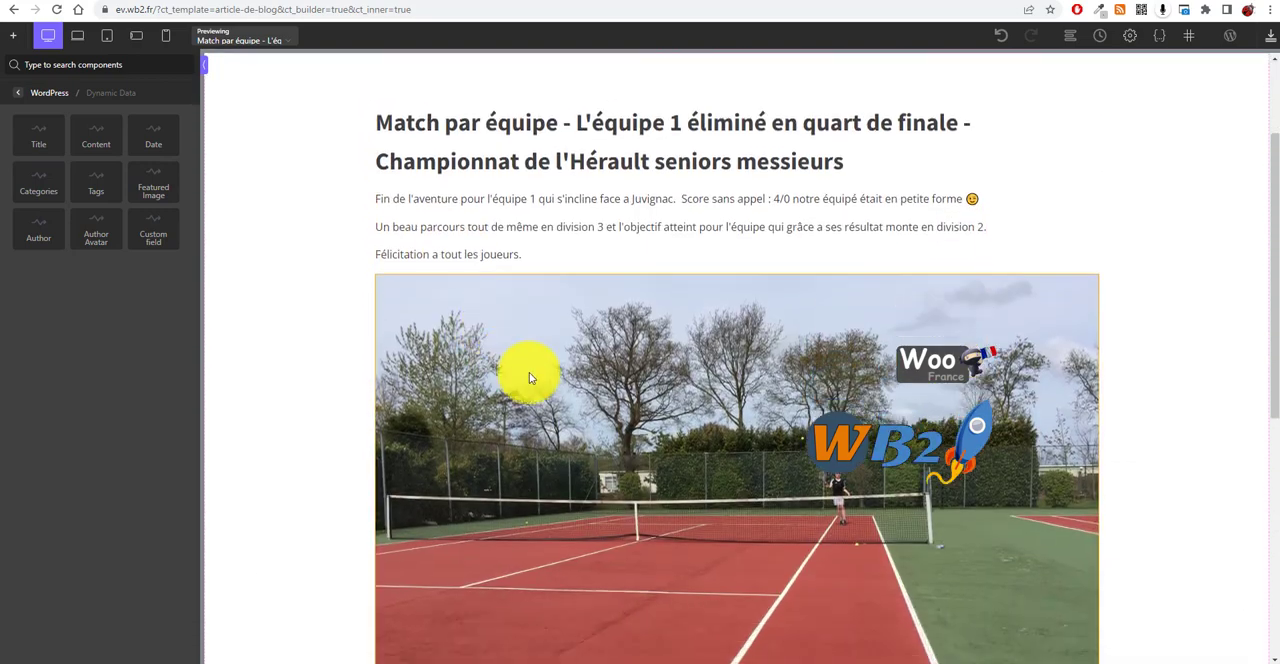
pyautogui.scroll(2, 533, 372)
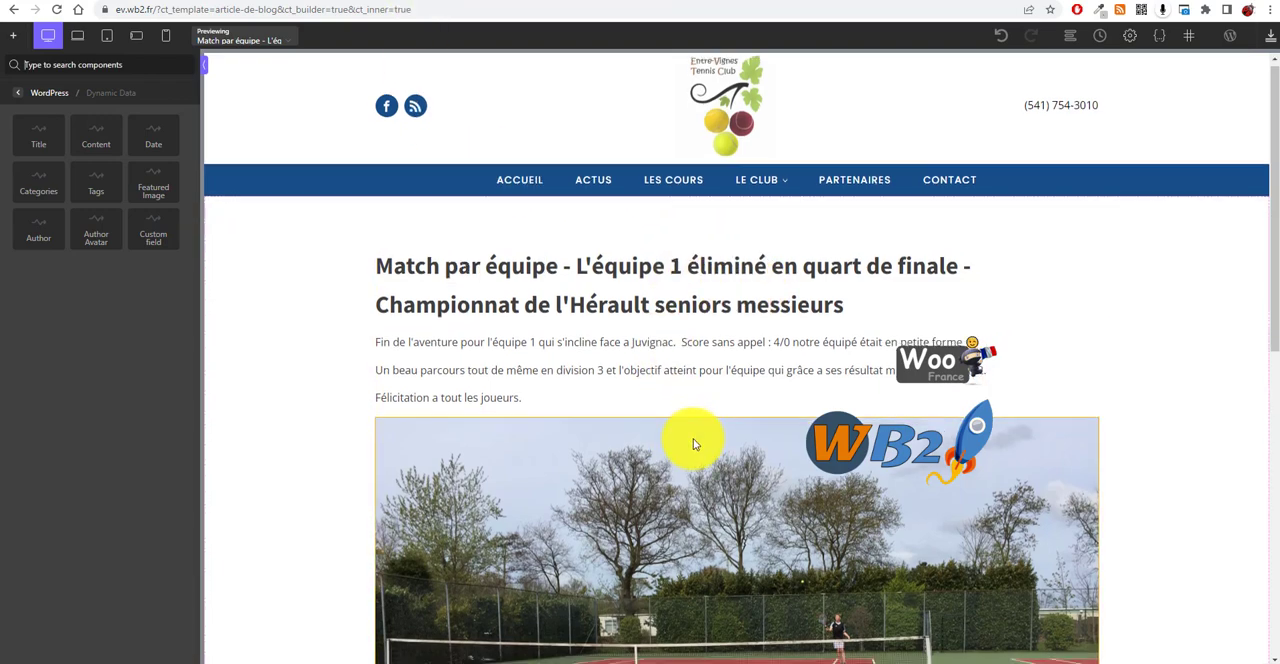
pyautogui.click(686, 434)
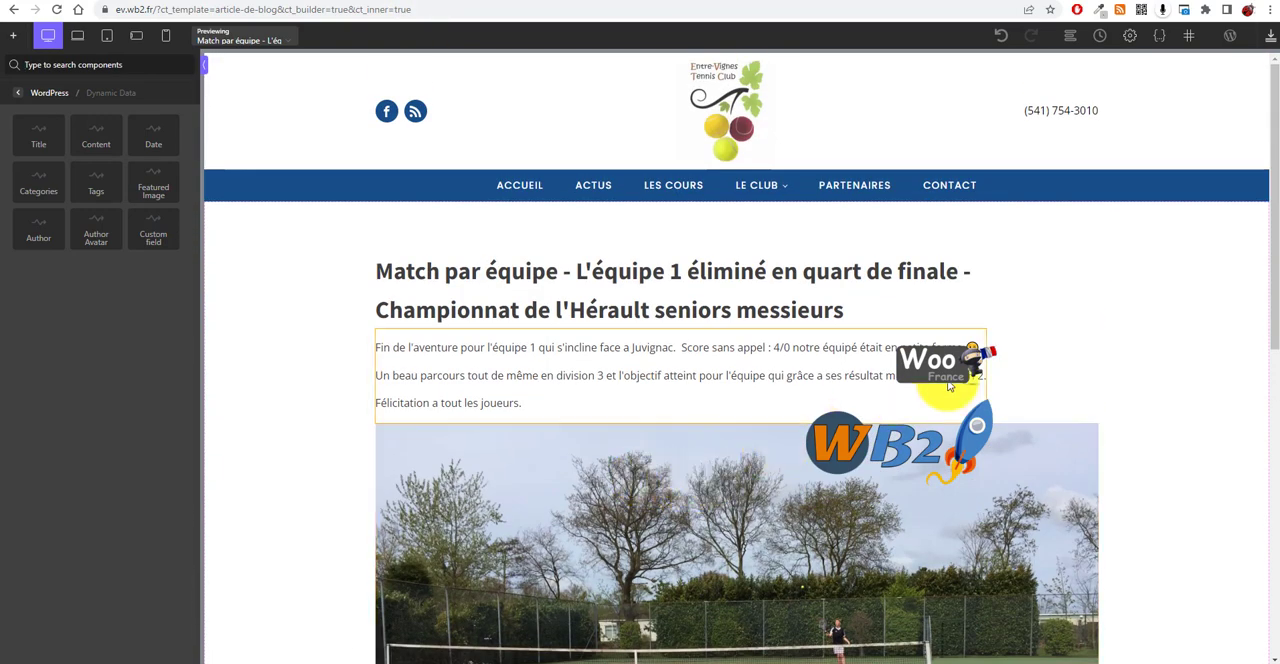
pyautogui.click(1071, 38)
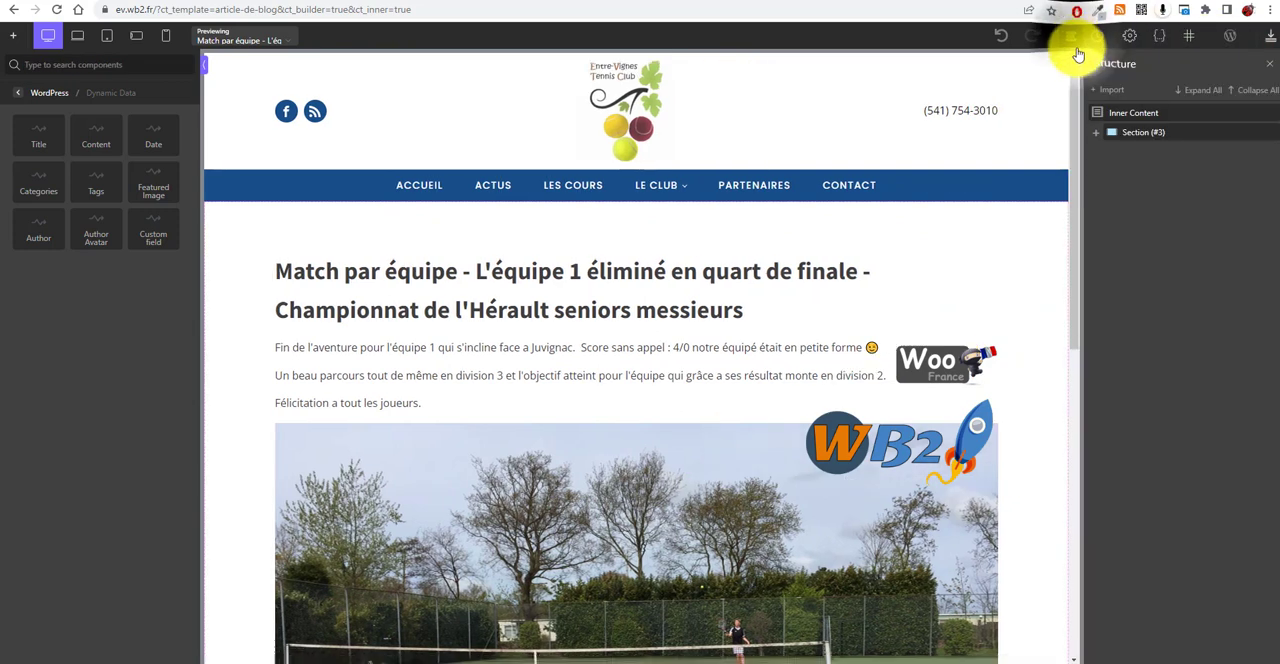
pyautogui.click(1104, 134)
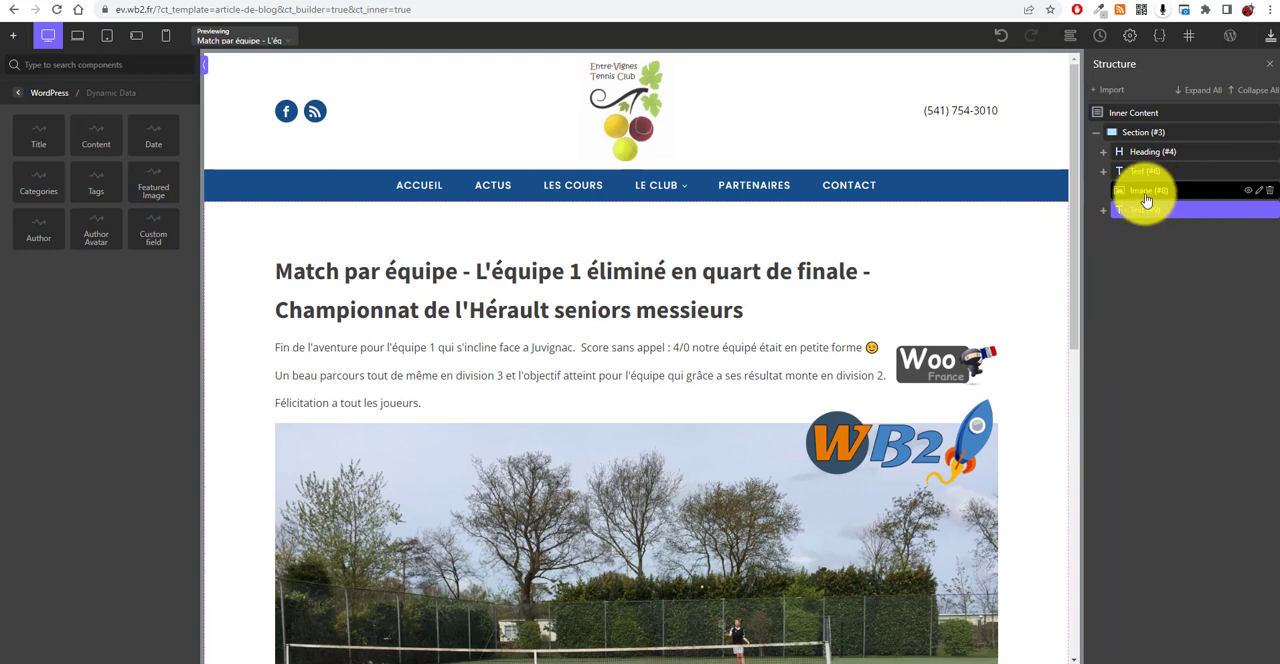
pyautogui.moveTo(1146, 197); pyautogui.dragTo(1145, 172)
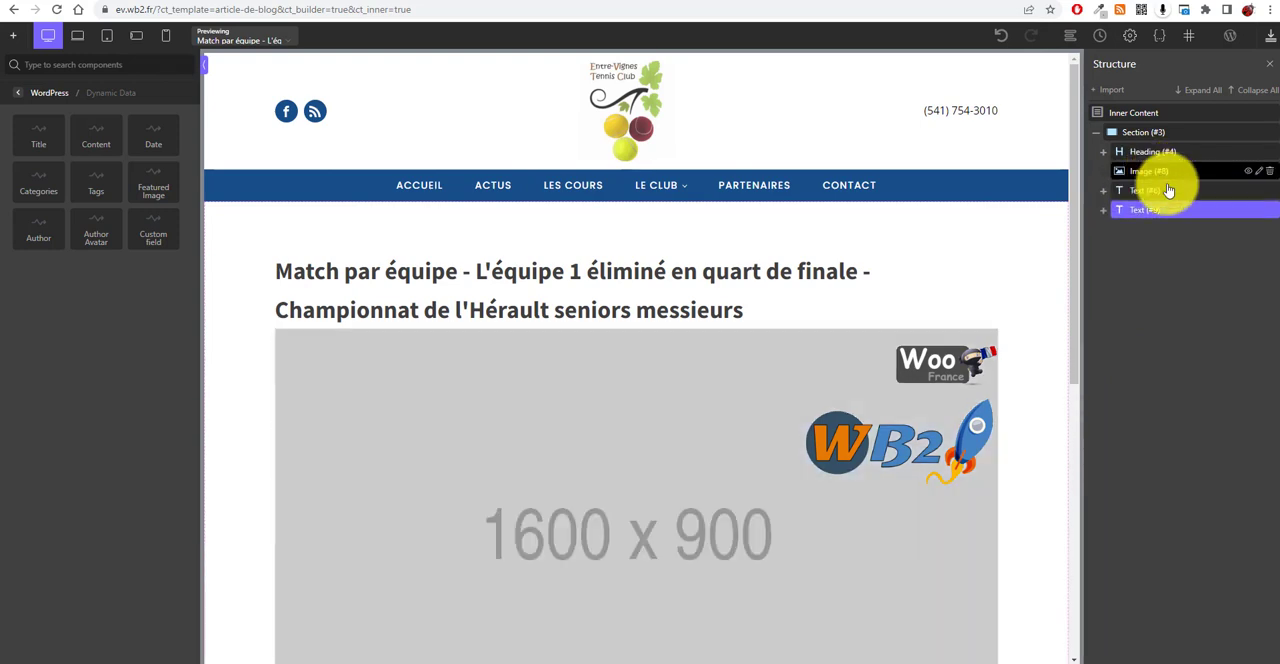
pyautogui.scroll(-1, 843, 285)
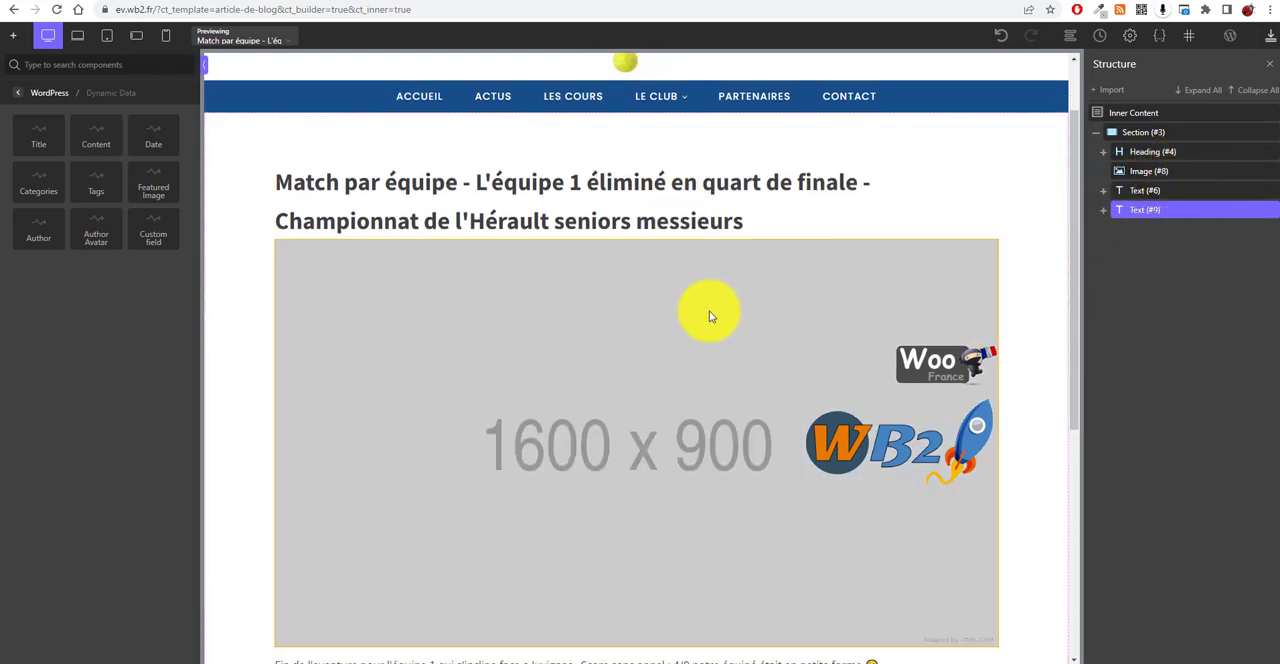
pyautogui.scroll(1, 705, 305)
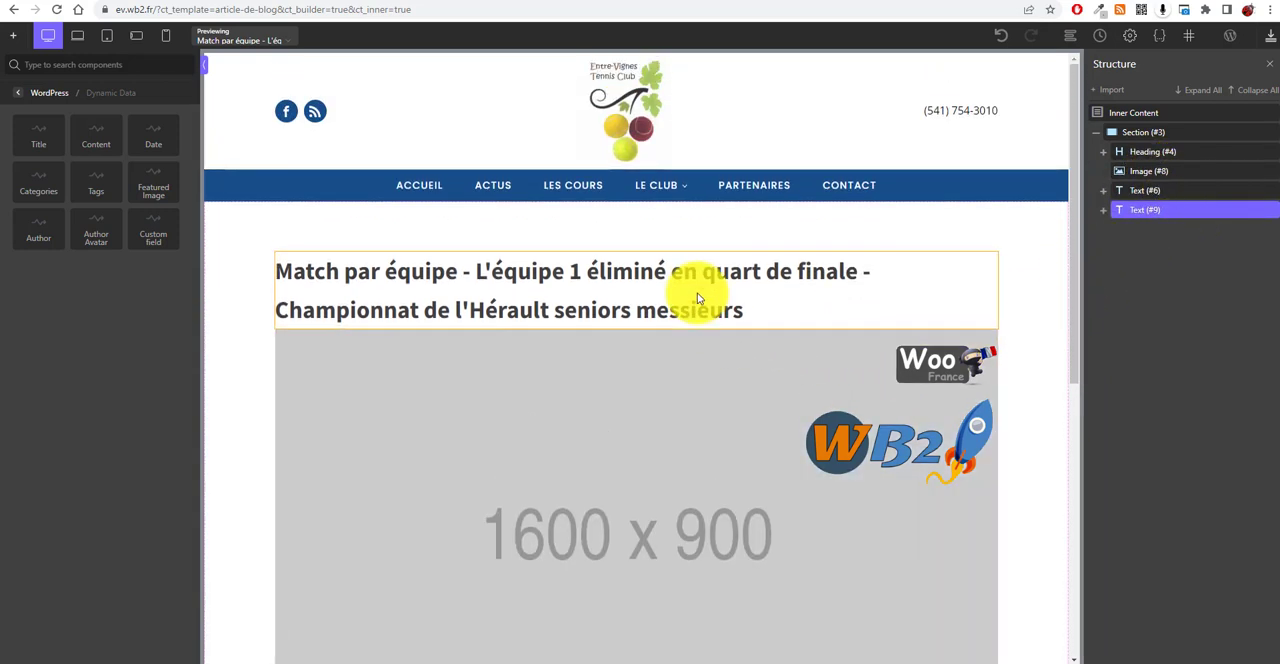
# Step: Add a Columns component to the section with a 40/60 column layout
pyautogui.click(505, 235)
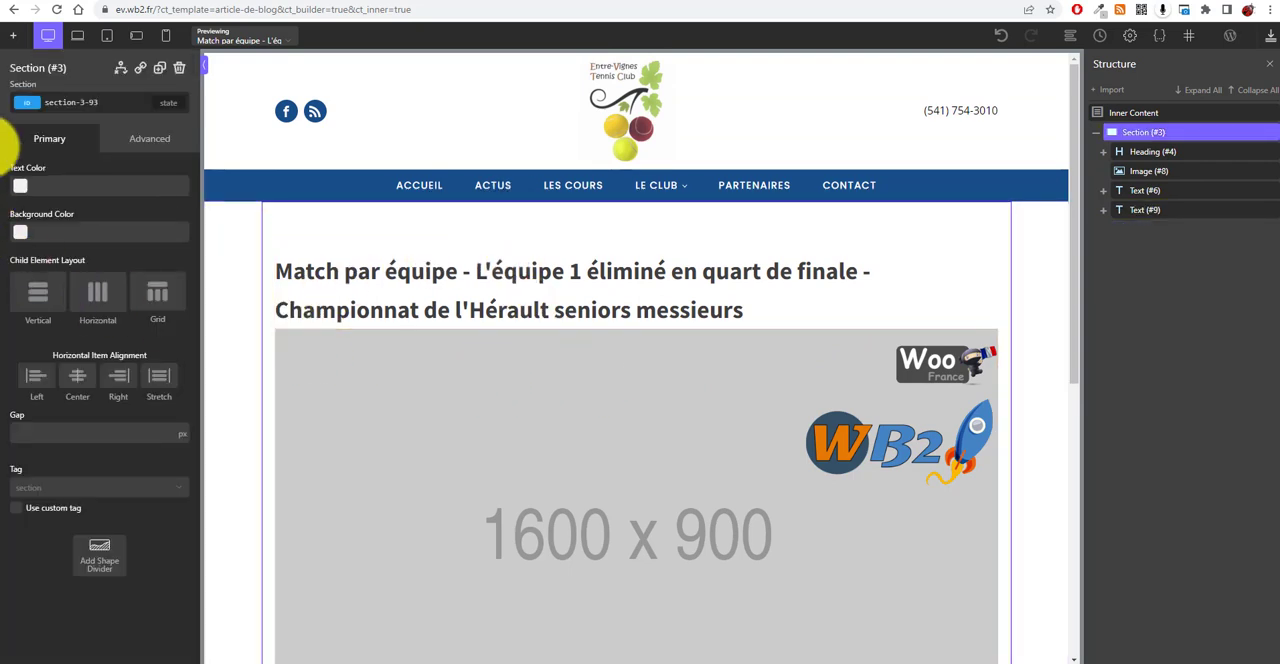
pyautogui.click(14, 35)
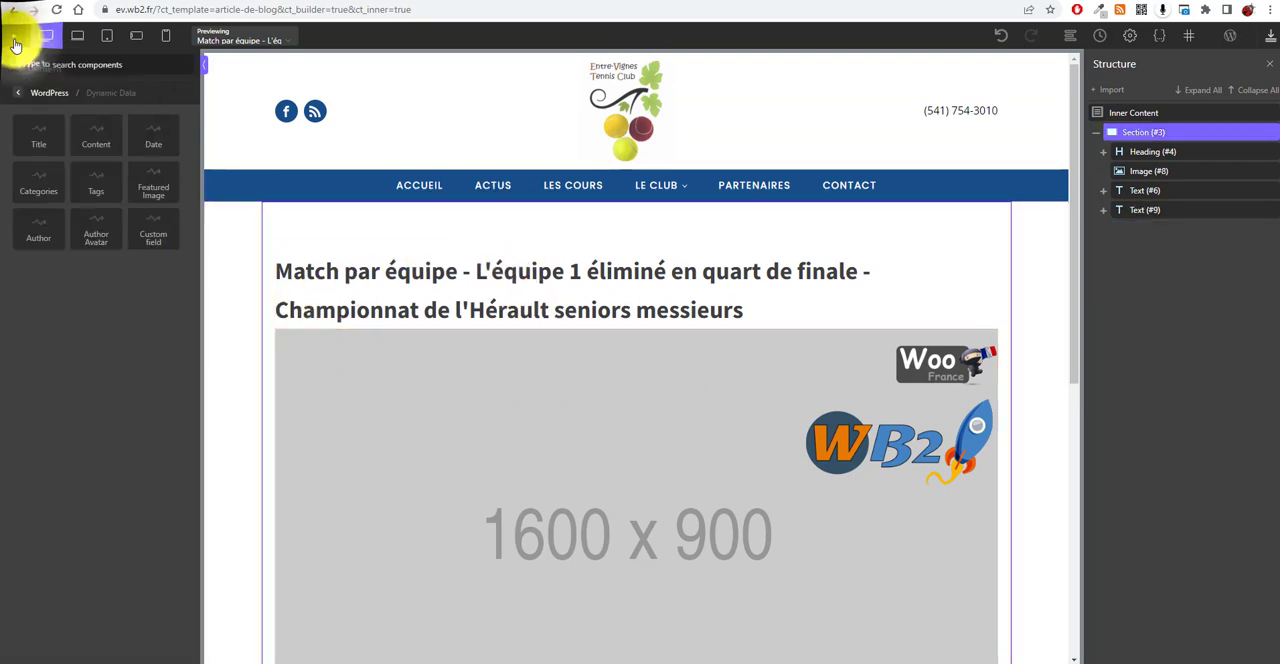
pyautogui.click(35, 100)
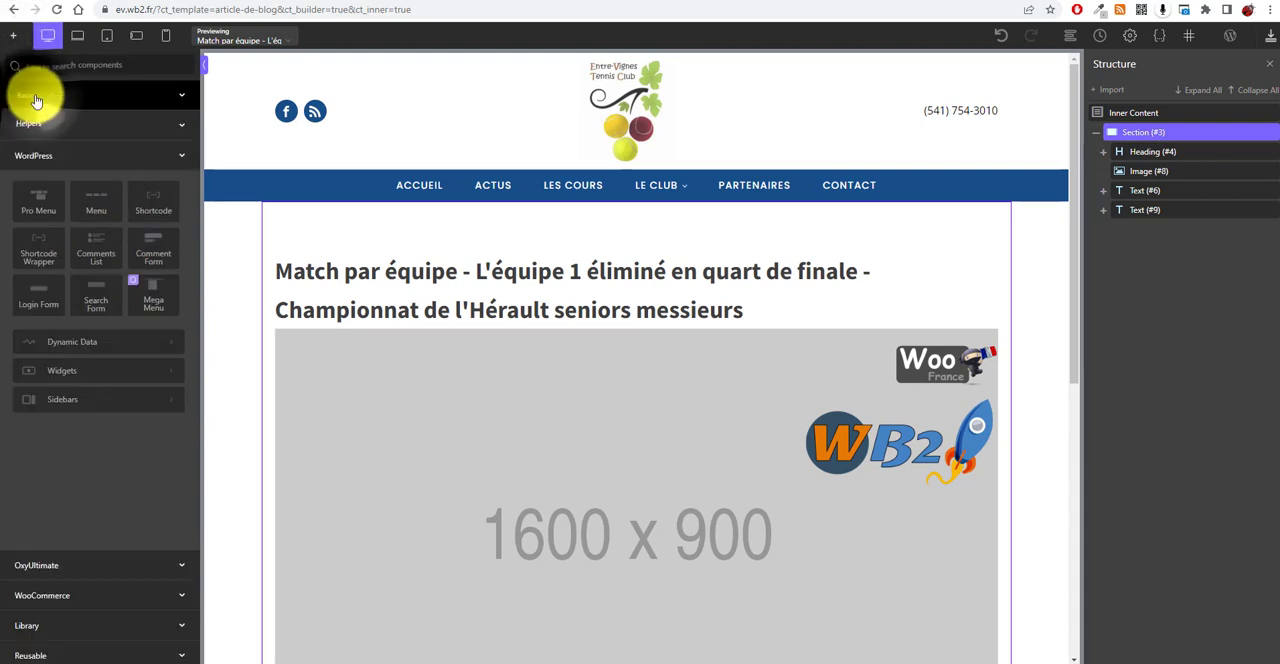
pyautogui.click(52, 95)
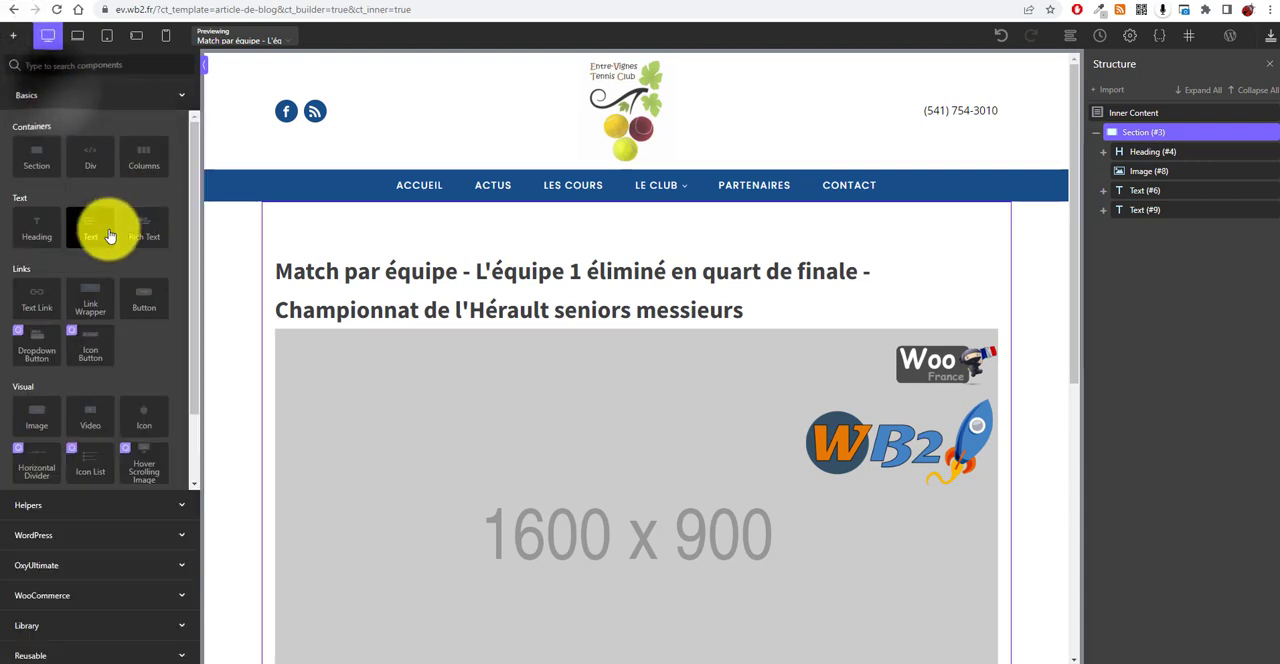
pyautogui.click(143, 157)
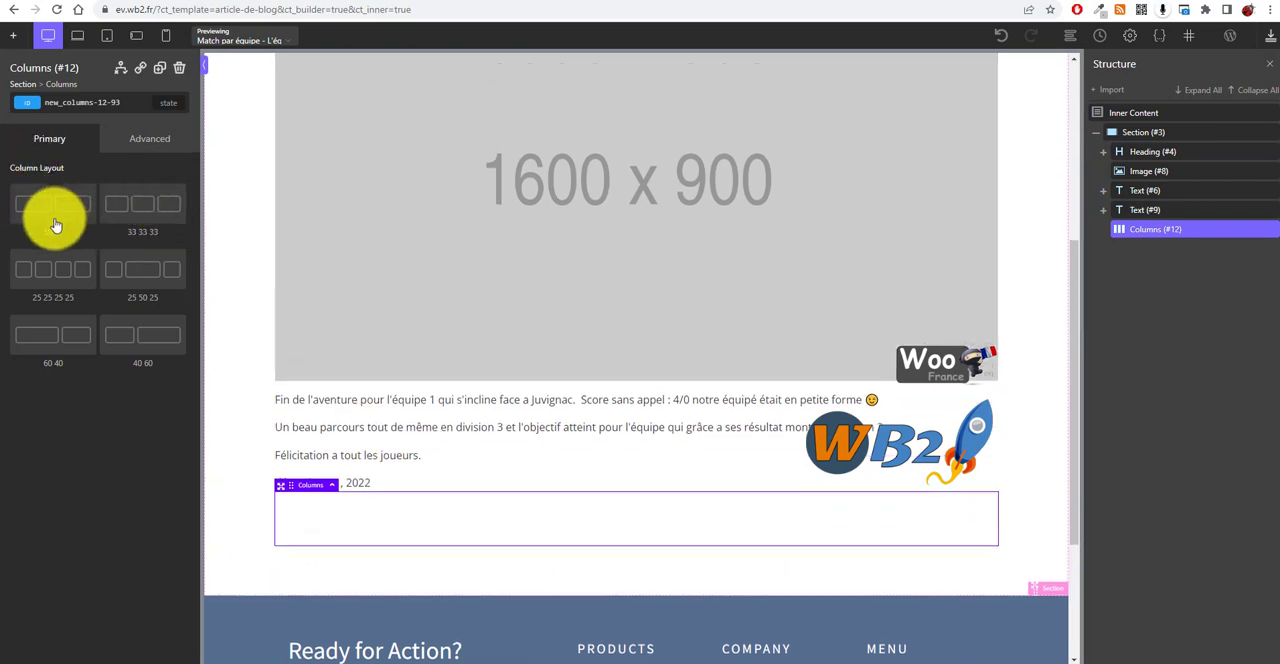
pyautogui.click(134, 334)
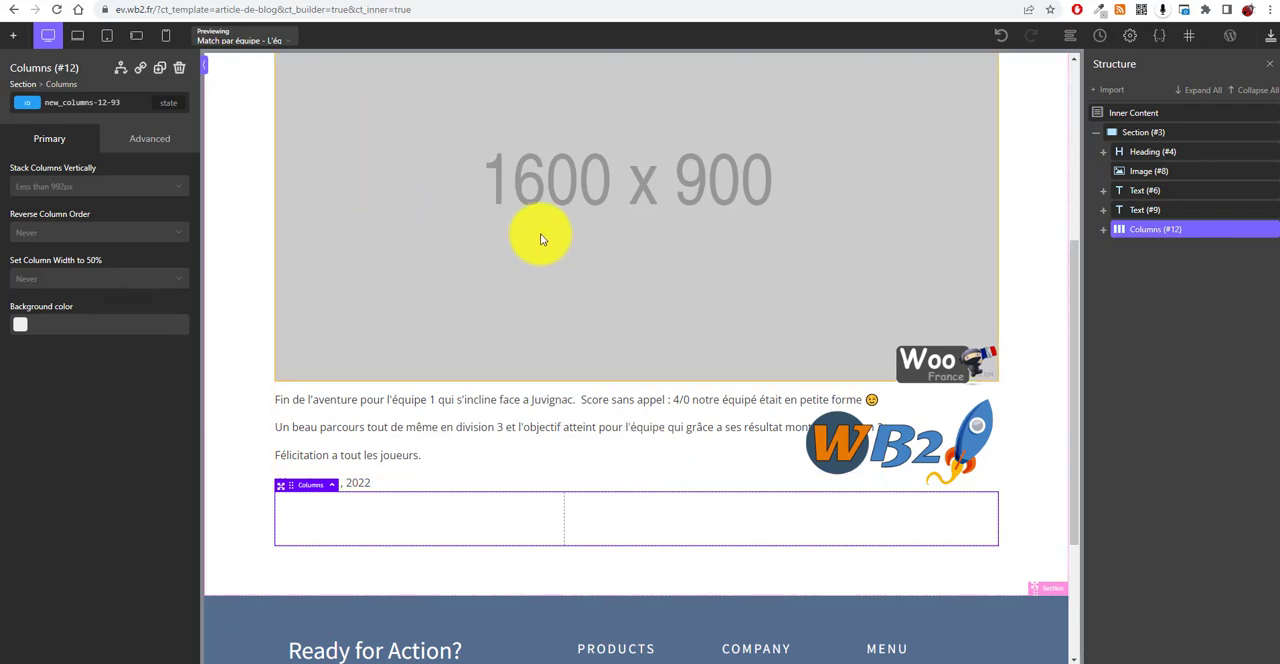
# Step: Move the featured image into the left column
pyautogui.moveTo(529, 206); pyautogui.dragTo(437, 507)
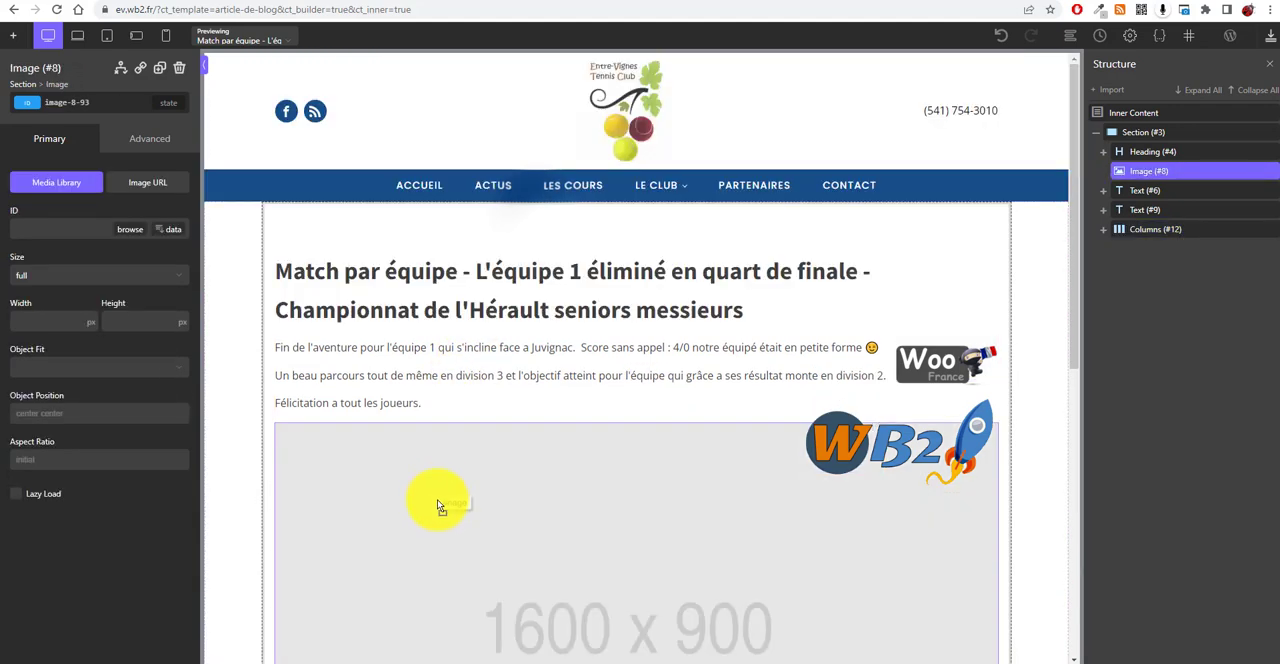
pyautogui.moveTo(418, 562); pyautogui.dragTo(443, 517)
pyautogui.scroll(-3, 450, 480)
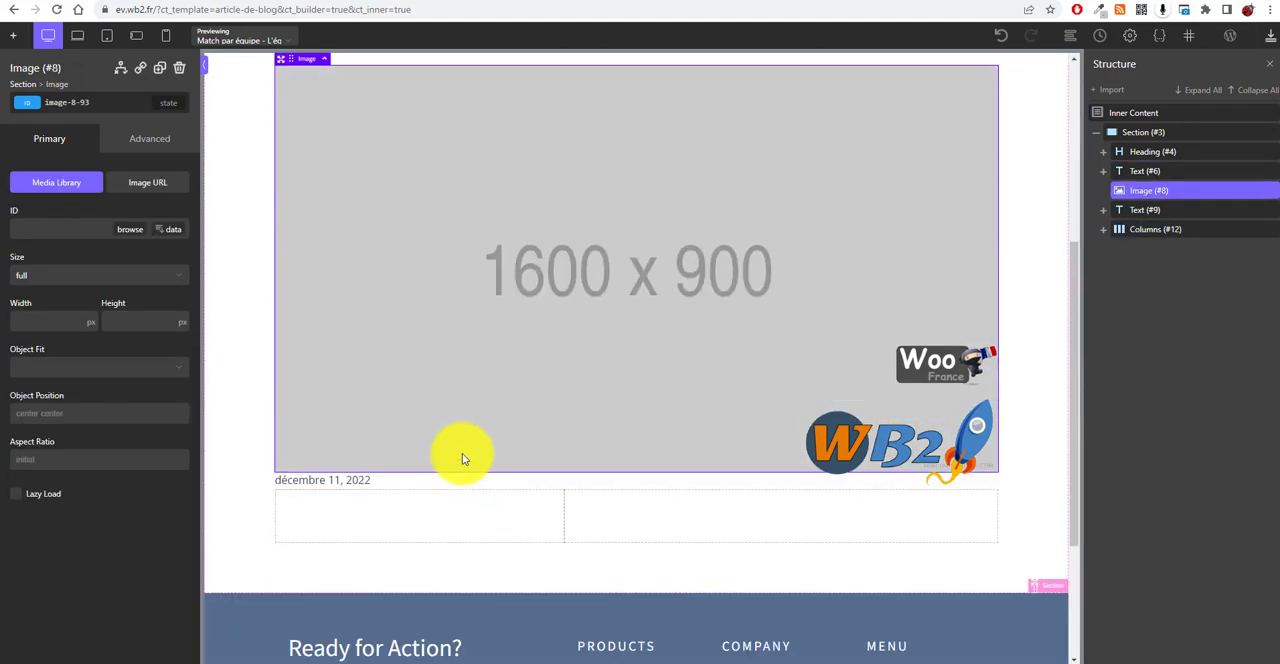
pyautogui.moveTo(286, 63); pyautogui.dragTo(362, 328)
pyautogui.moveTo(381, 260); pyautogui.dragTo(373, 176)
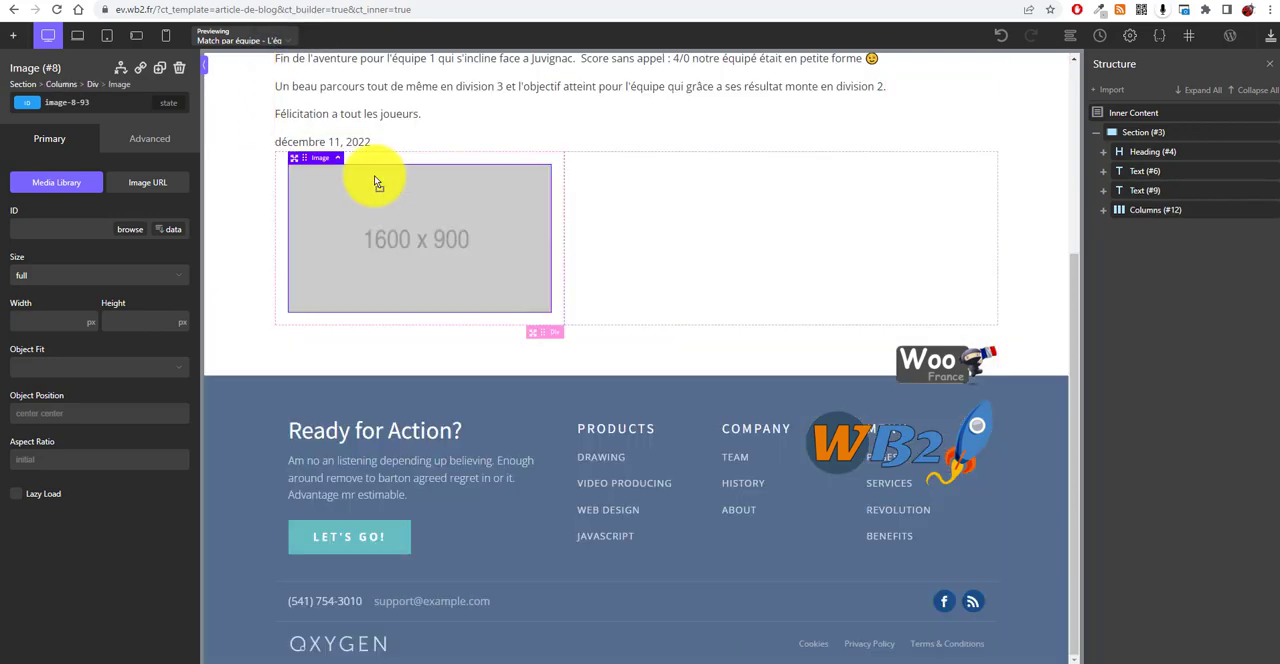
# Step: Move the content text into the right column
pyautogui.scroll(2, 600, 288)
pyautogui.click(527, 160)
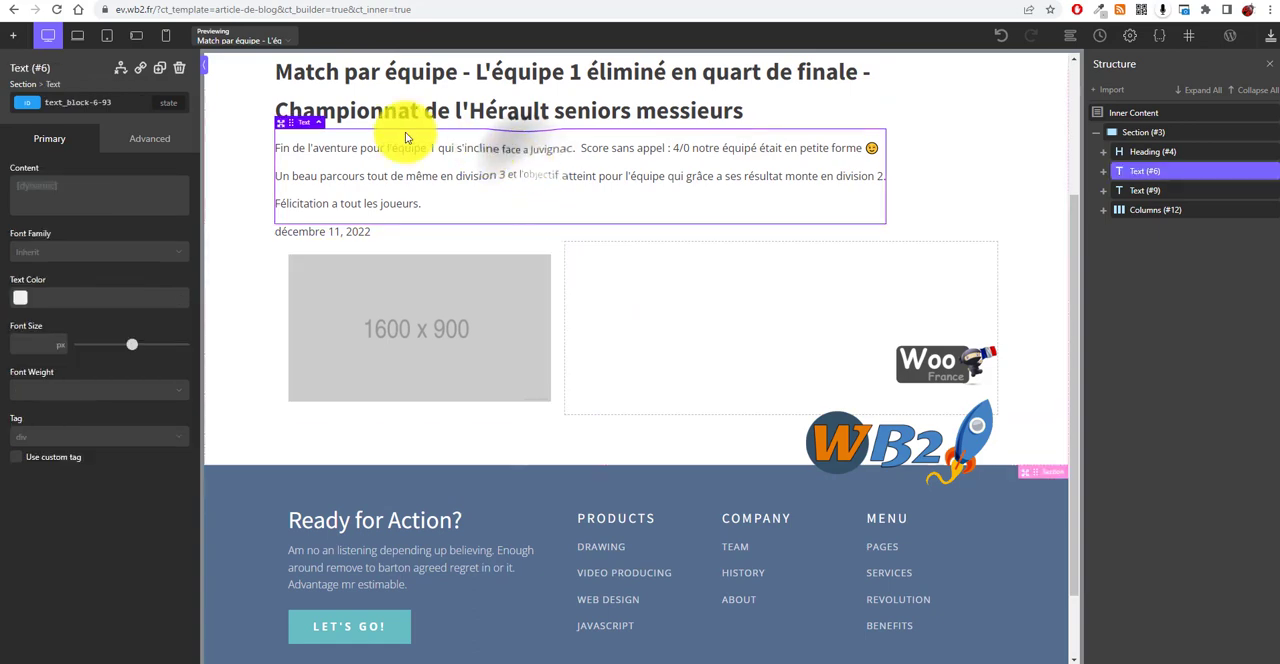
pyautogui.moveTo(287, 124); pyautogui.dragTo(692, 231)
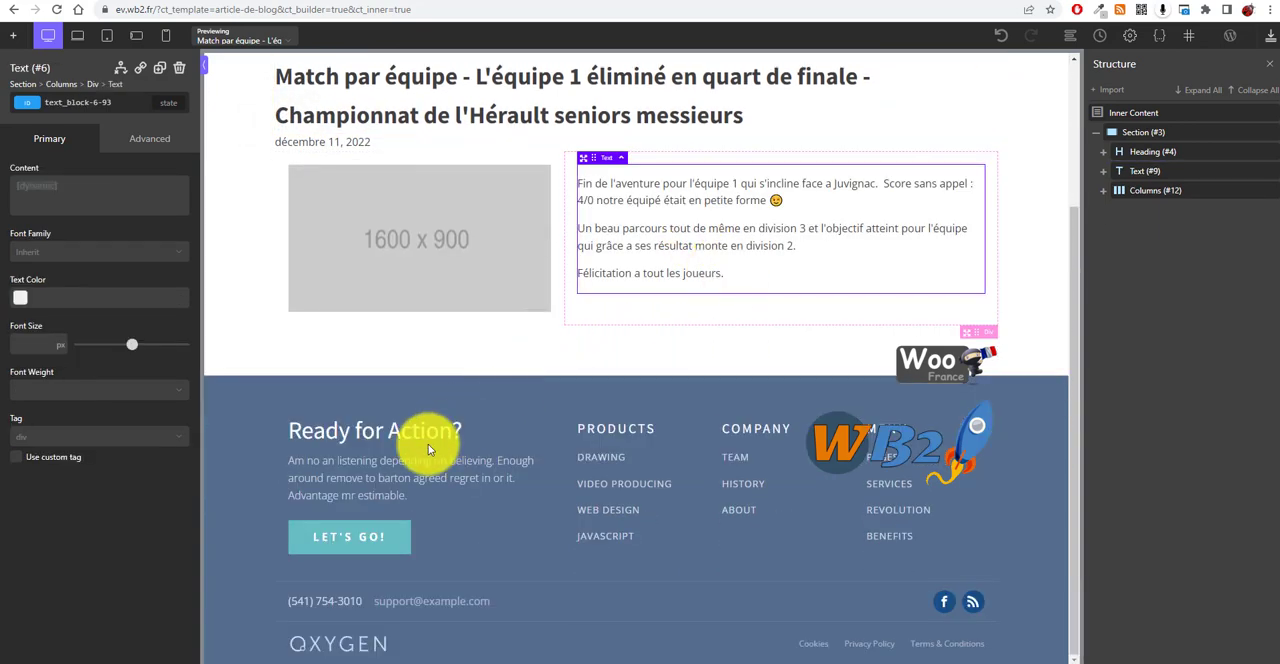
# Step: Move the title heading and the date into the right column above the content text
pyautogui.scroll(2, 634, 349)
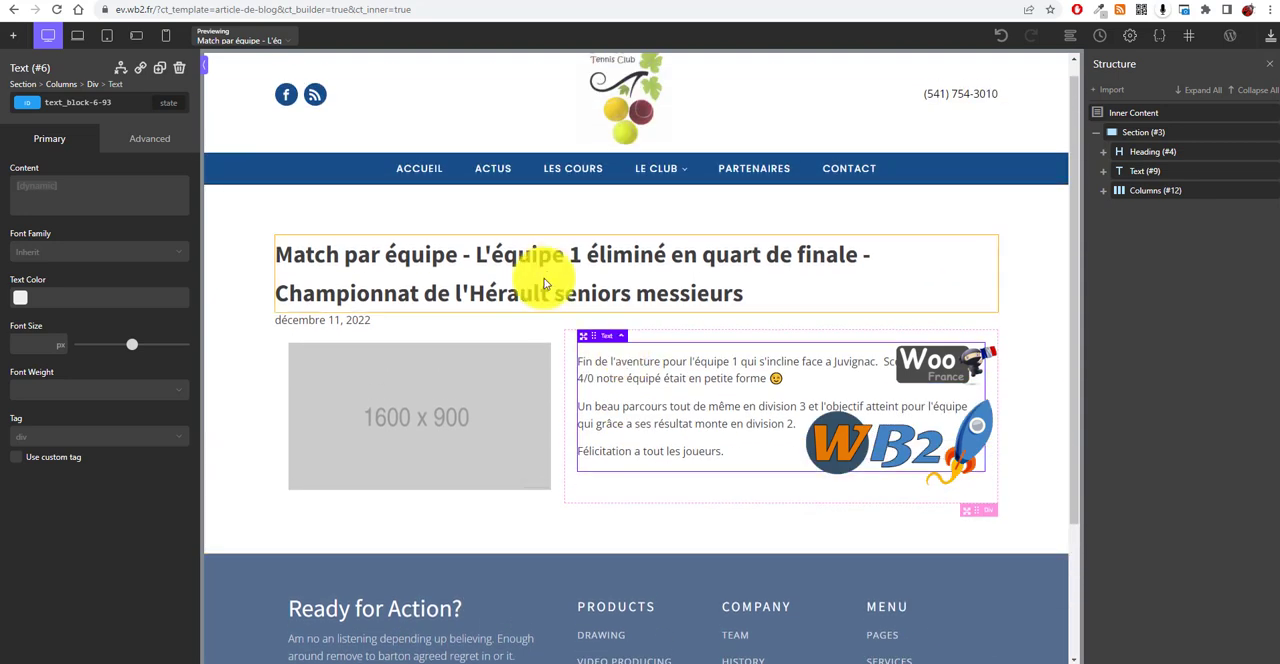
pyautogui.click(555, 266)
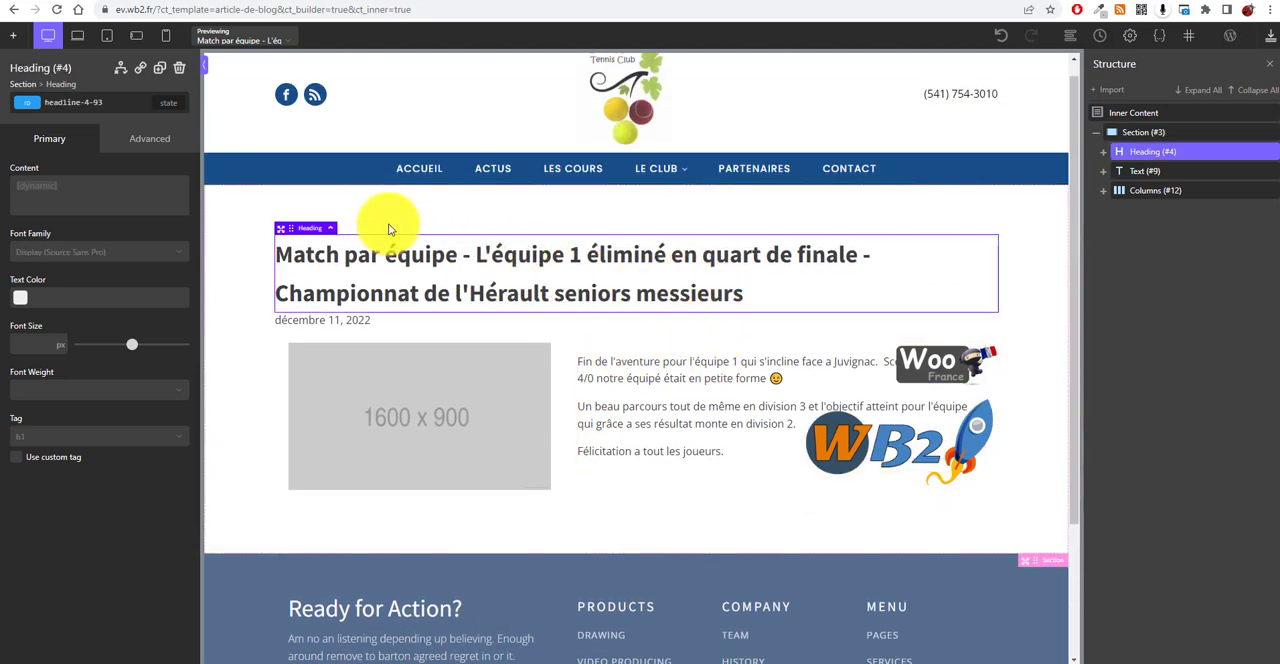
pyautogui.moveTo(443, 251); pyautogui.dragTo(652, 335)
pyautogui.moveTo(335, 244); pyautogui.dragTo(694, 376)
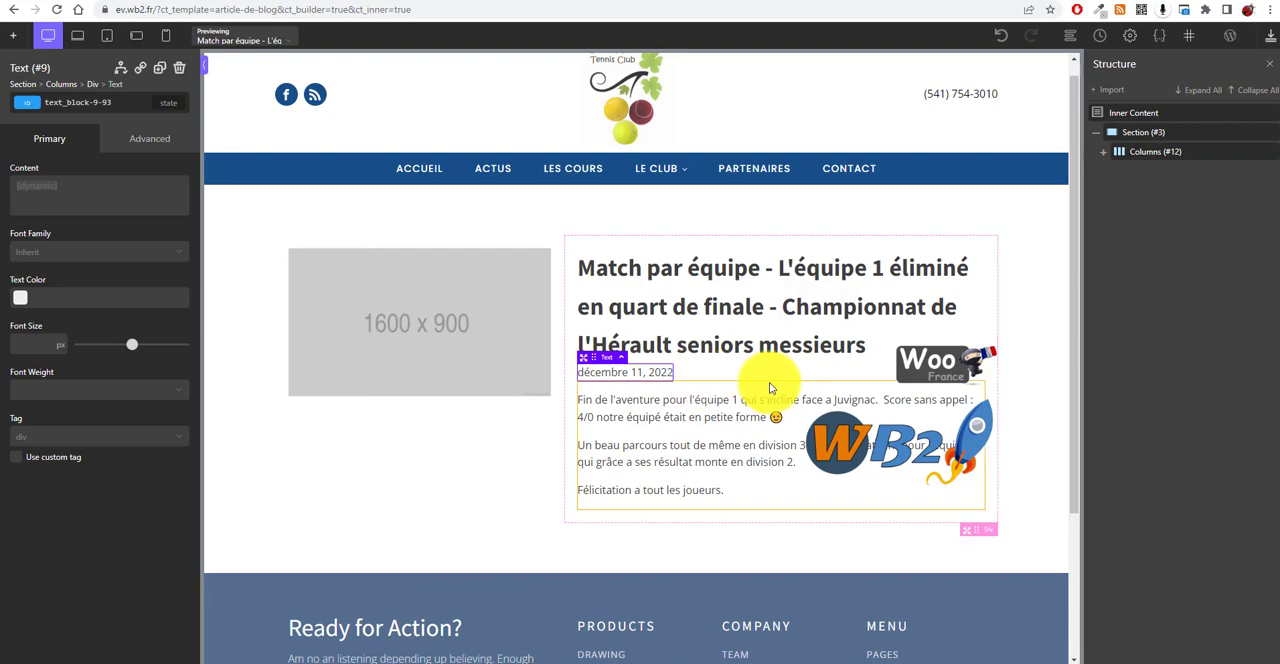
# Step: Add a dynamic Featured Image component into the left column below the placeholder image
pyautogui.click(1268, 34)
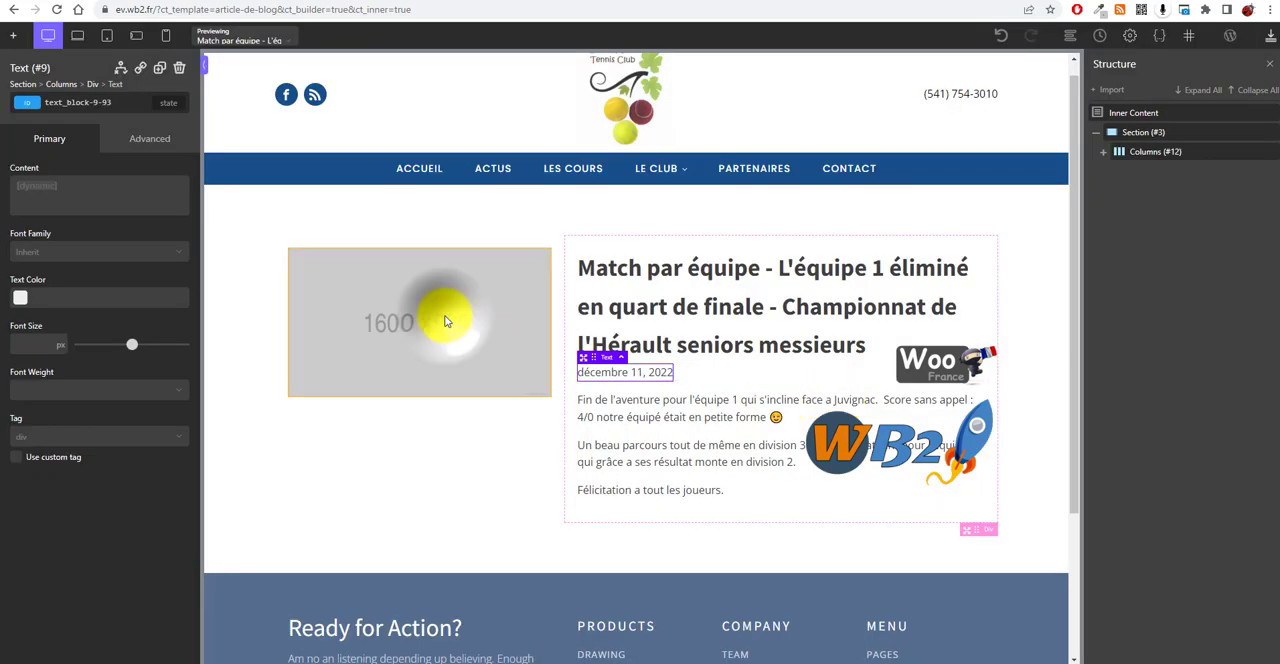
pyautogui.click(447, 321)
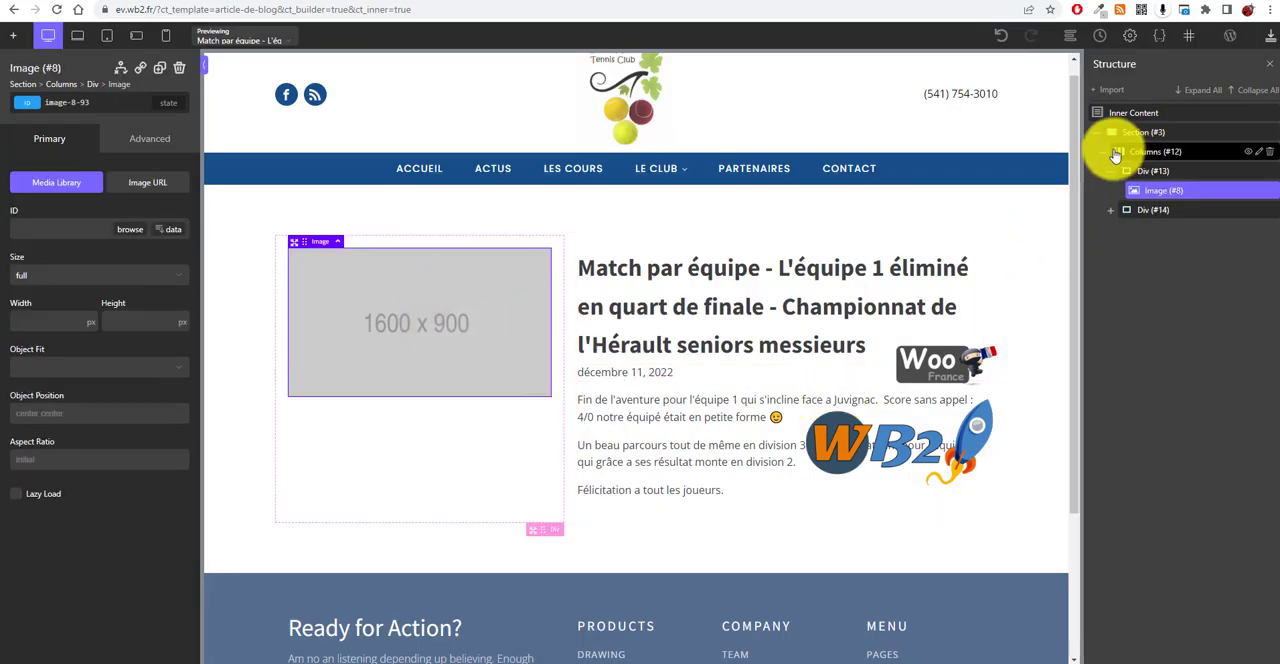
pyautogui.click(1109, 213)
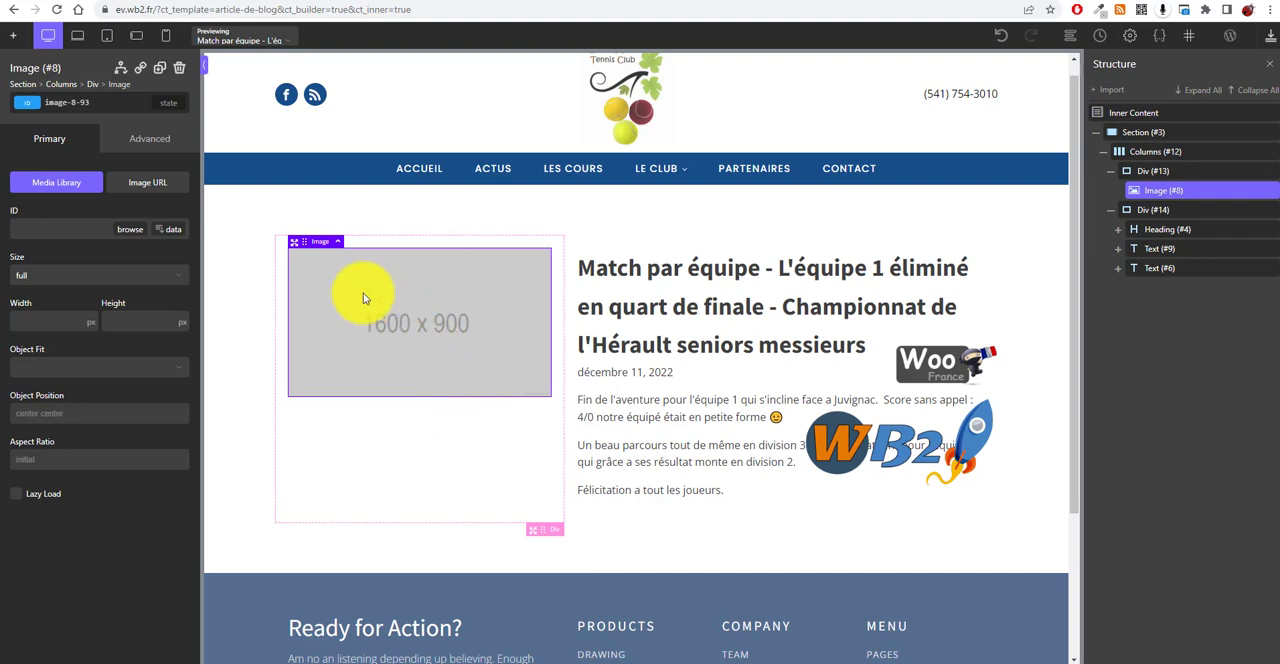
pyautogui.click(14, 42)
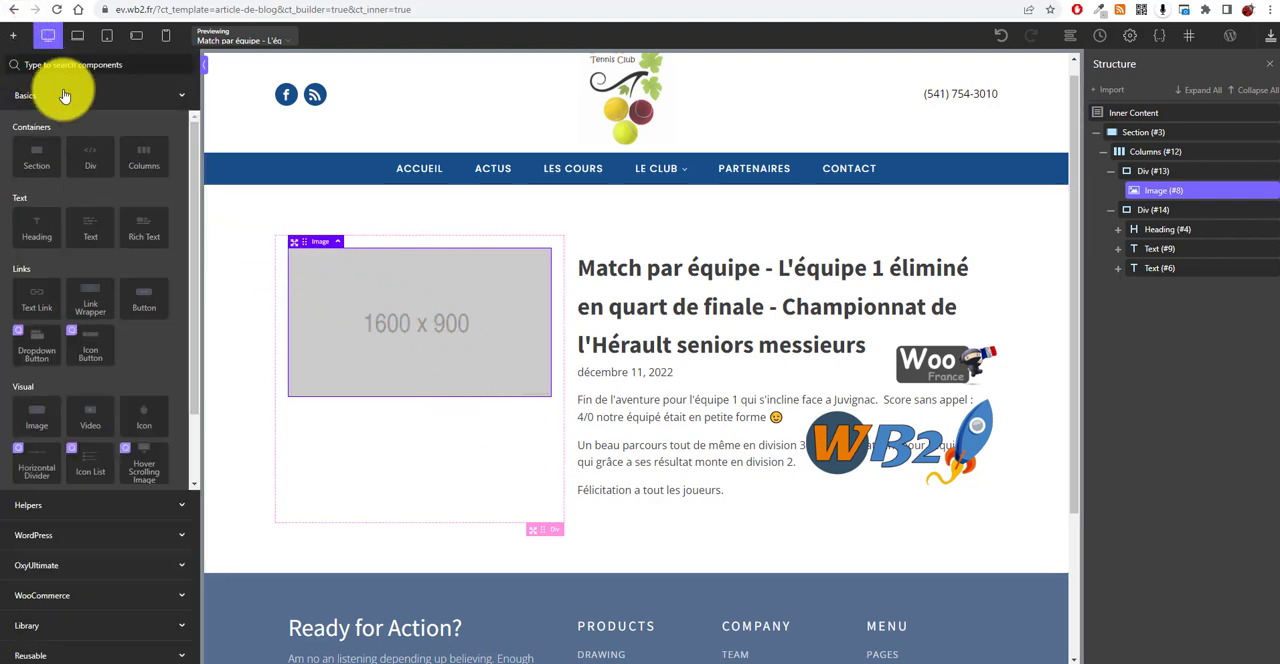
pyautogui.scroll(-1, 100, 400)
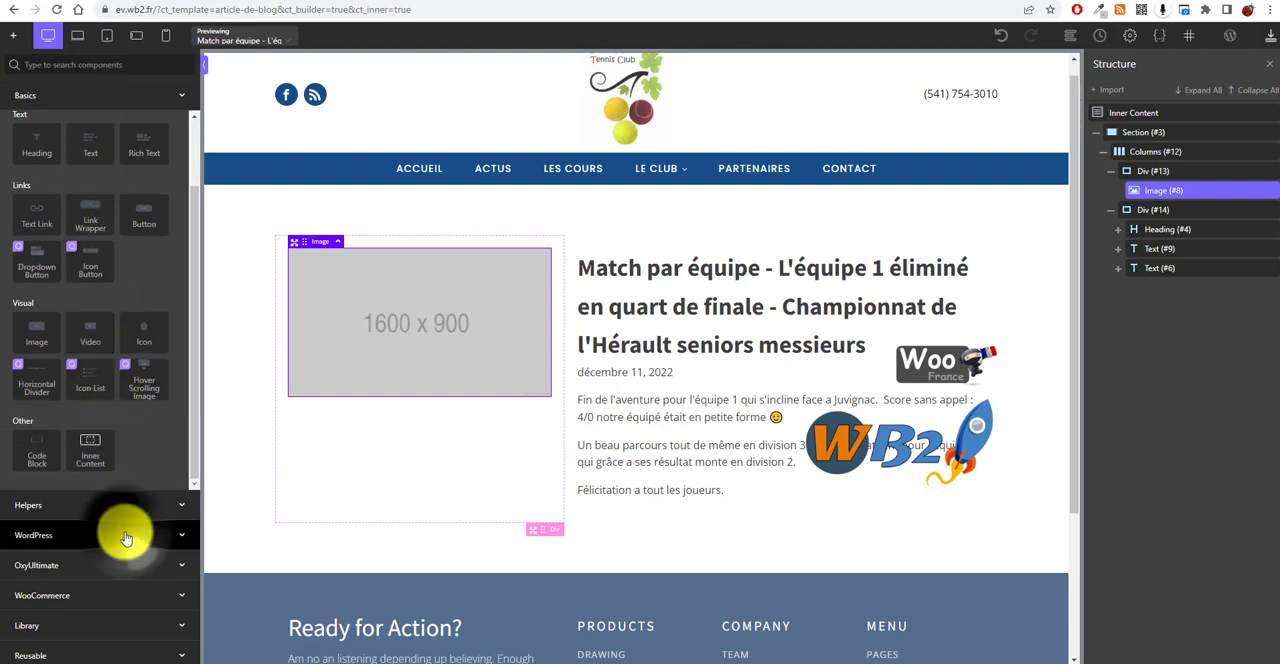
pyautogui.click(120, 534)
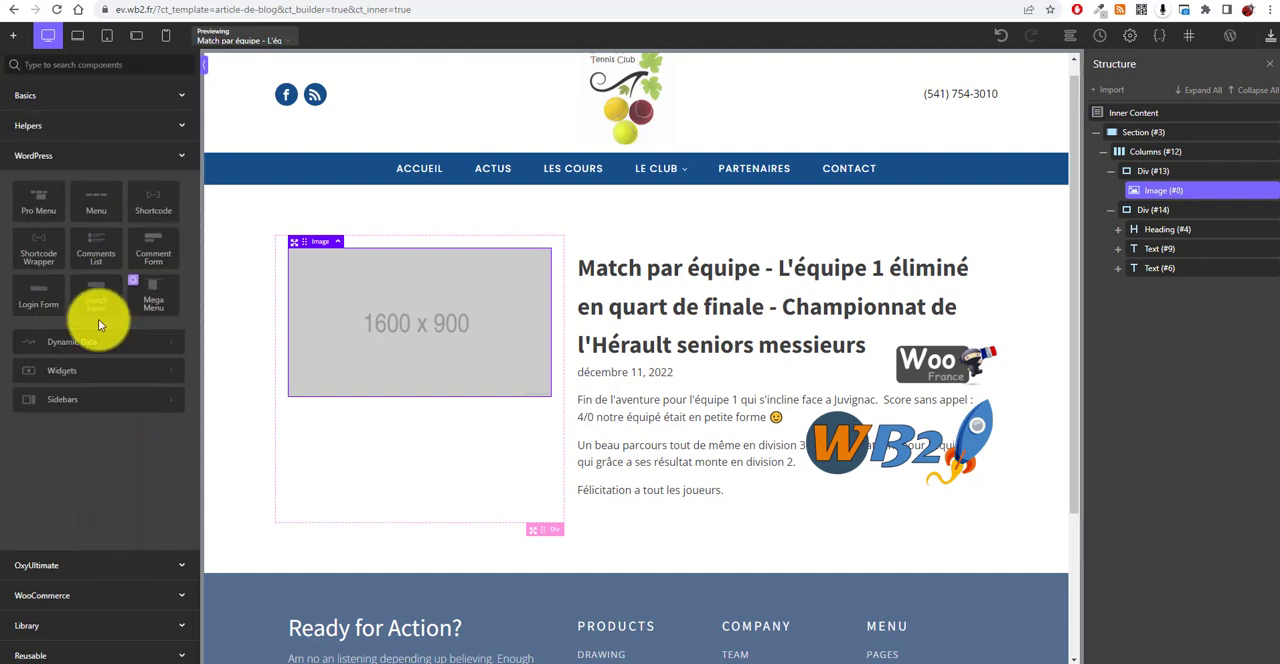
pyautogui.click(136, 350)
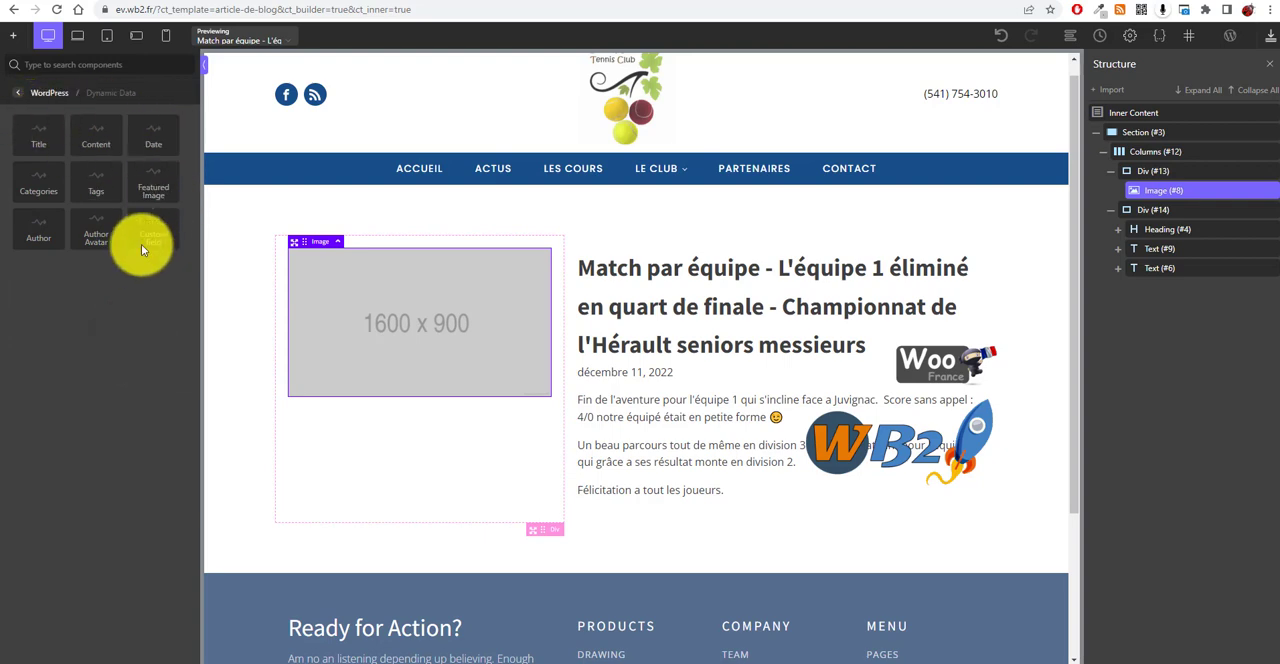
pyautogui.click(157, 187)
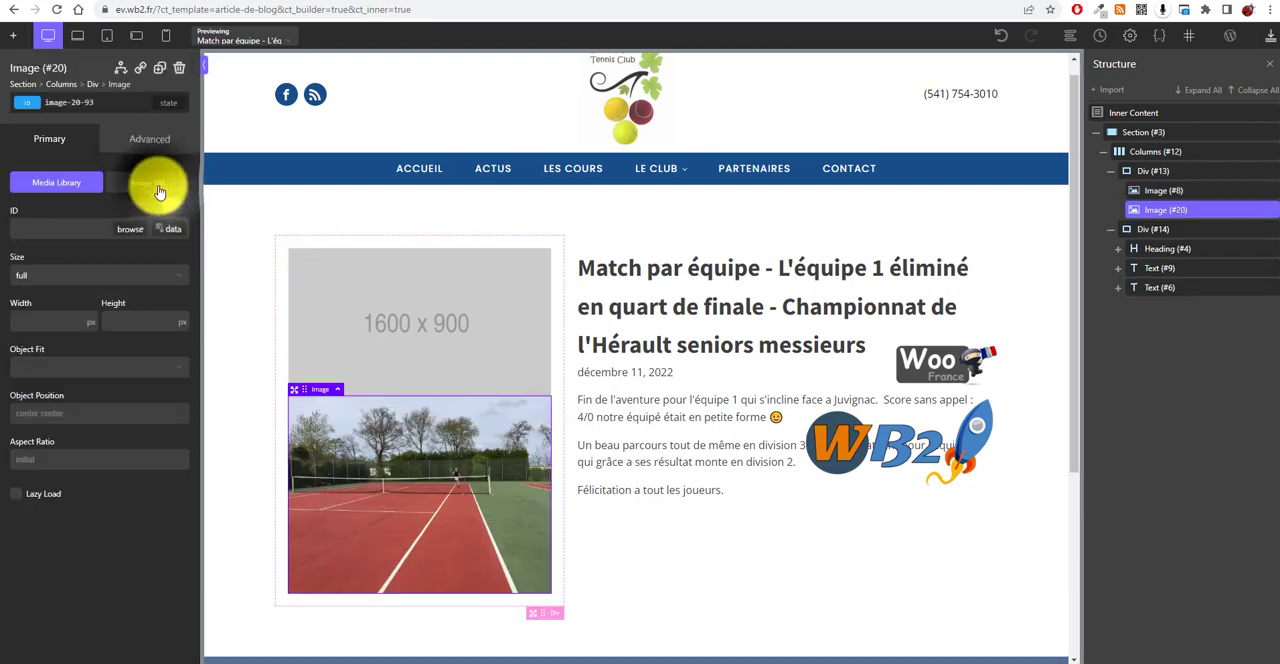
# Step: Delete the placeholder image and reduce the section's top padding
pyautogui.click(433, 292)
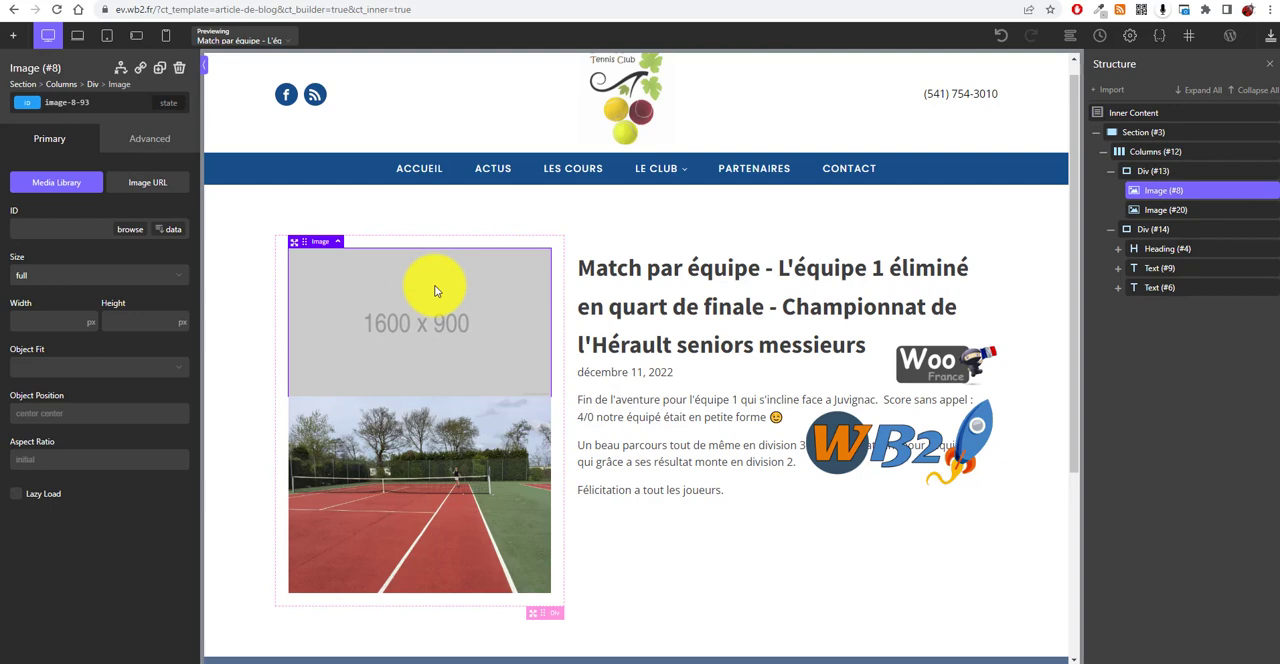
pyautogui.press('Delete')
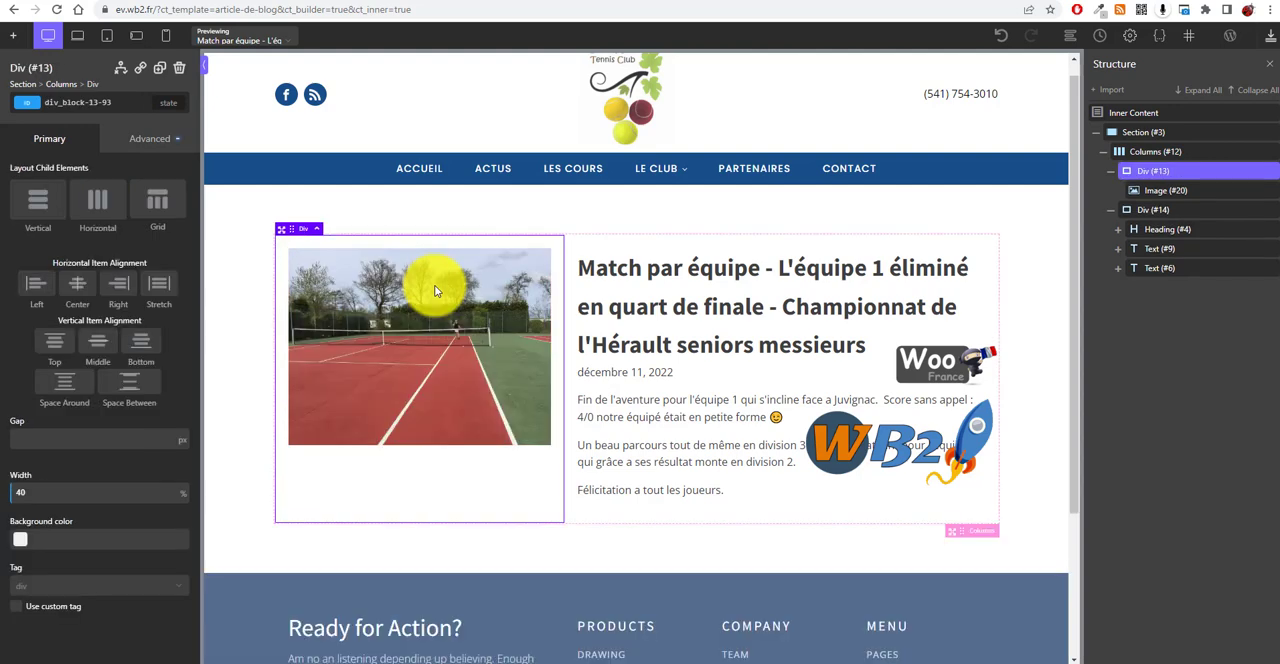
pyautogui.click(1007, 286)
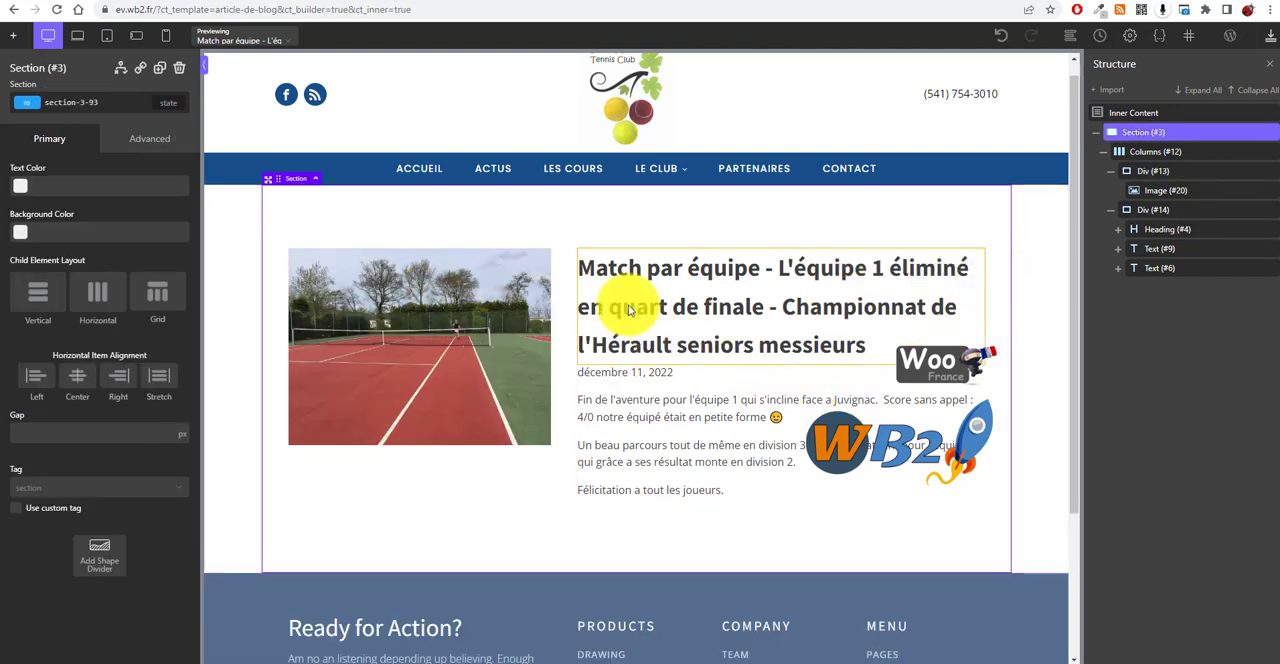
pyautogui.moveTo(635, 204); pyautogui.dragTo(635, 180)
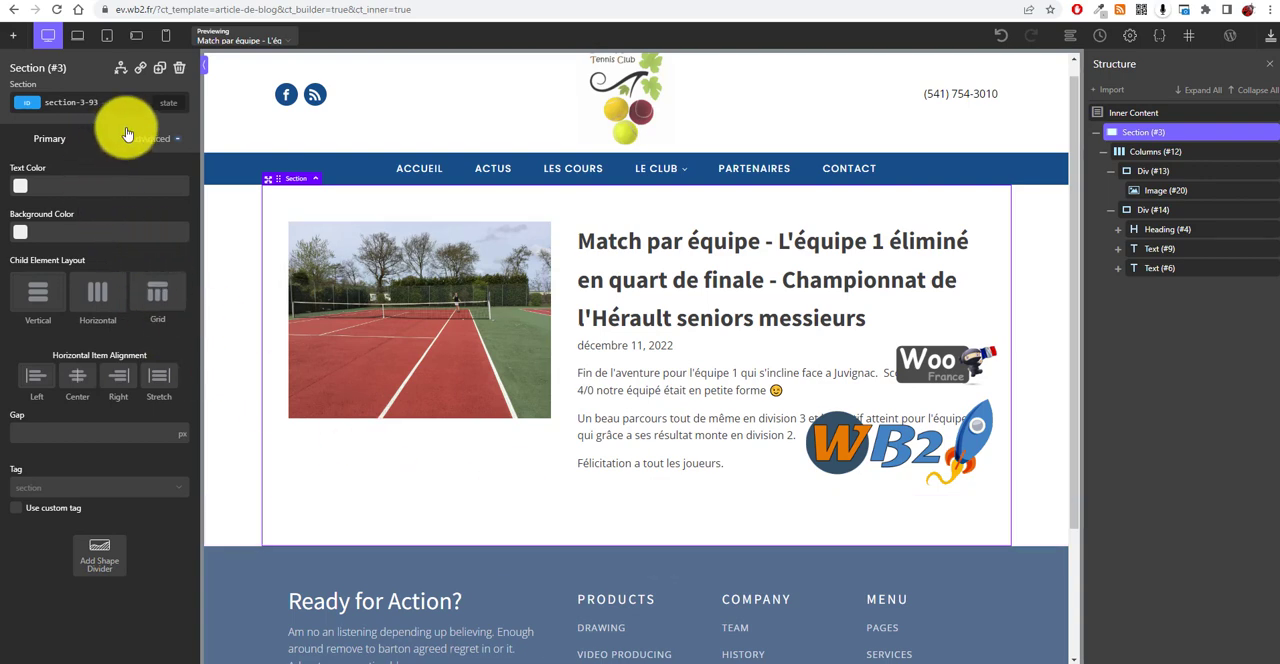
# Step: Search the components for "com" and add a Comment Form to the section below the columns
pyautogui.click(11, 40)
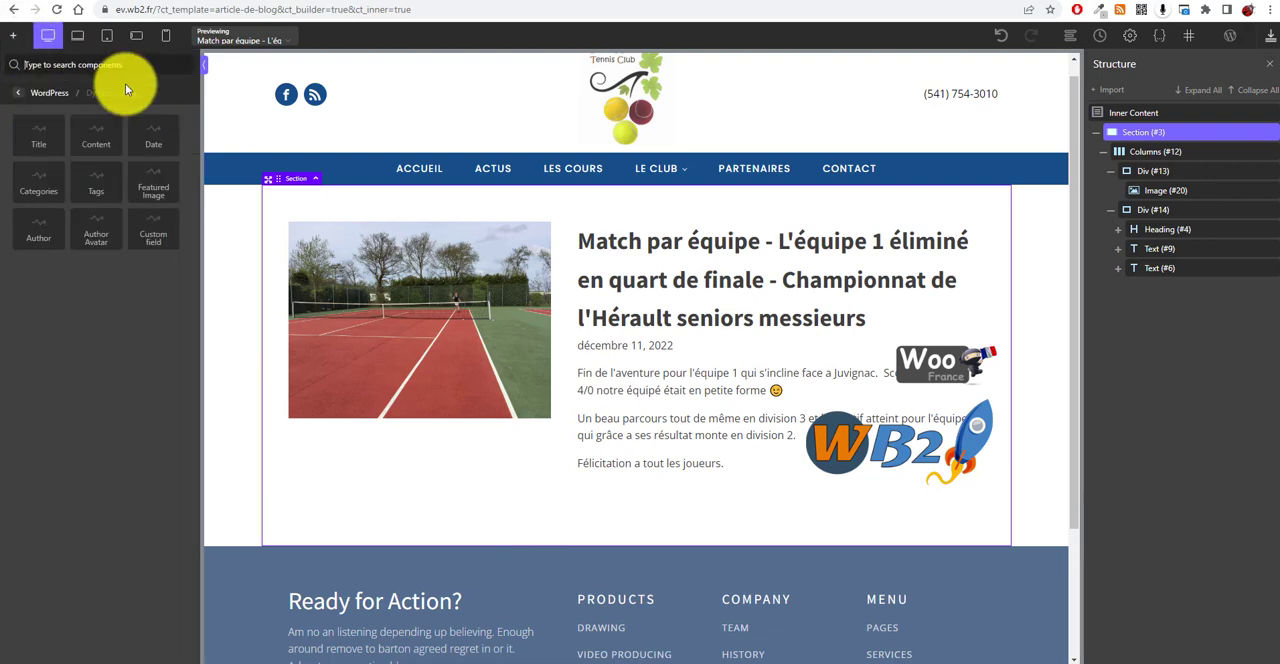
pyautogui.write('com')
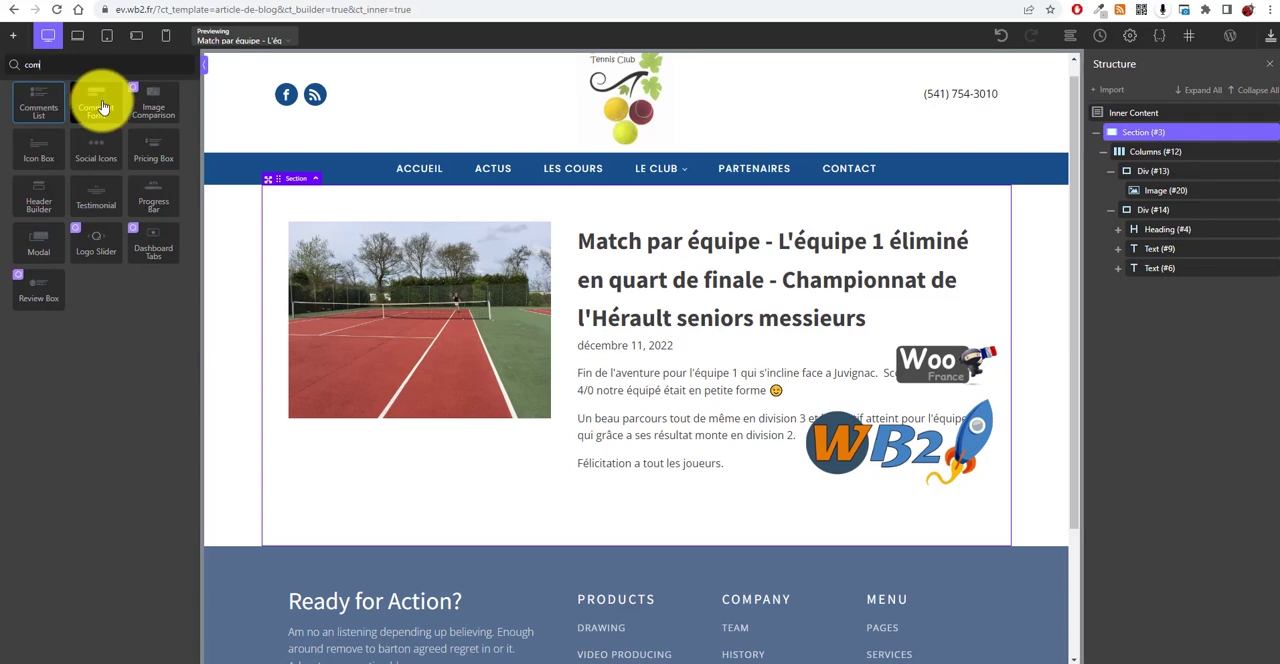
pyautogui.click(102, 107)
pyautogui.scroll(-3, 716, 515)
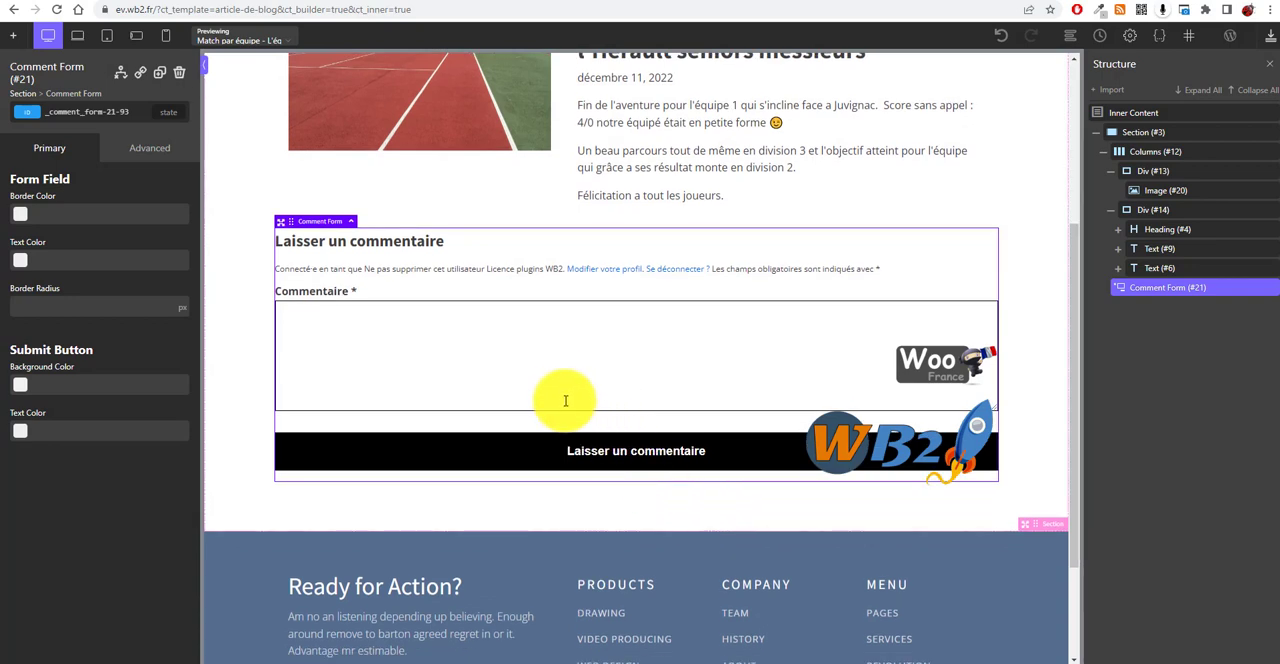
# Step: Increase the top spacing above the comment form
pyautogui.scroll(1, 450, 400)
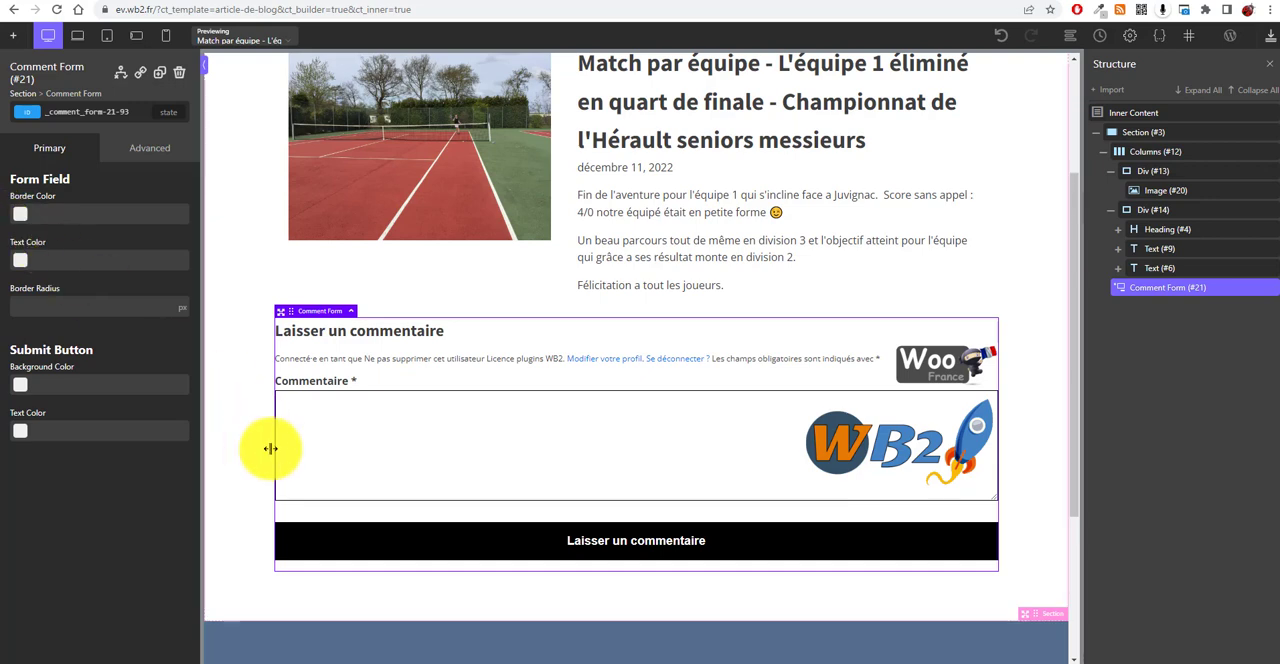
pyautogui.click(231, 424)
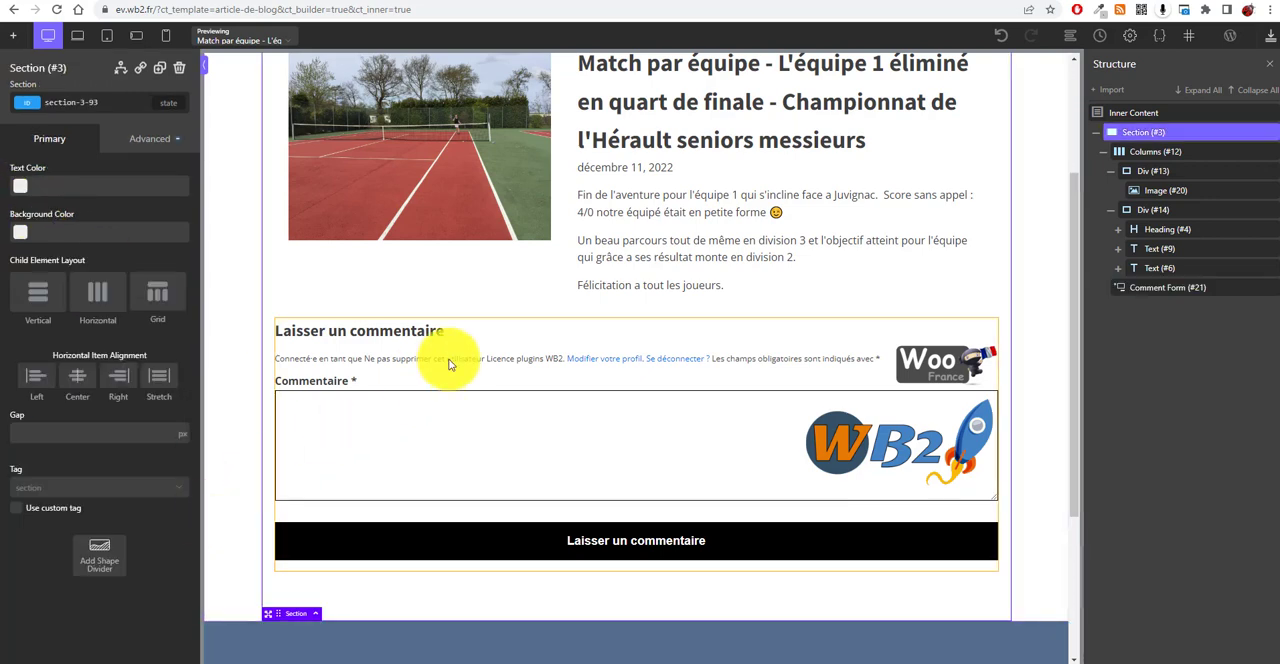
pyautogui.click(558, 330)
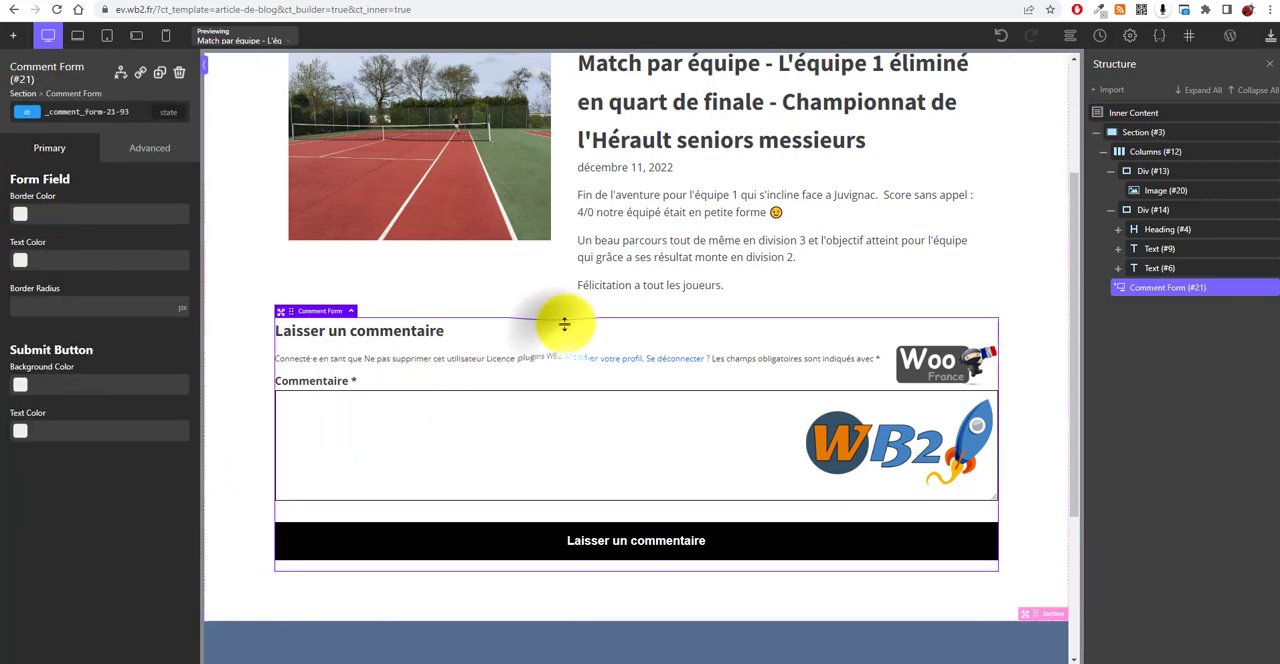
pyautogui.moveTo(573, 320); pyautogui.dragTo(580, 410)
pyautogui.click(257, 286)
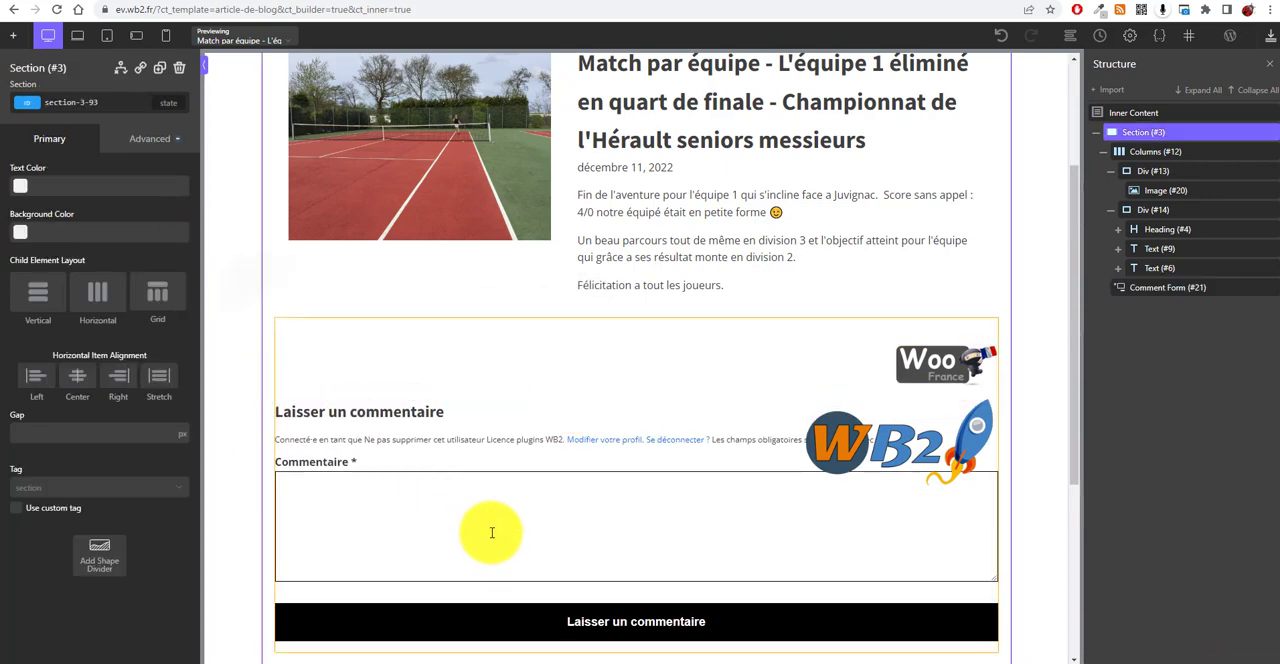
pyautogui.scroll(-3, 600, 450)
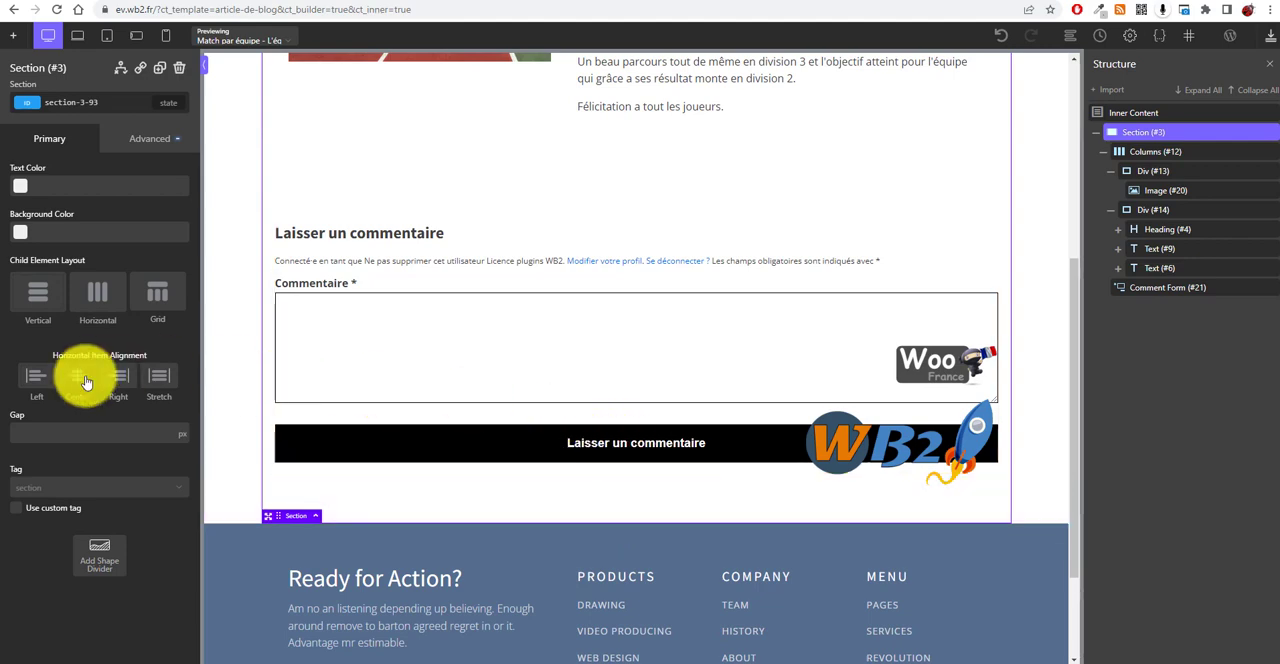
pyautogui.scroll(6, 945, 335)
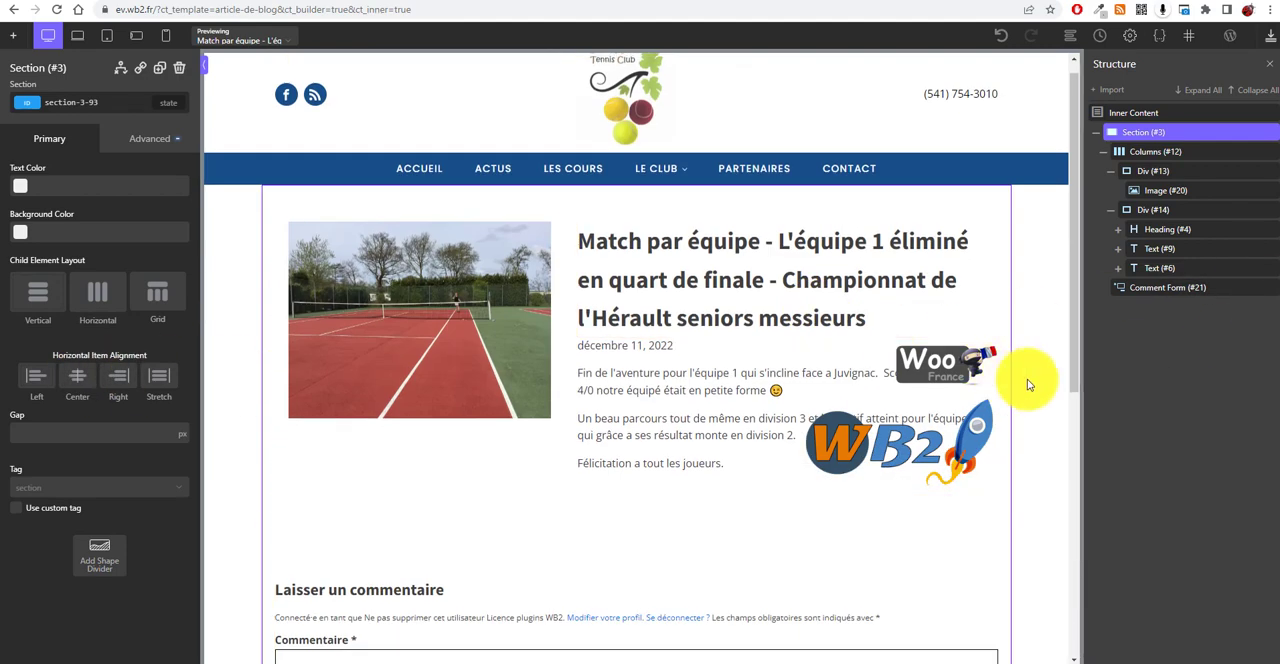
# Step: Set the title heading's font size to 24 px
pyautogui.click(1267, 42)
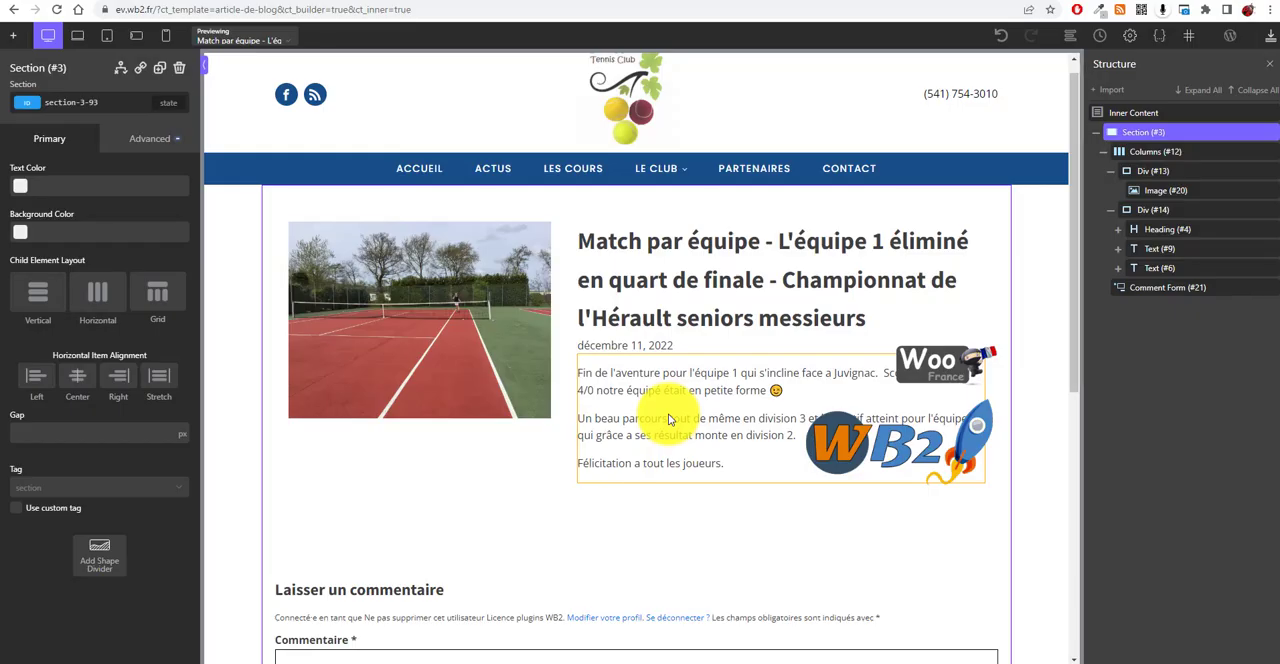
pyautogui.click(610, 285)
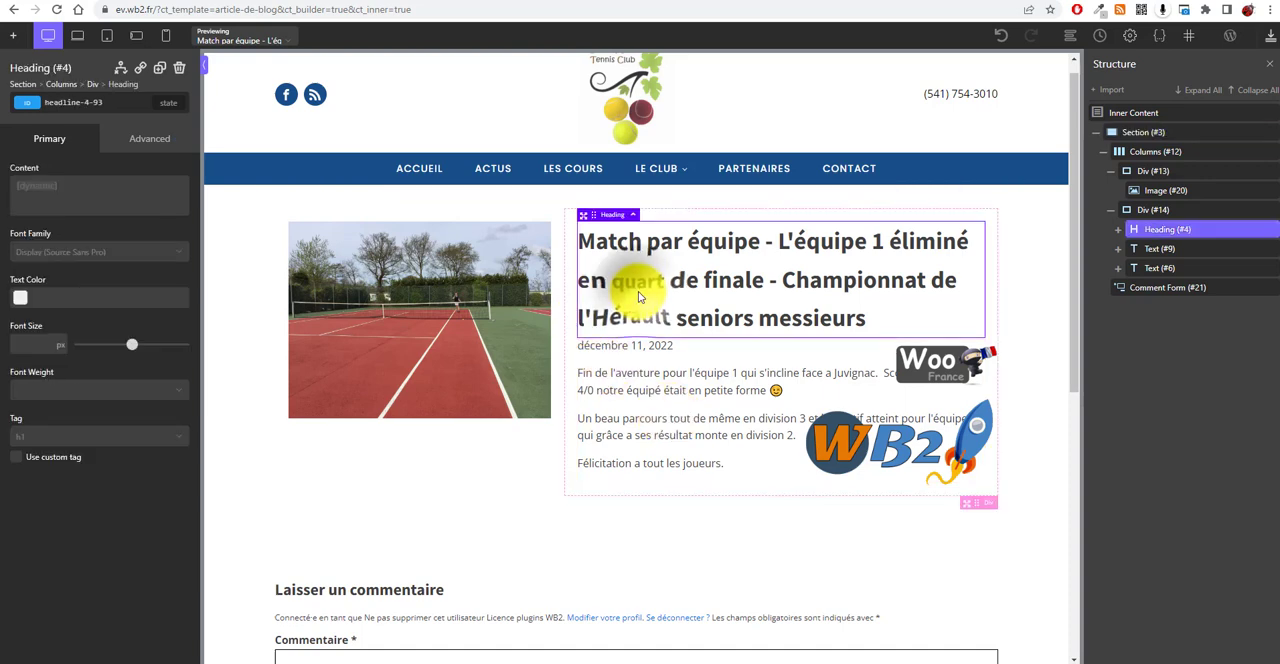
pyautogui.click(658, 350)
pyautogui.click(672, 288)
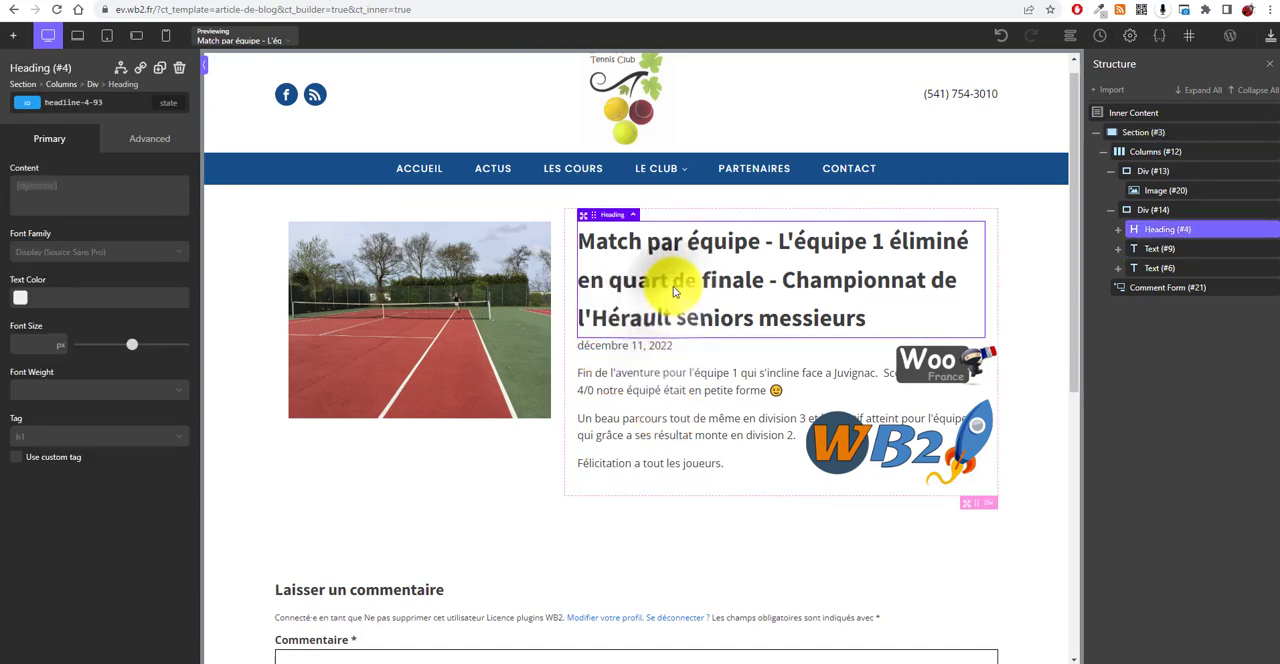
pyautogui.moveTo(131, 350); pyautogui.dragTo(104, 349)
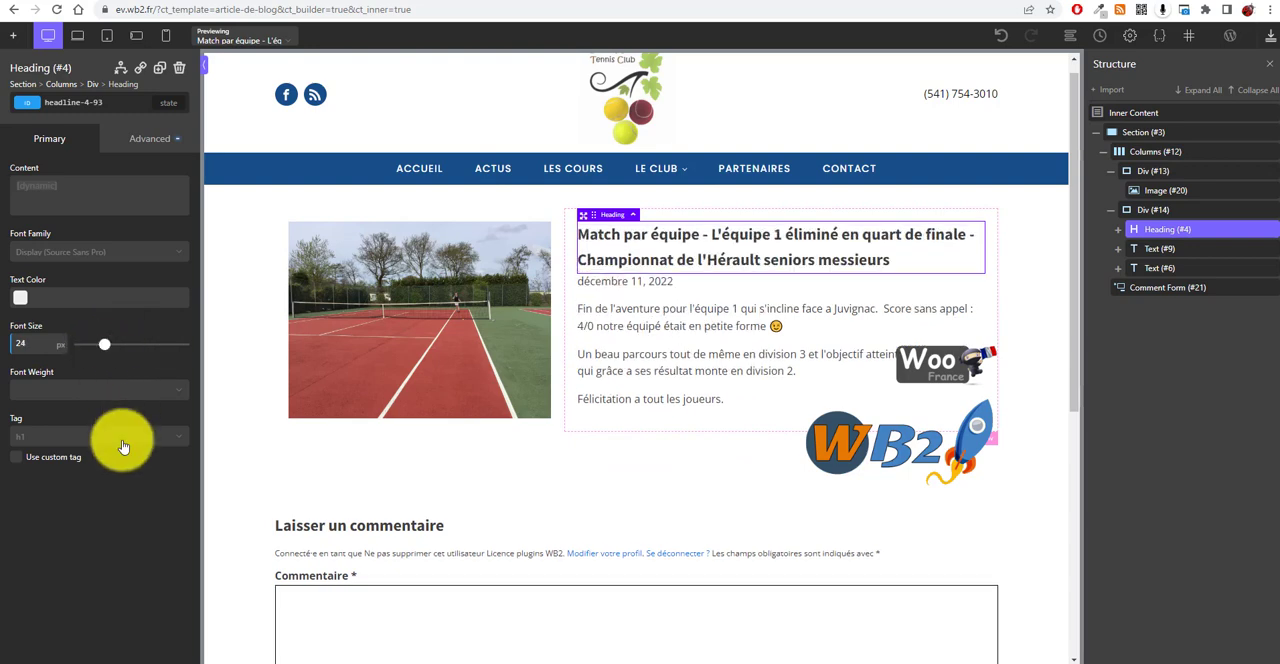
# Step: Reduce the comment form's top spacing slightly and save the template
pyautogui.click(848, 405)
pyautogui.click(532, 461)
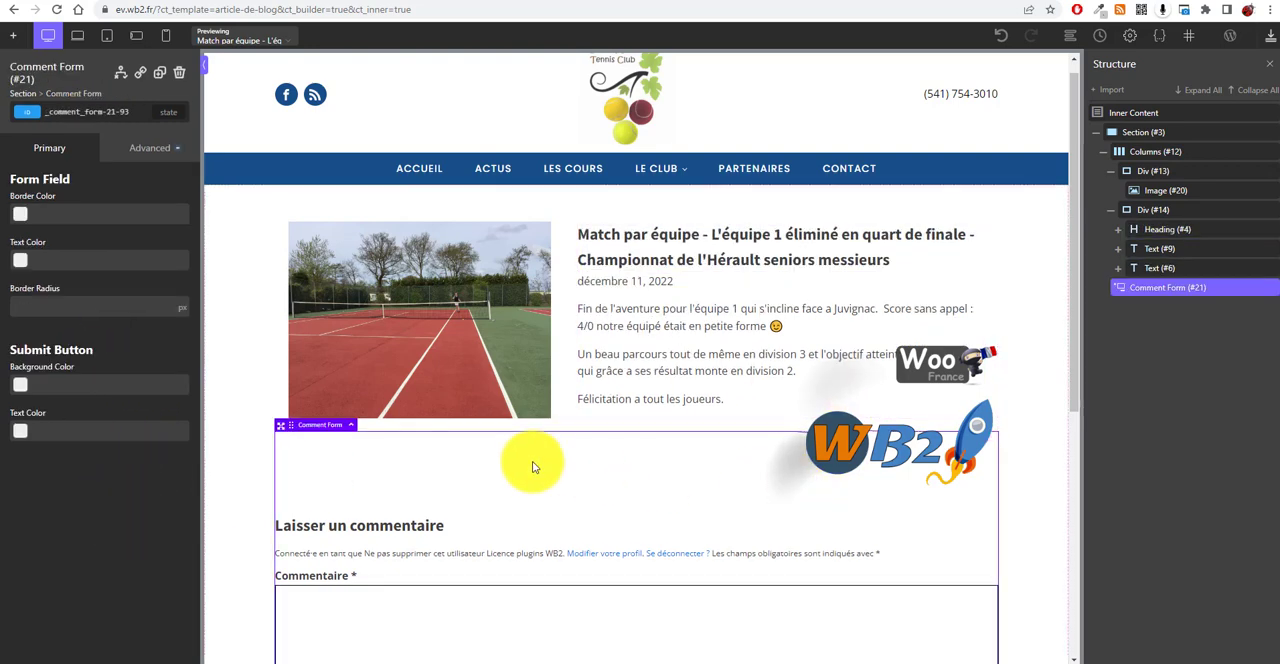
pyautogui.moveTo(523, 466); pyautogui.dragTo(522, 448)
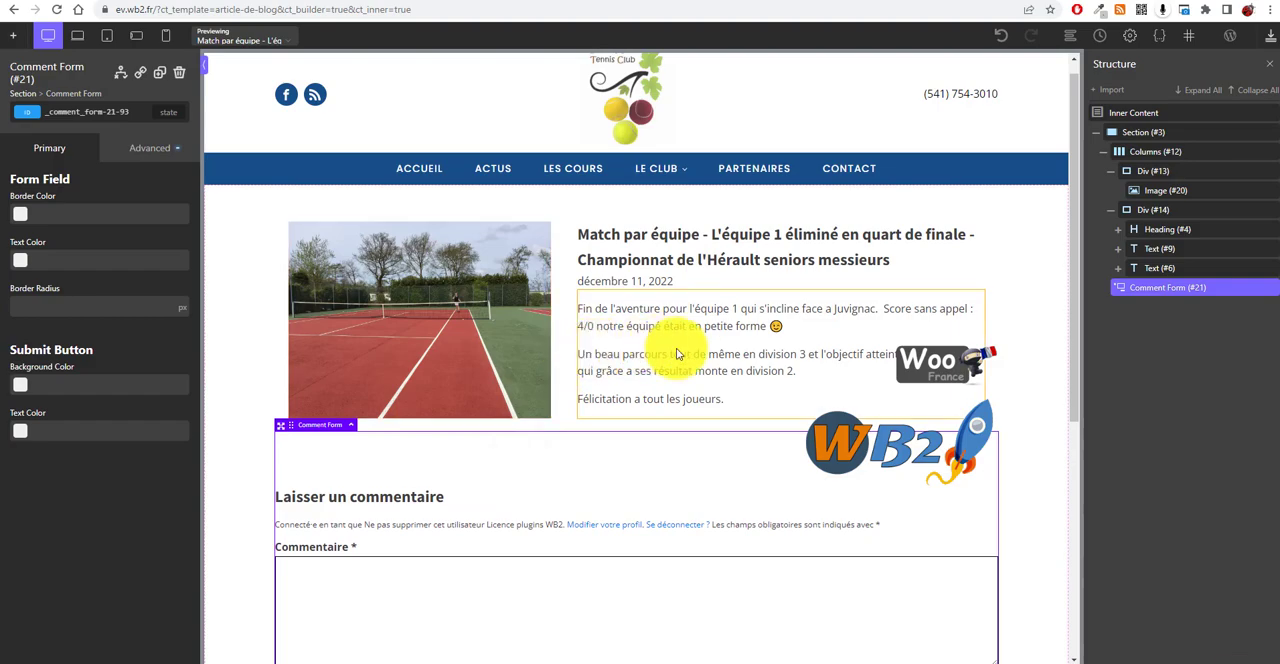
pyautogui.click(1271, 45)
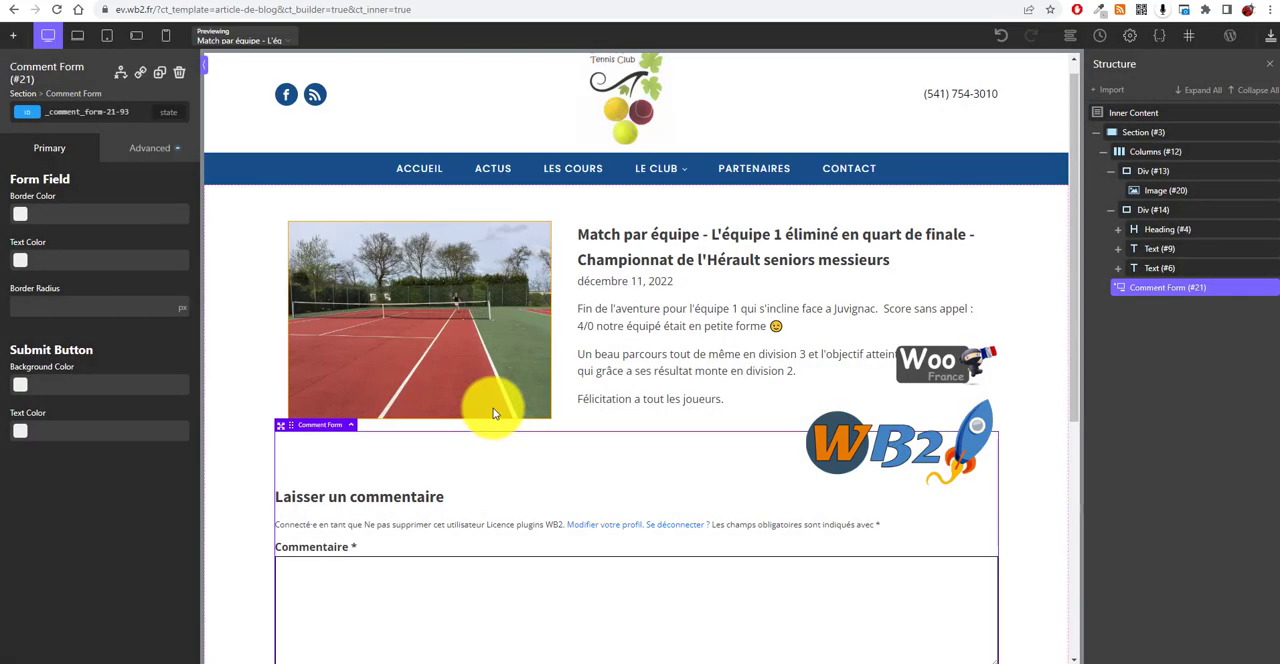
# Step: Give the featured image a 12 px border radius
pyautogui.click(457, 328)
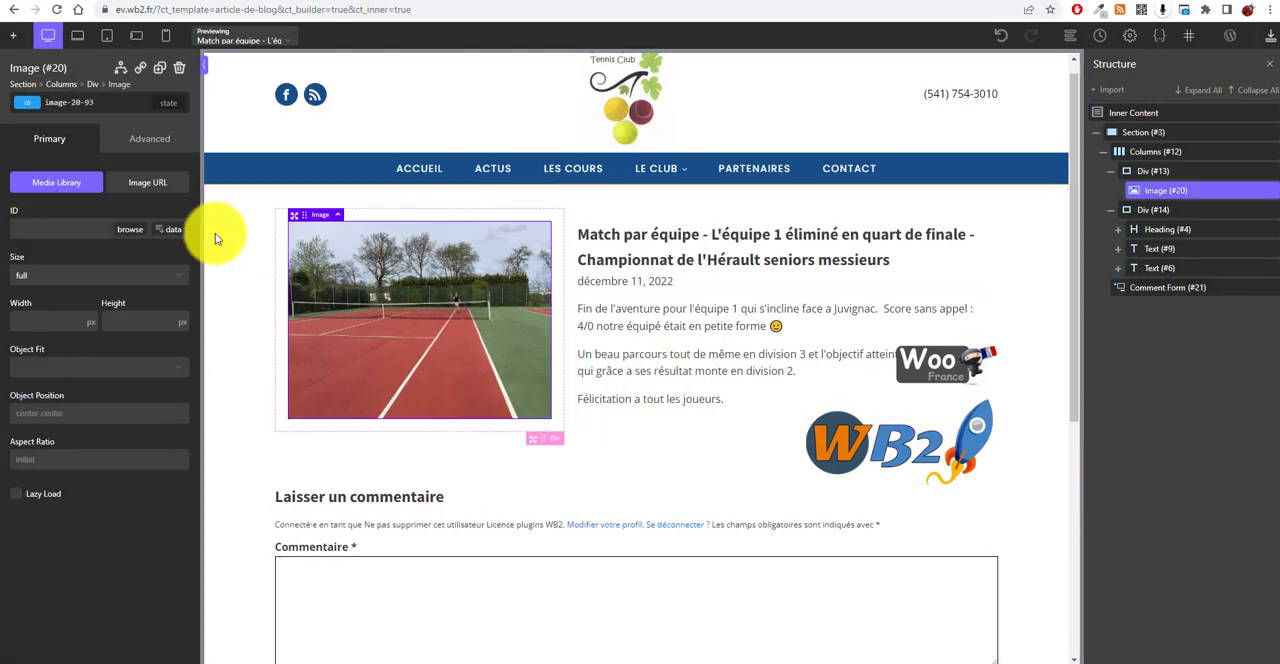
pyautogui.click(151, 140)
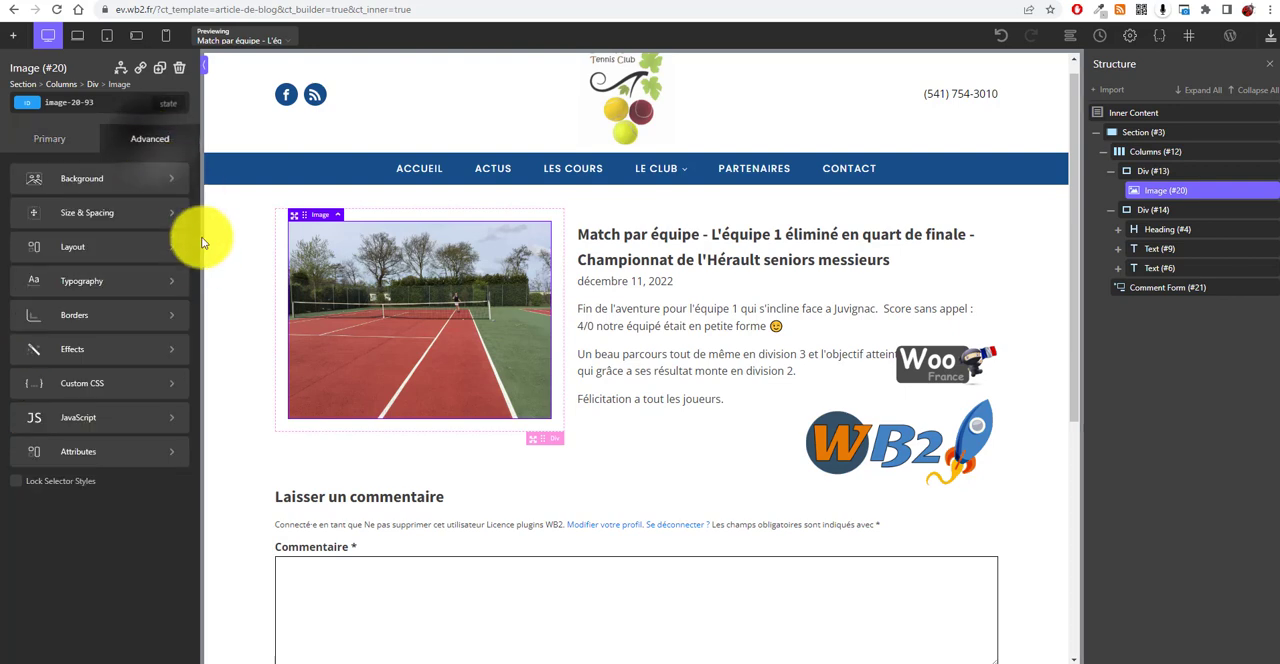
pyautogui.click(167, 316)
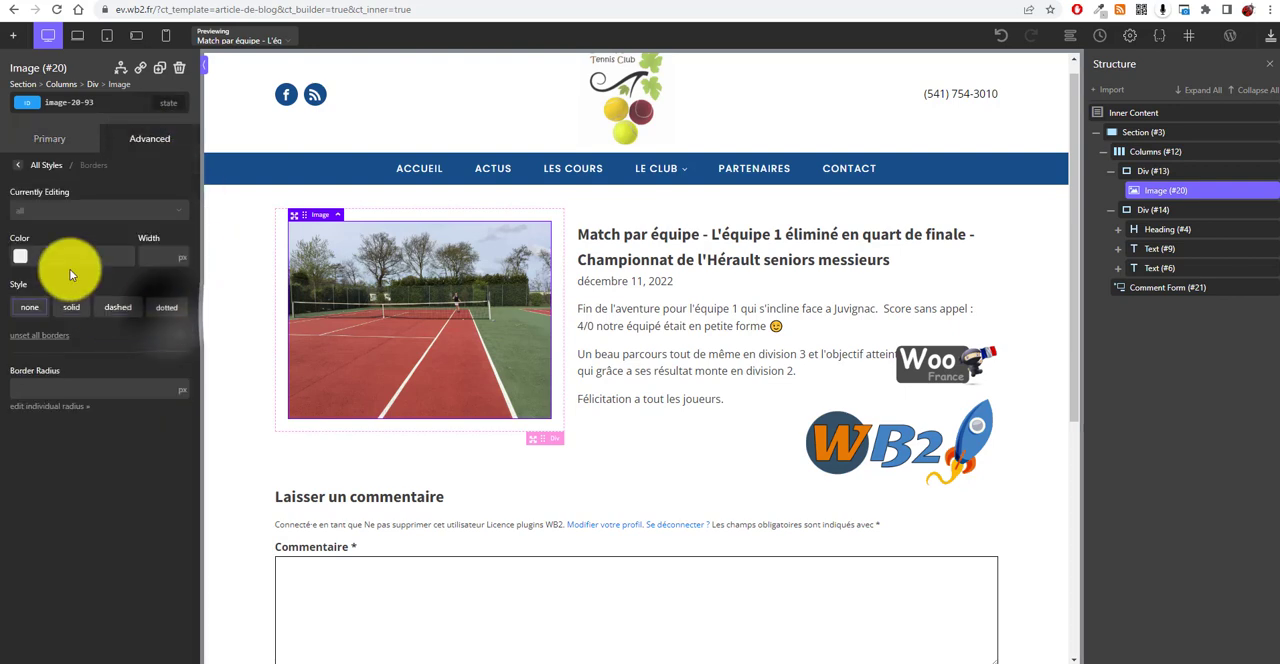
pyautogui.click(68, 388)
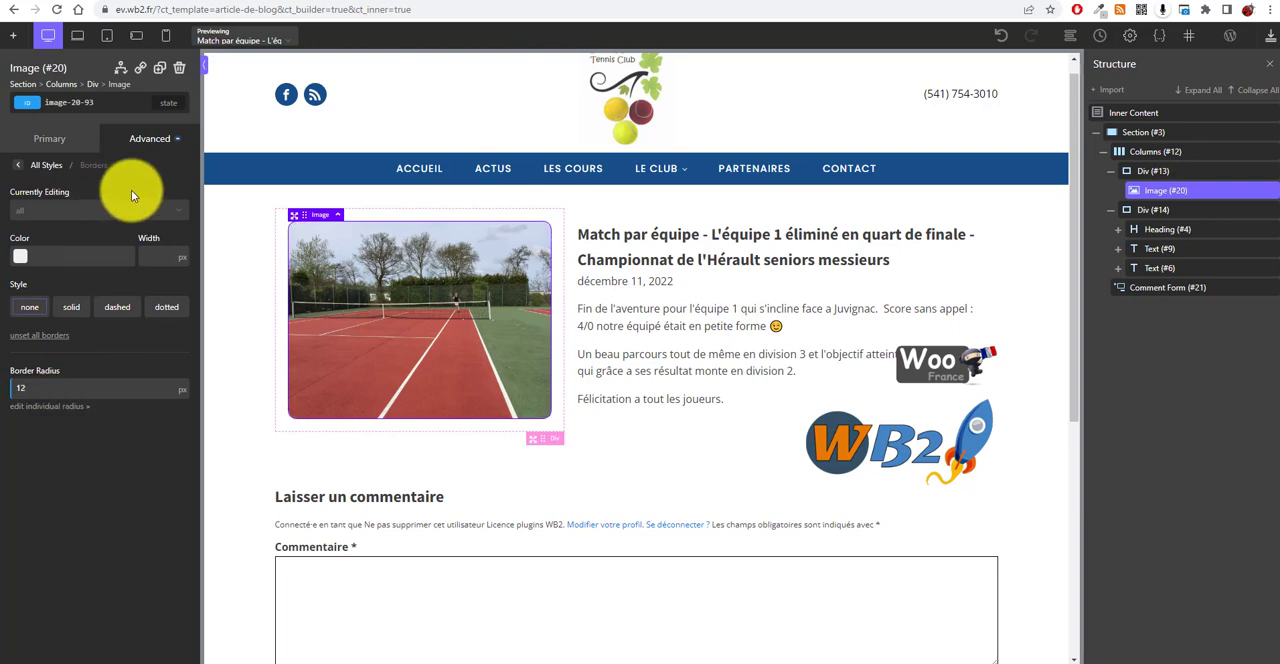
pyautogui.click(118, 312)
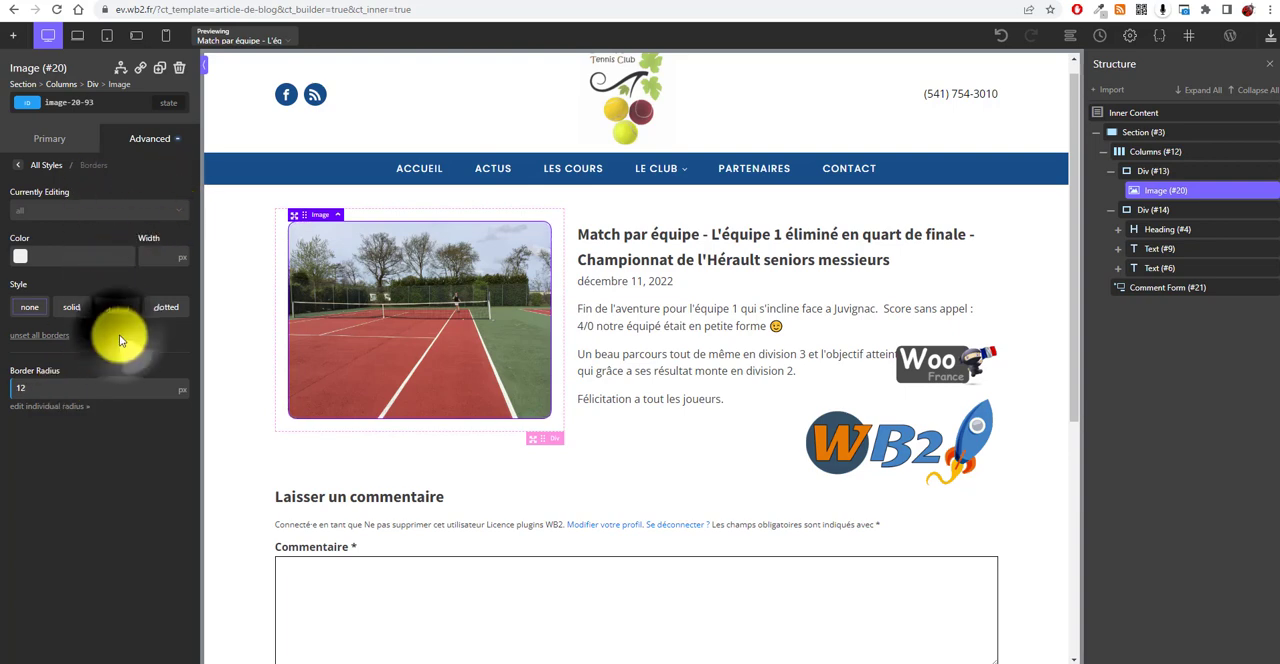
pyautogui.click(625, 466)
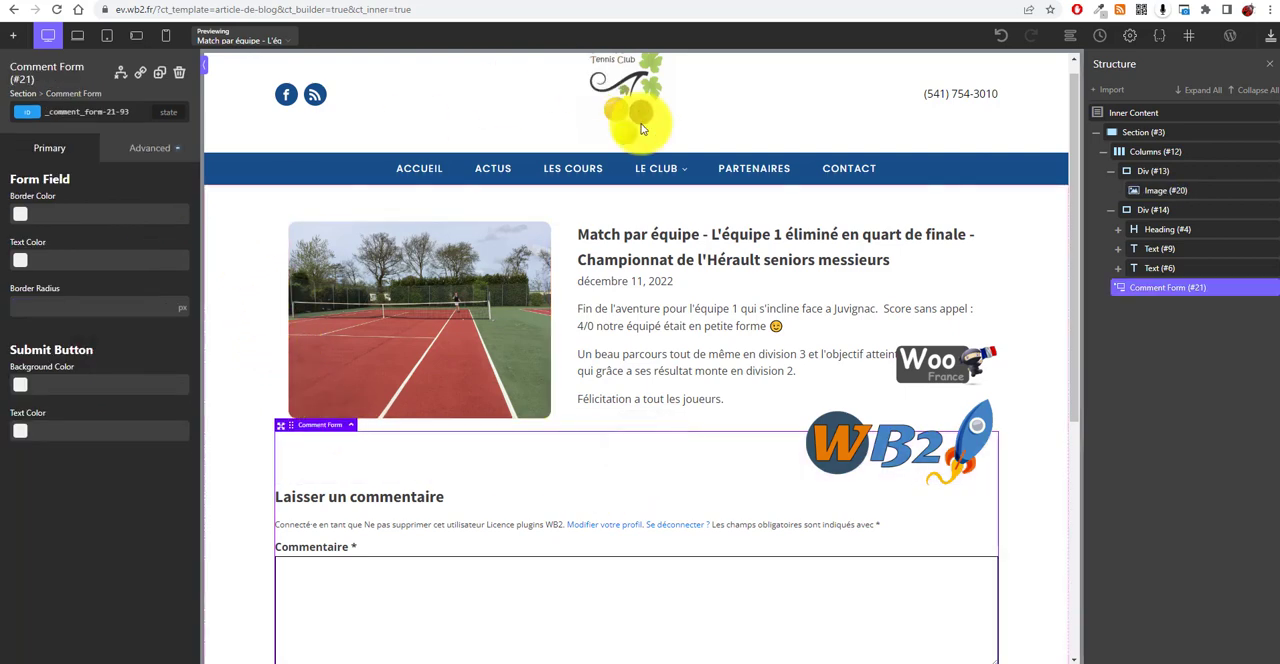
pyautogui.scroll(-3, 777, 300)
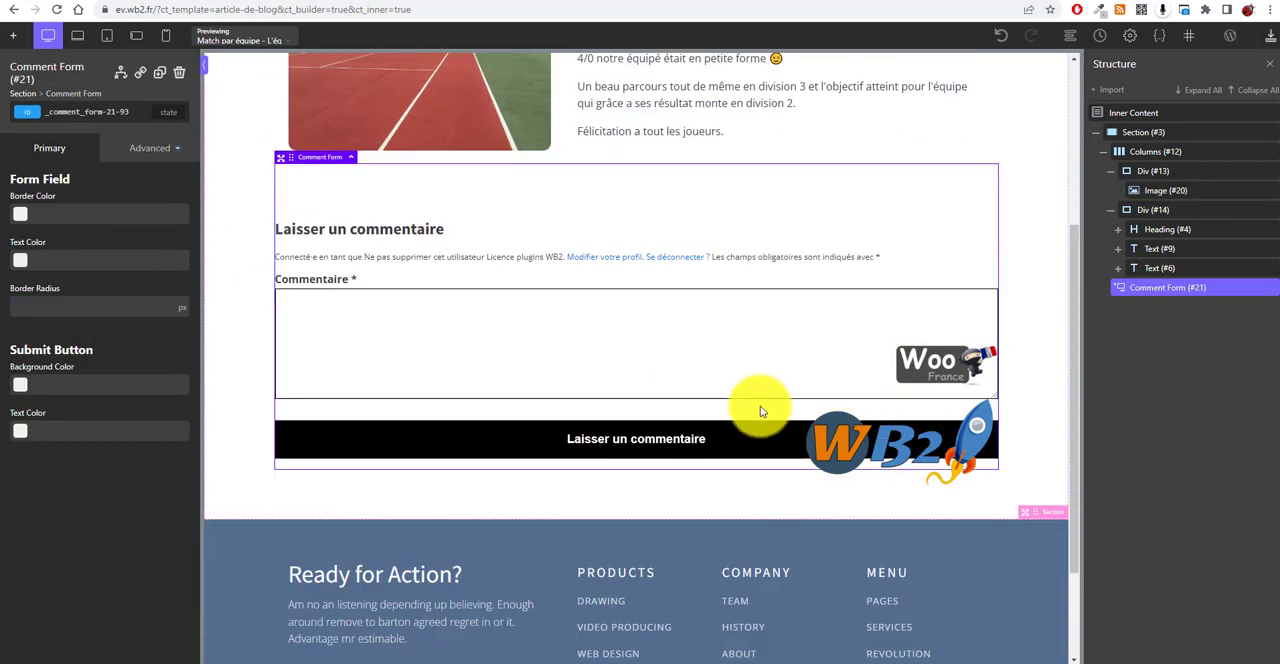
# Step: Save the template with the rounded featured image
pyautogui.scroll(3, 760, 411)
pyautogui.scroll(-1, 737, 429)
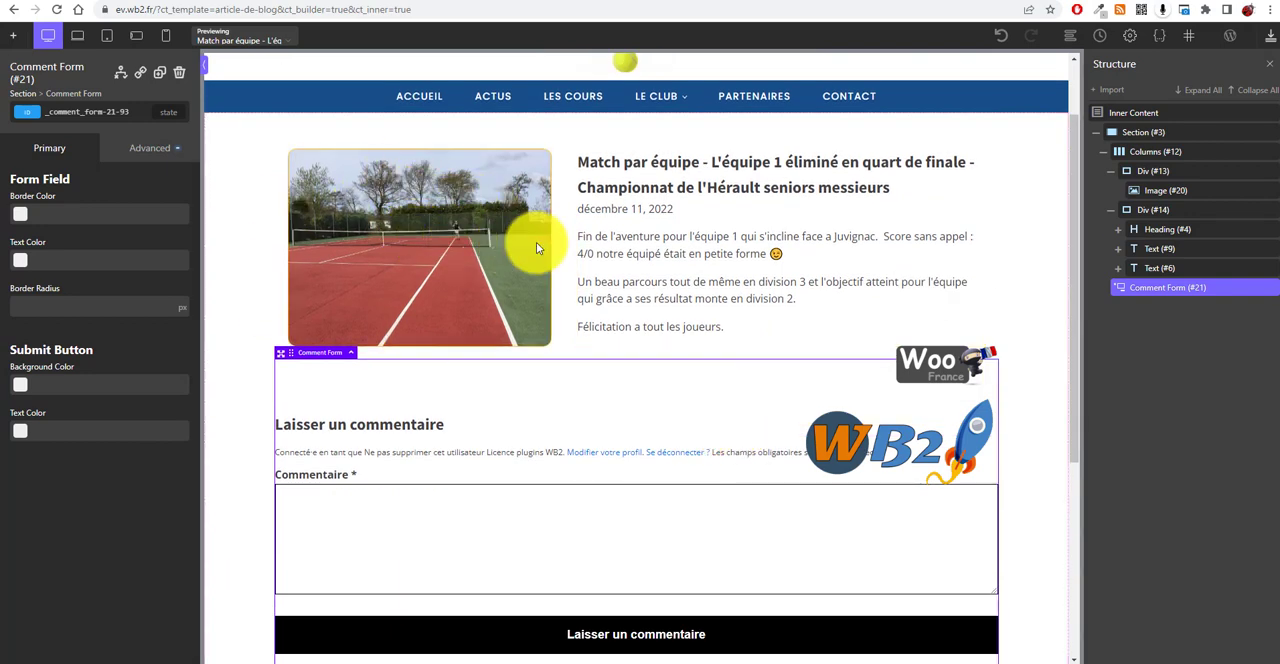
pyautogui.click(1270, 40)
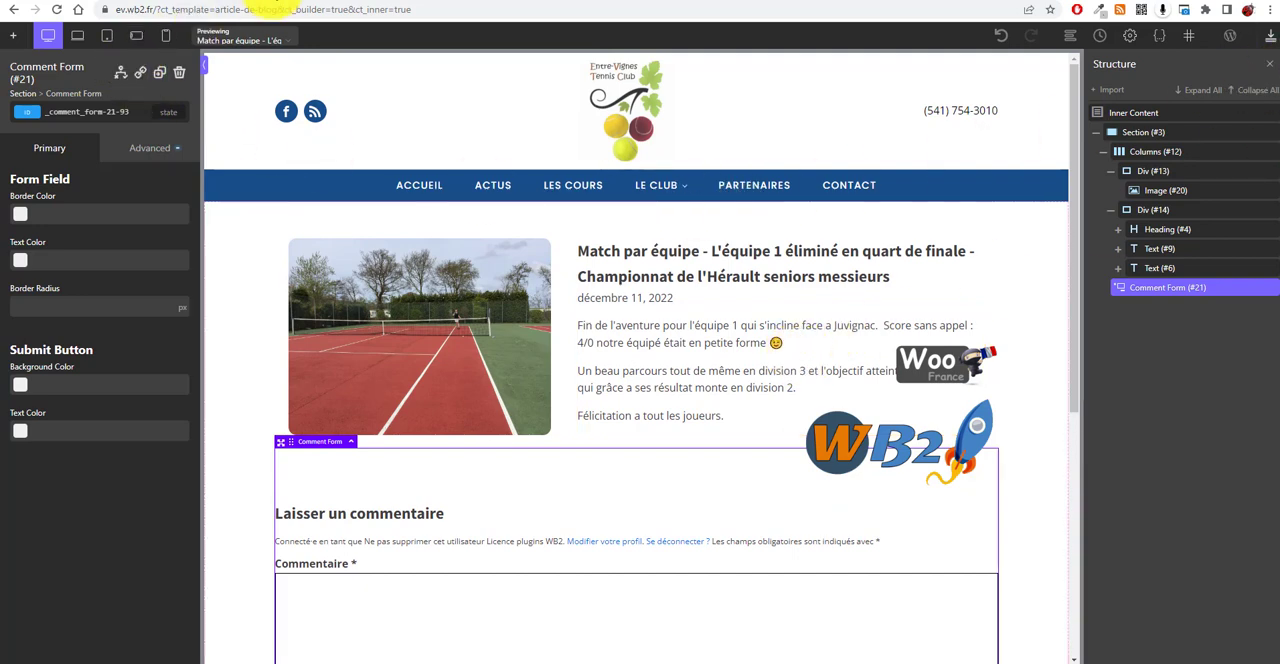
# Step: Reload the published article page and review its layout from the image down to the comment form
pyautogui.click(273, 1)
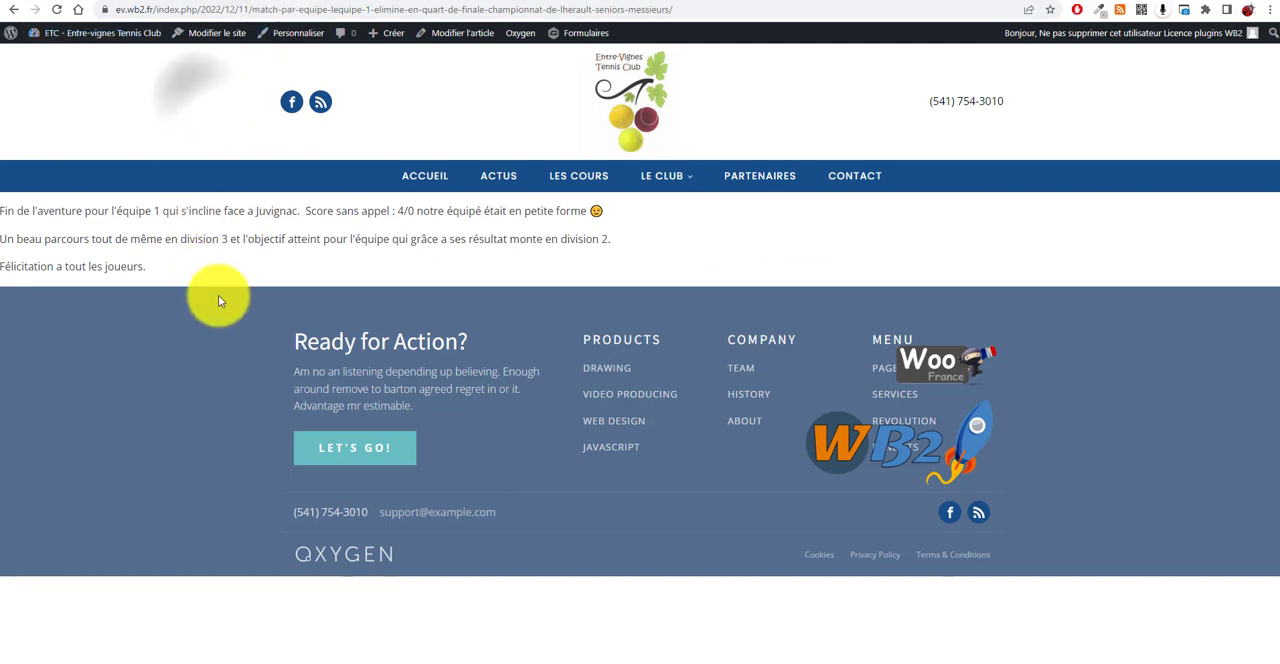
pyautogui.click(58, 11)
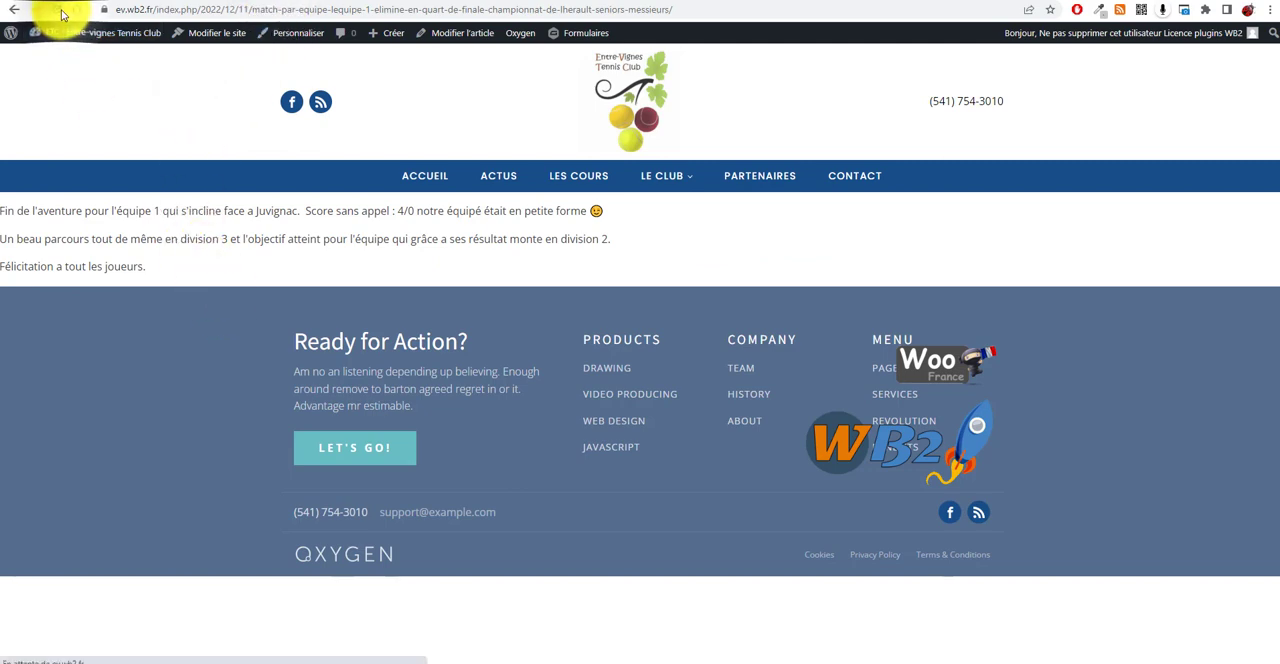
pyautogui.scroll(-4, 757, 306)
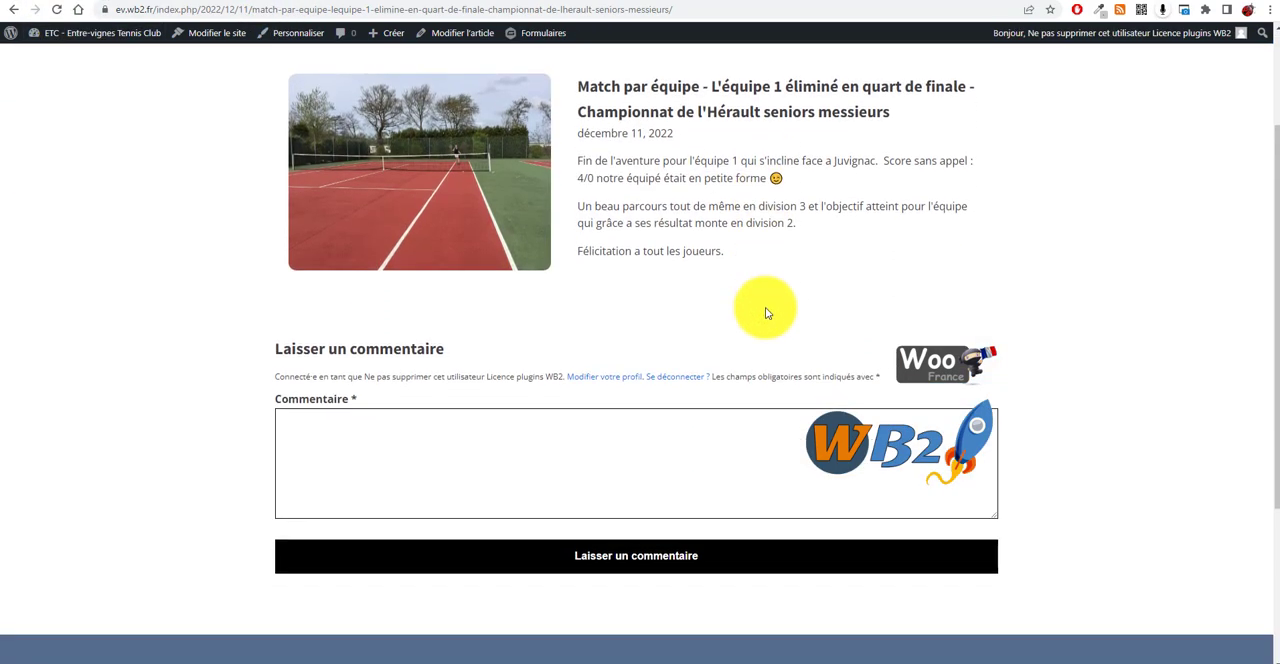
pyautogui.scroll(4, 663, 451)
pyautogui.scroll(-3, 640, 343)
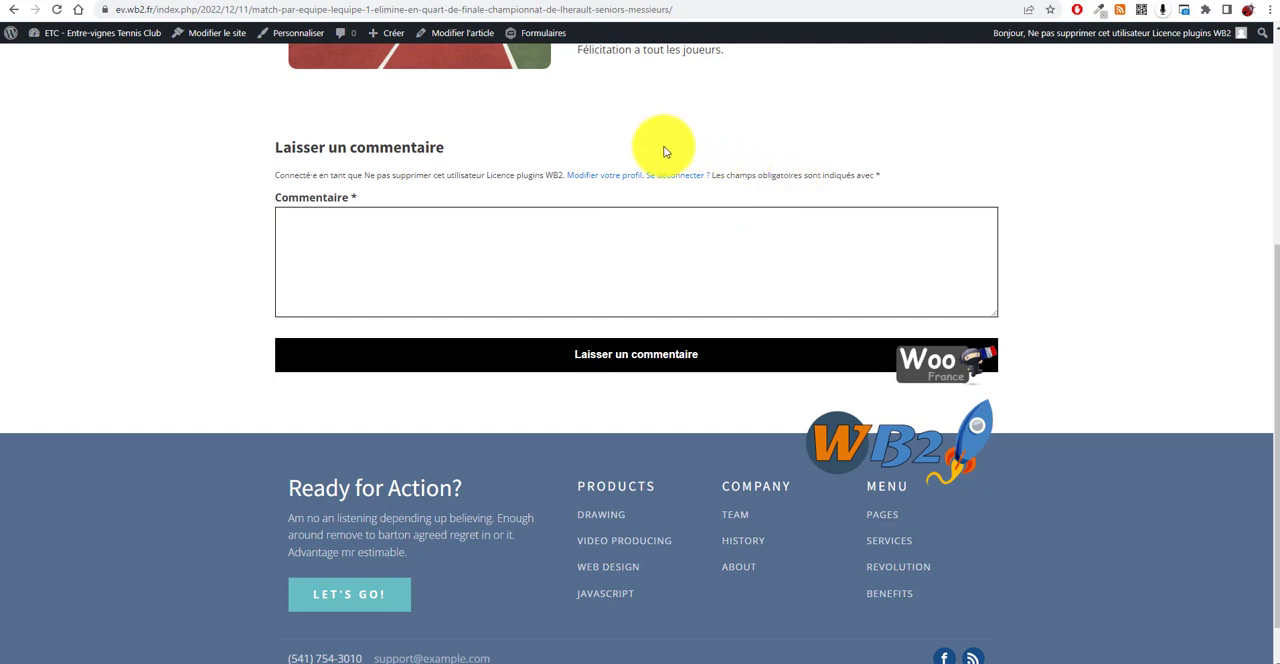
pyautogui.scroll(1, 595, 207)
pyautogui.scroll(5, 600, 240)
pyautogui.scroll(-3, 443, 437)
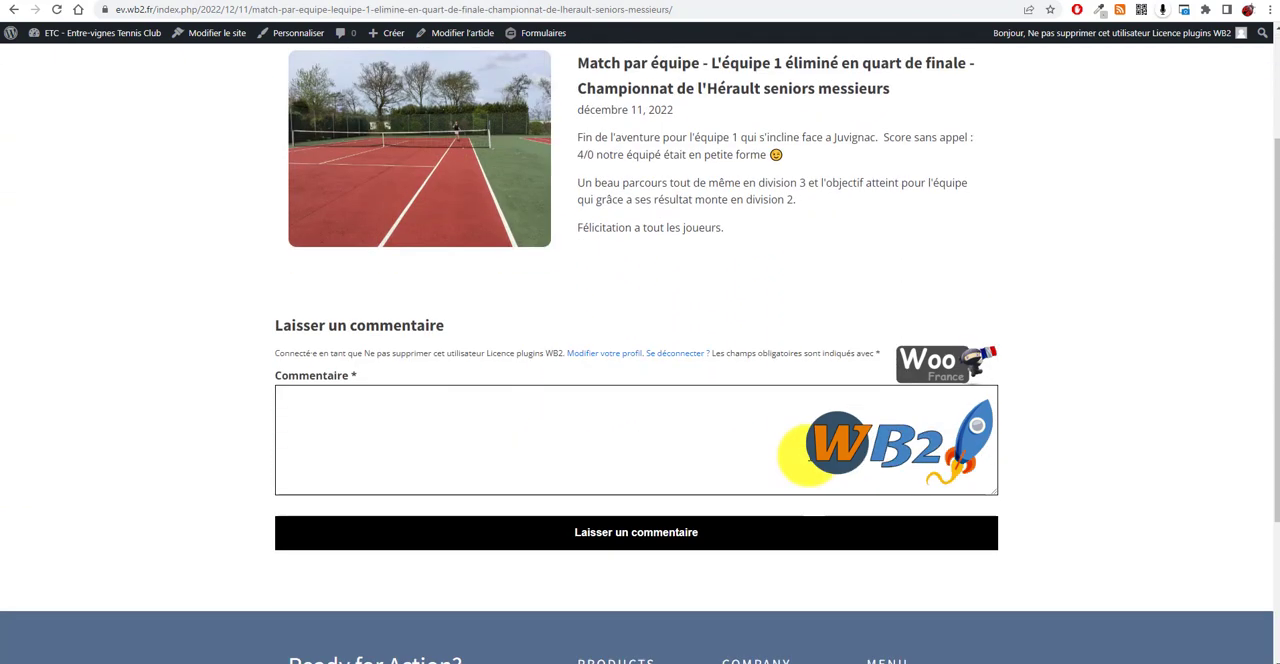
# Step: Delete the Comment Form element from the template and save the template
pyautogui.scroll(4, 779, 472)
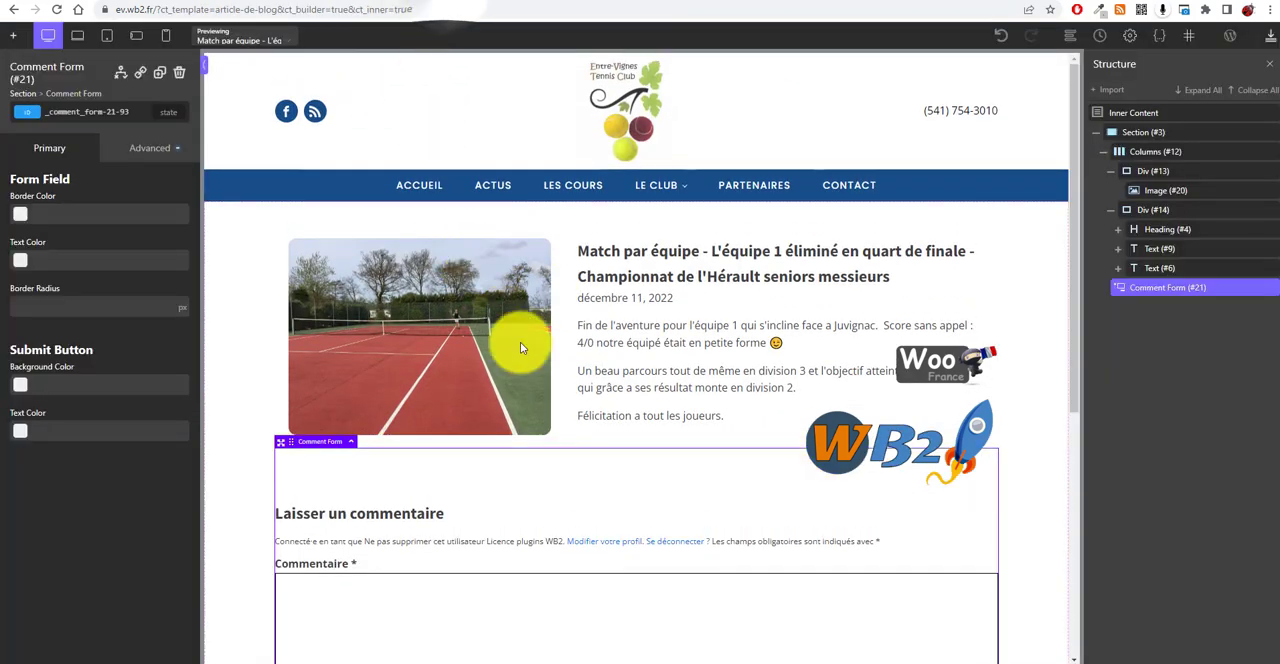
pyautogui.scroll(-5, 600, 340)
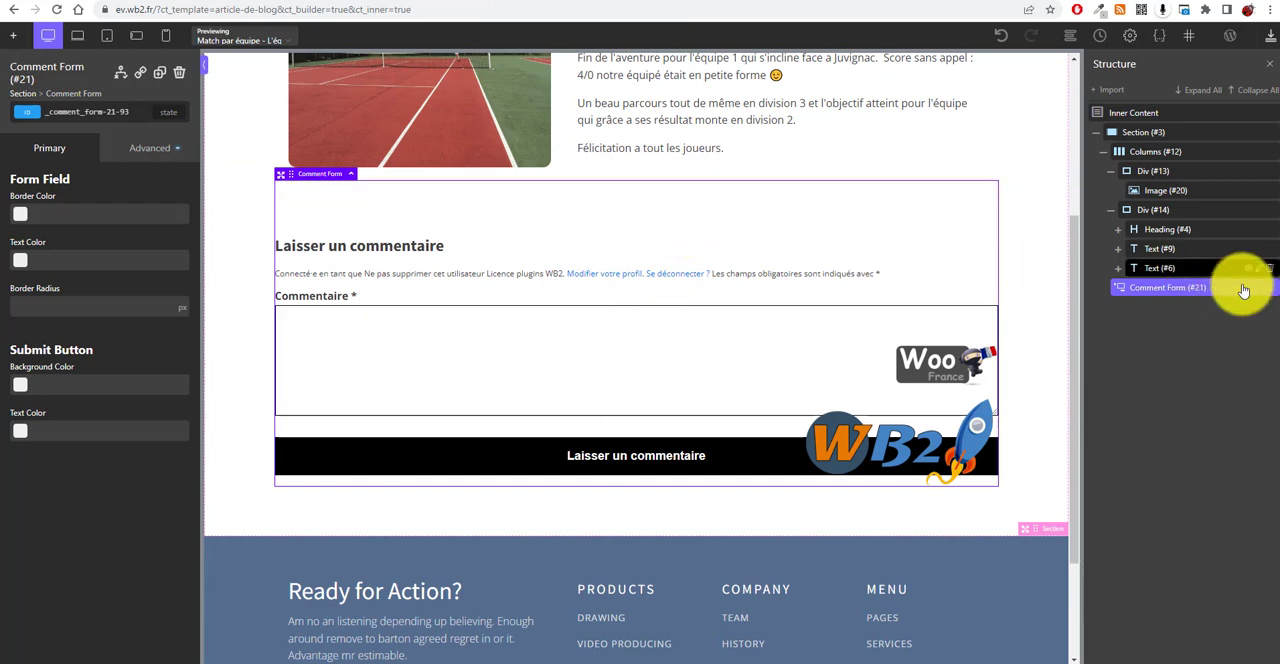
pyautogui.press('Delete')
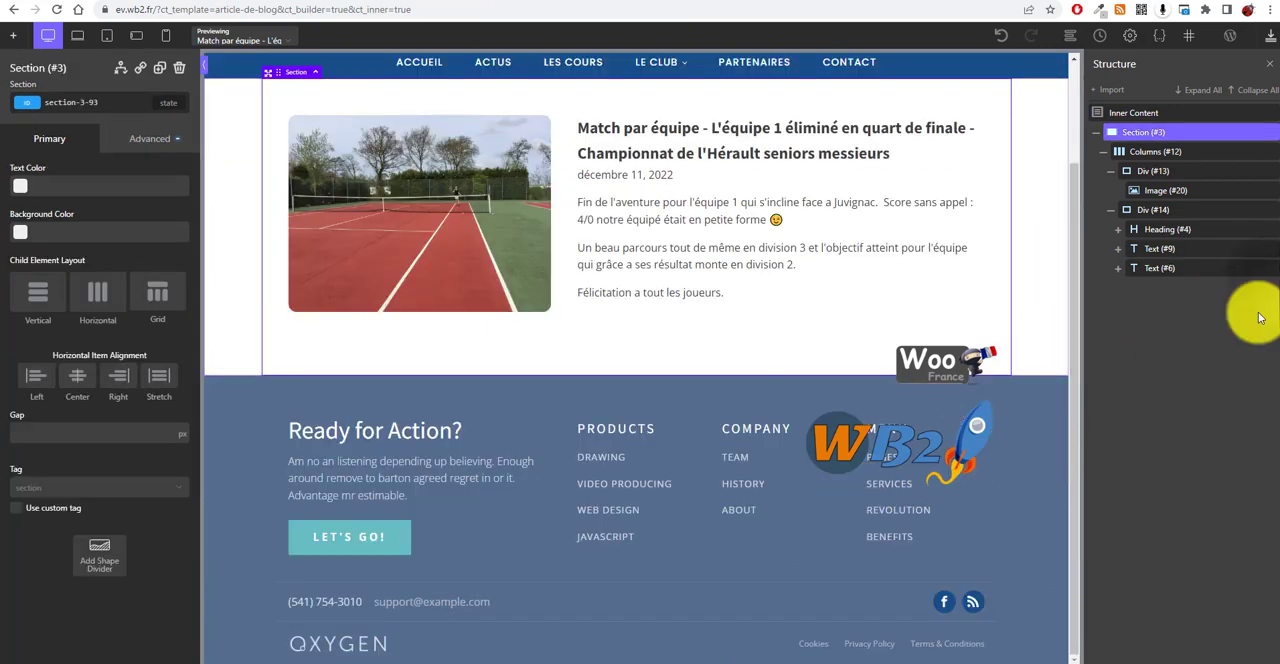
pyautogui.click(1270, 37)
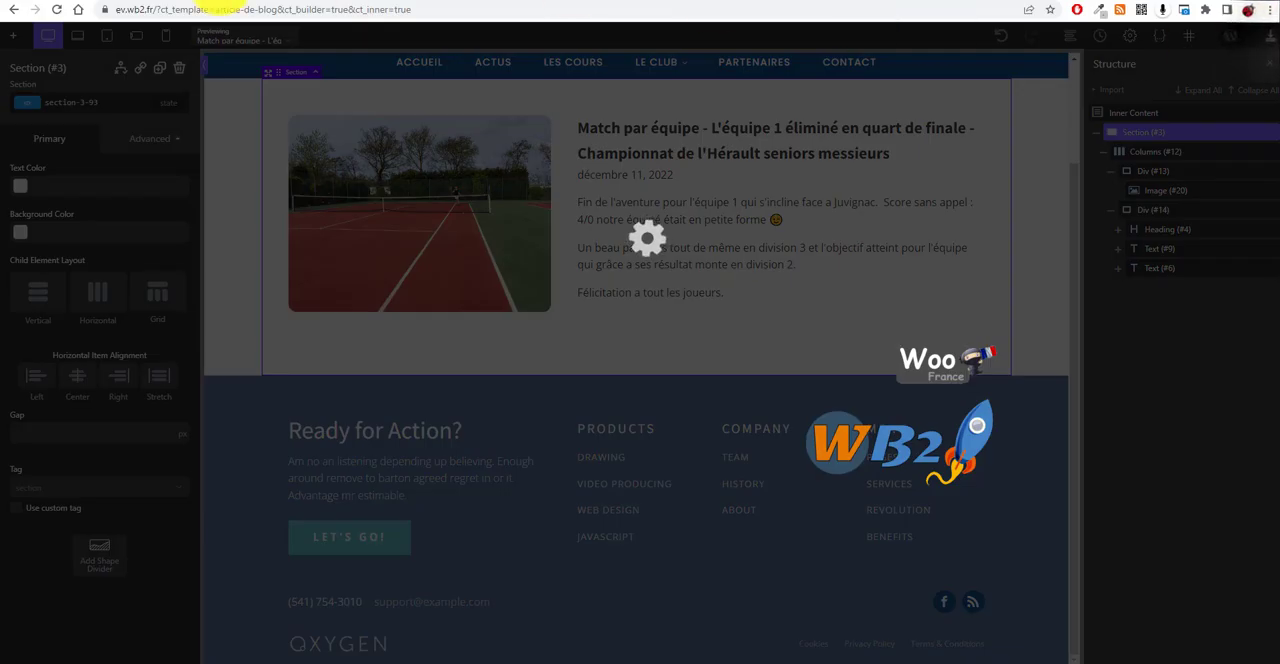
# Step: Reload the published article page and review the layout without the comment form
pyautogui.click(224, 0)
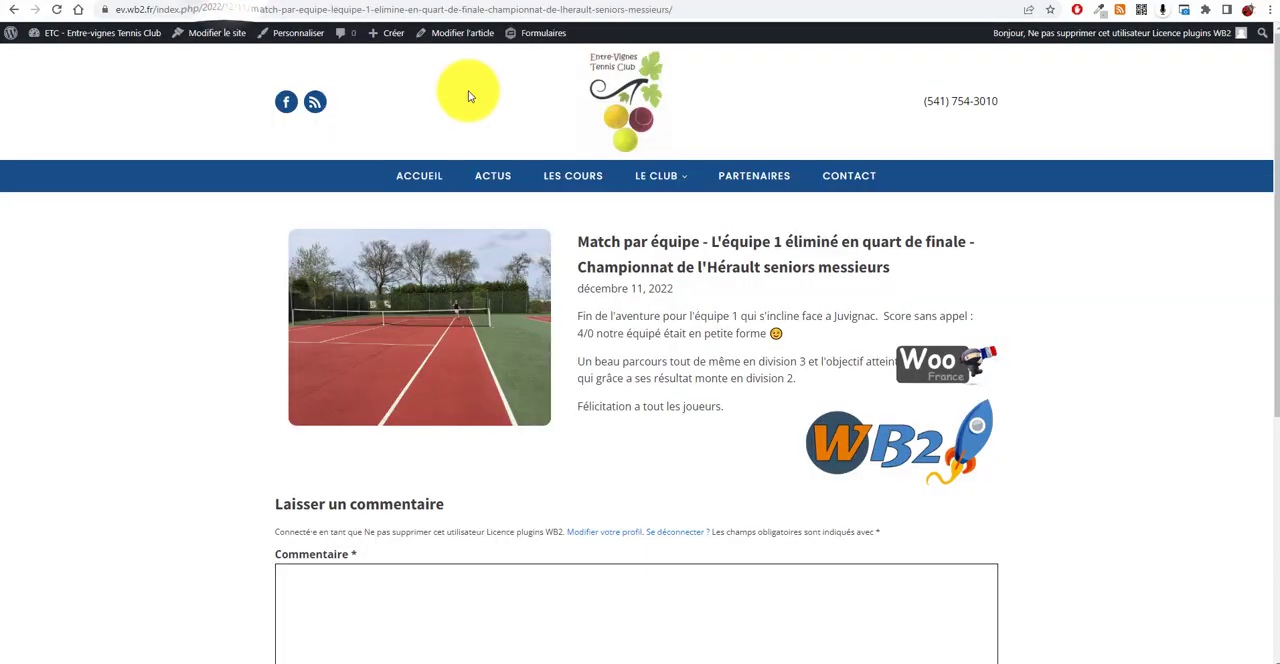
pyautogui.click(57, 10)
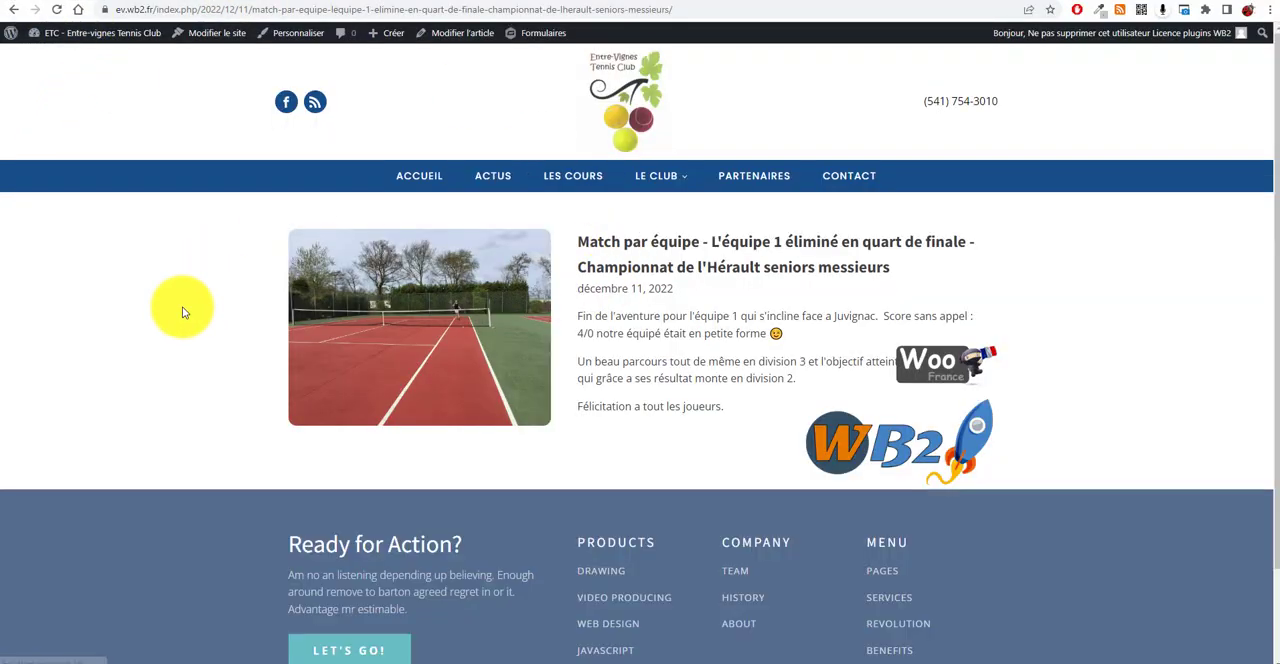
pyautogui.scroll(-2, 386, 457)
pyautogui.scroll(2, 409, 429)
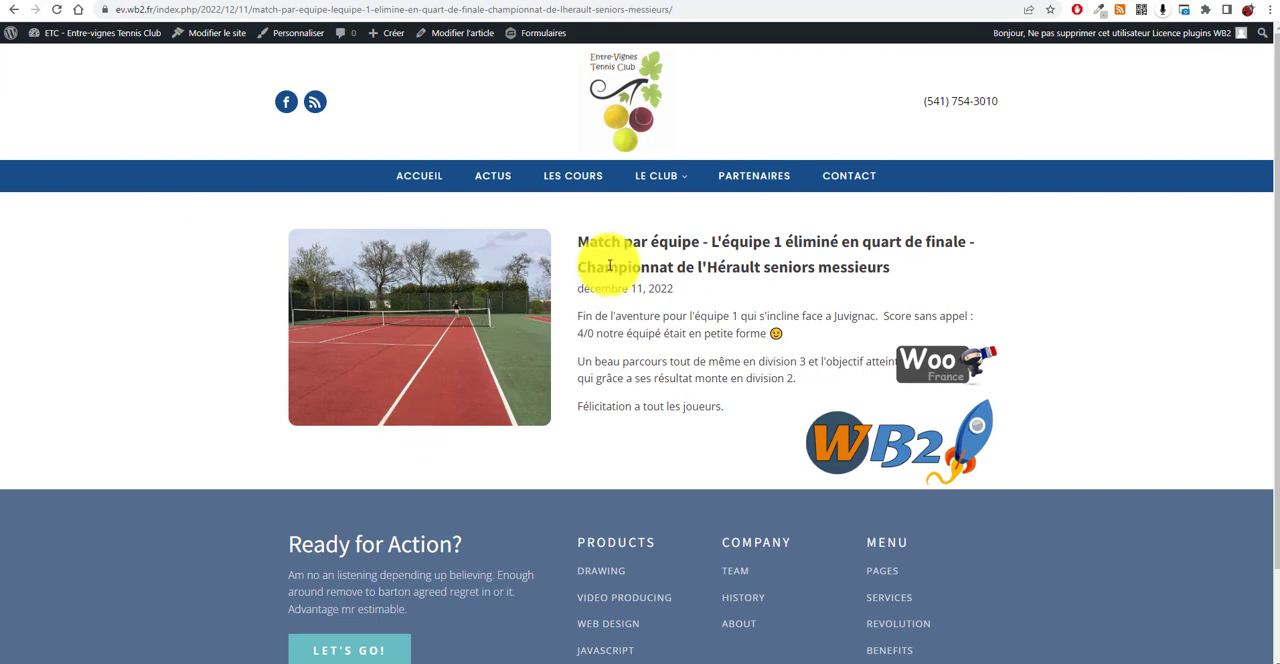